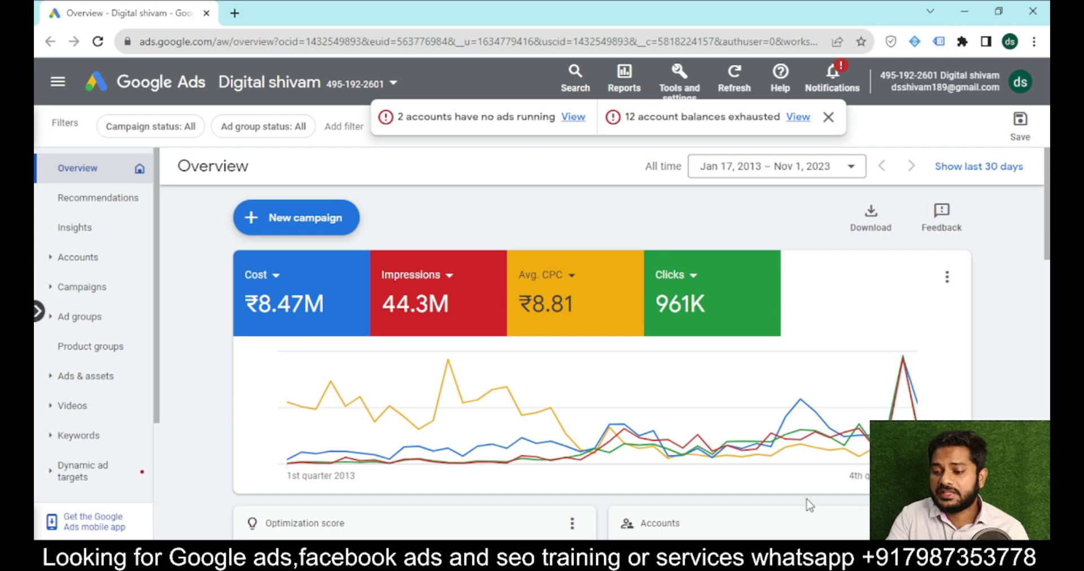
- Switch to Notepad and look over the purchase event code in the "Digital shivam data layar" file
{"action": "key", "text": "alt+Tab"}
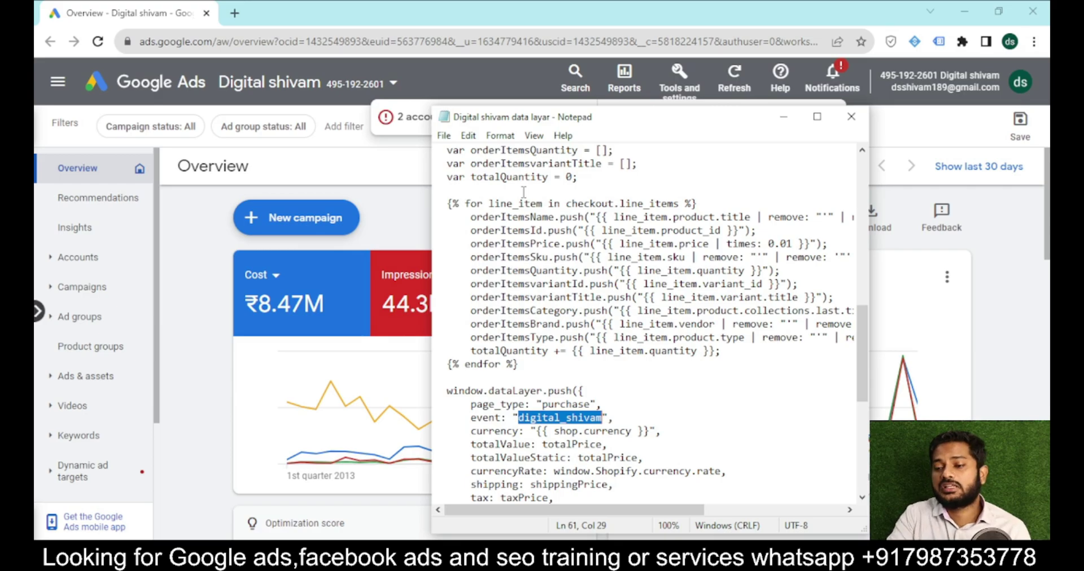
{"action": "left_click", "coordinate": [983, 336]}
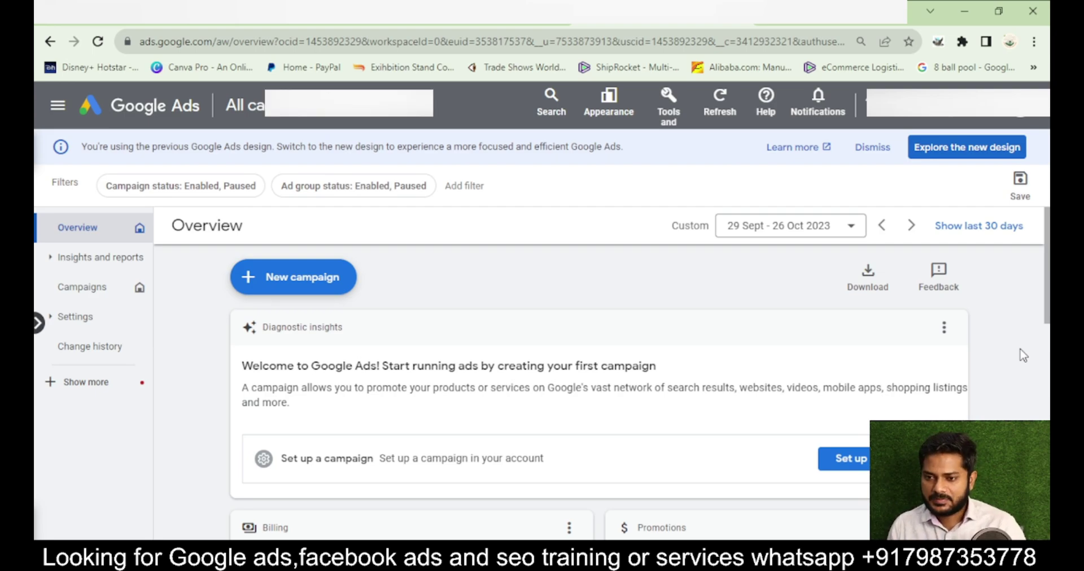
- Switch to Google Tag Manager and open the installation instructions for container GTM-NS6N578N
{"action": "left_click", "coordinate": [445, 26]}
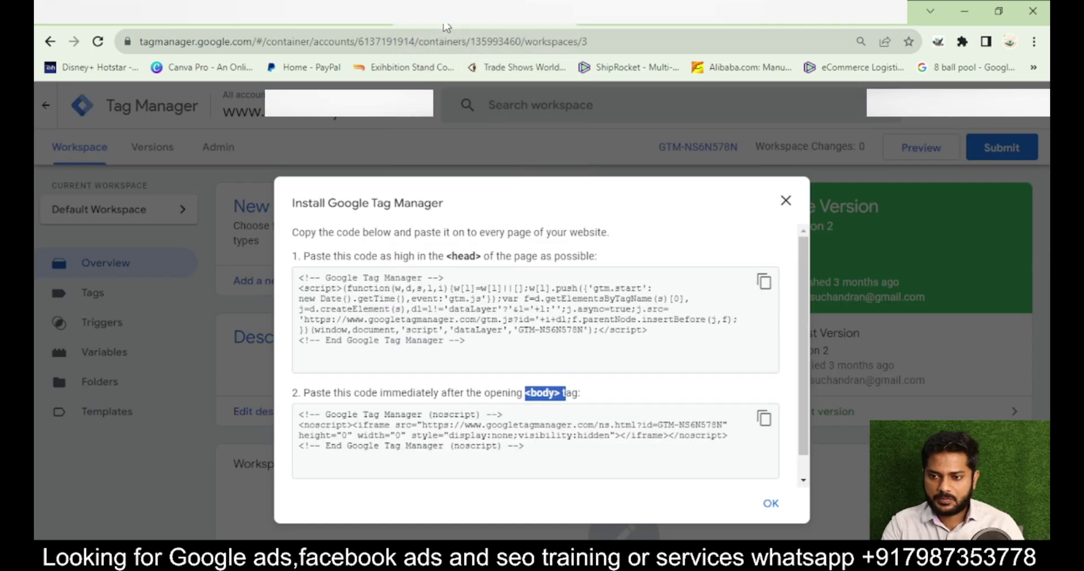
{"action": "left_click", "coordinate": [635, 138]}
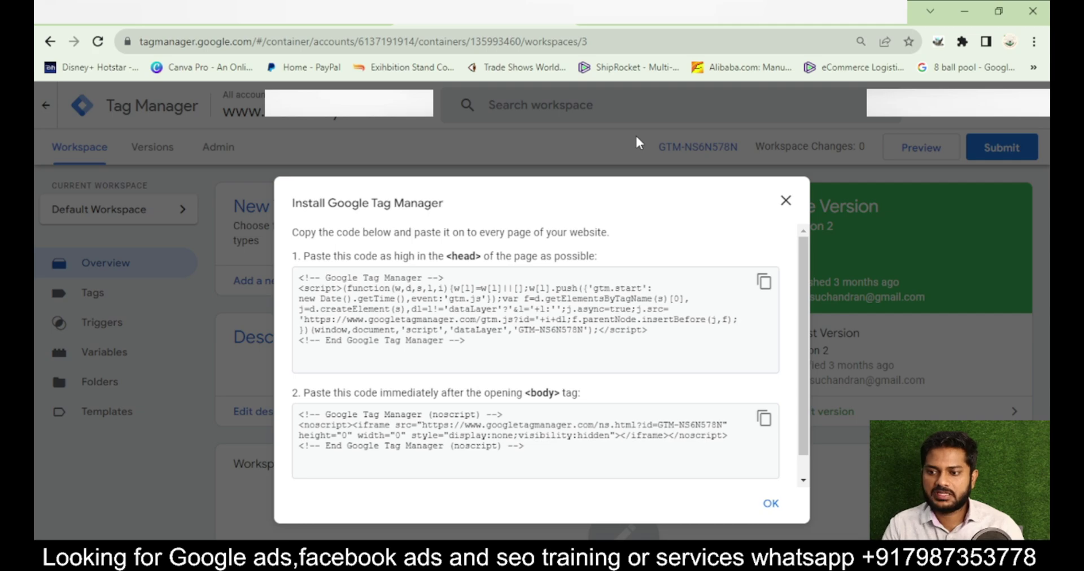
{"action": "left_click", "coordinate": [787, 201]}
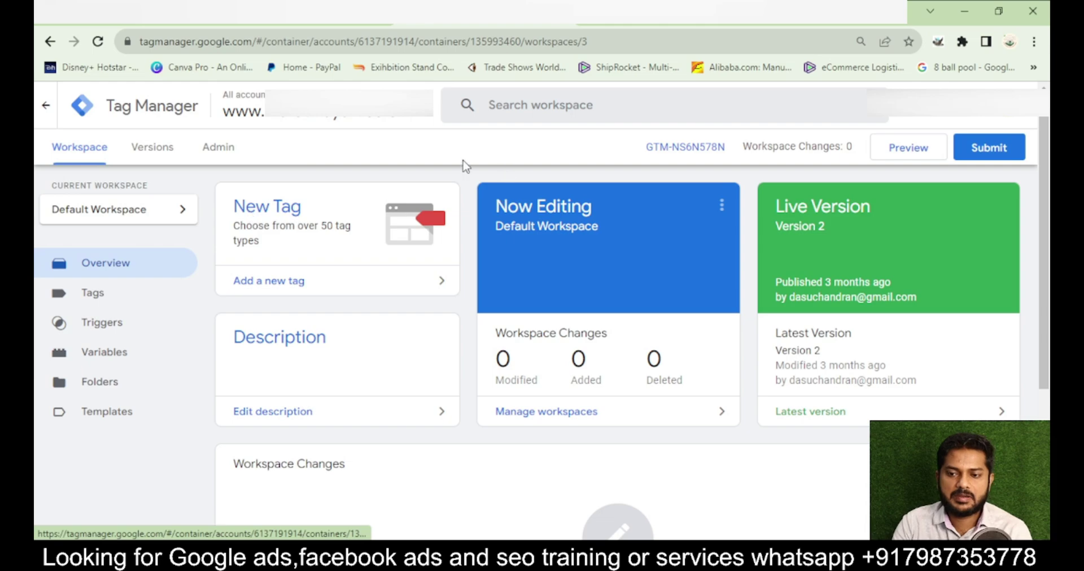
{"action": "left_click", "coordinate": [685, 146]}
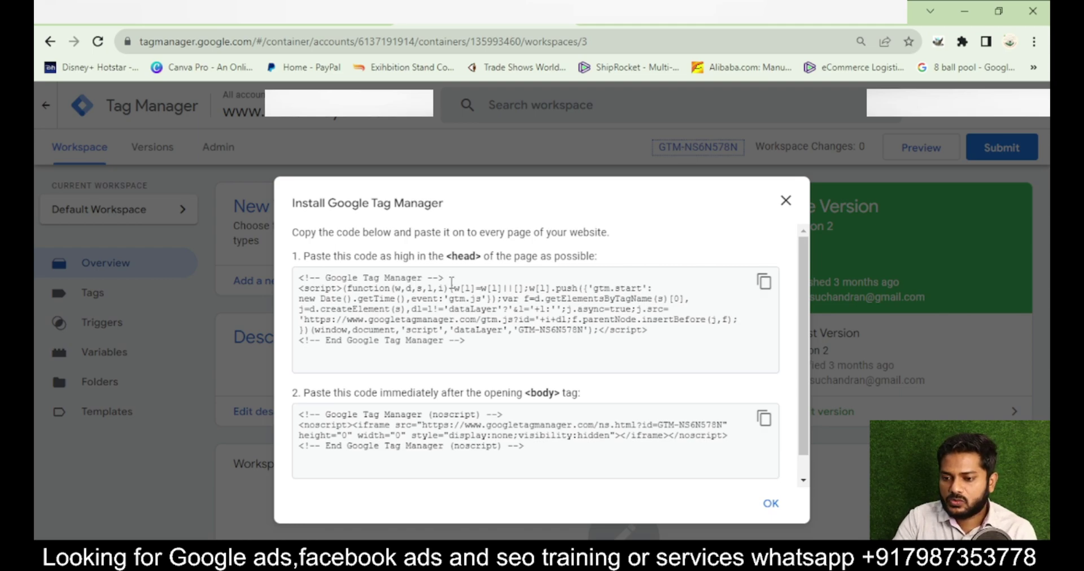
- Review the <head> and <body> placement instructions and copy the Google Tag Manager head snippet
{"action": "left_click_drag", "start_coordinate": [445, 257], "coordinate": [484, 259]}
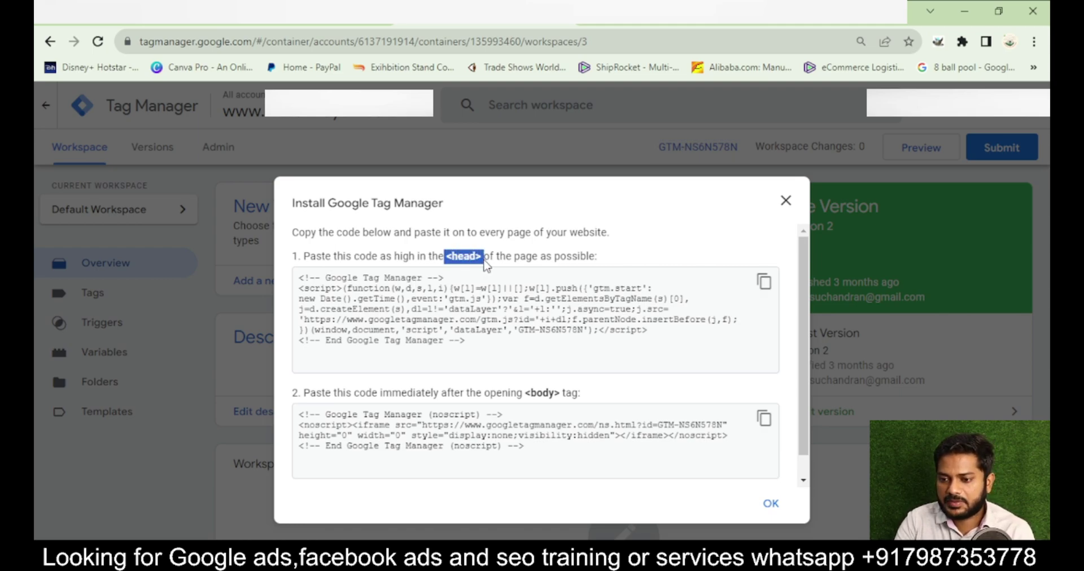
{"action": "left_click", "coordinate": [531, 402]}
{"action": "left_click_drag", "start_coordinate": [528, 398], "coordinate": [572, 400]}
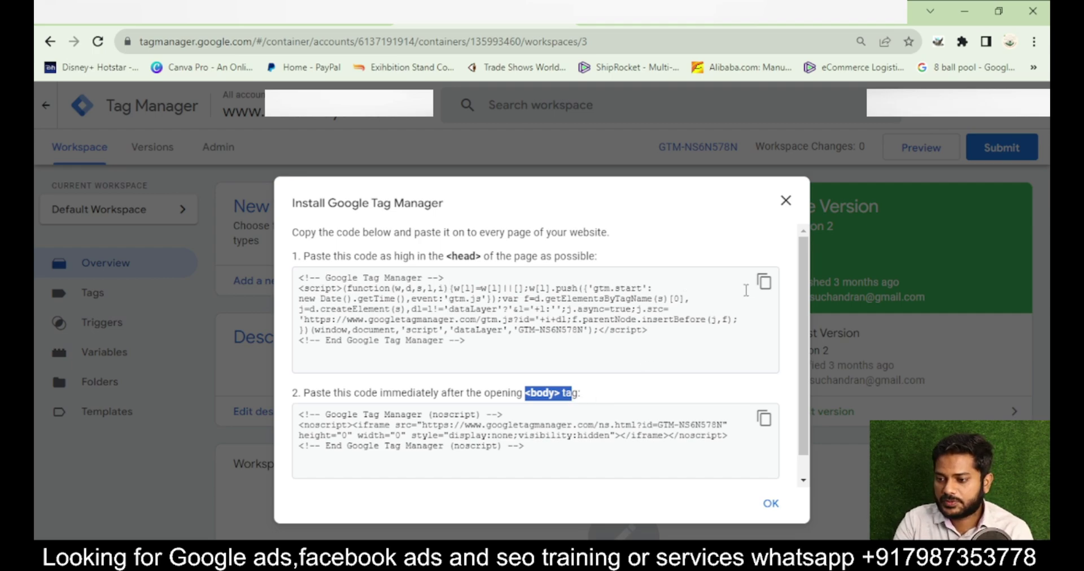
{"action": "left_click", "coordinate": [764, 282]}
{"action": "left_click", "coordinate": [765, 284]}
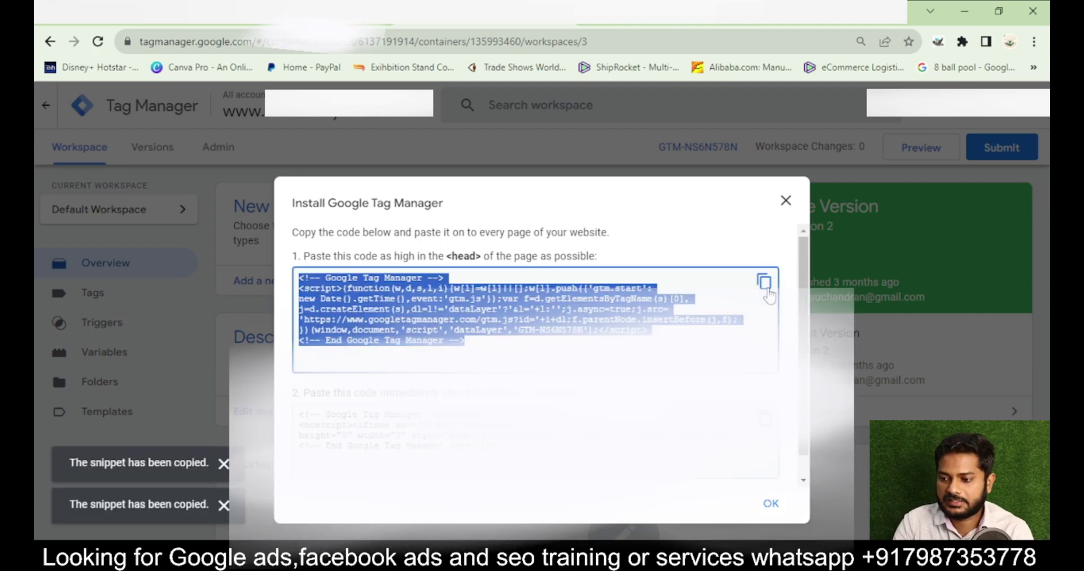
- In Shopify, open the Minimal theme's code and highlight the Tag Manager script below the opening <head> tag in theme.liquid
{"action": "left_click", "coordinate": [127, 12]}
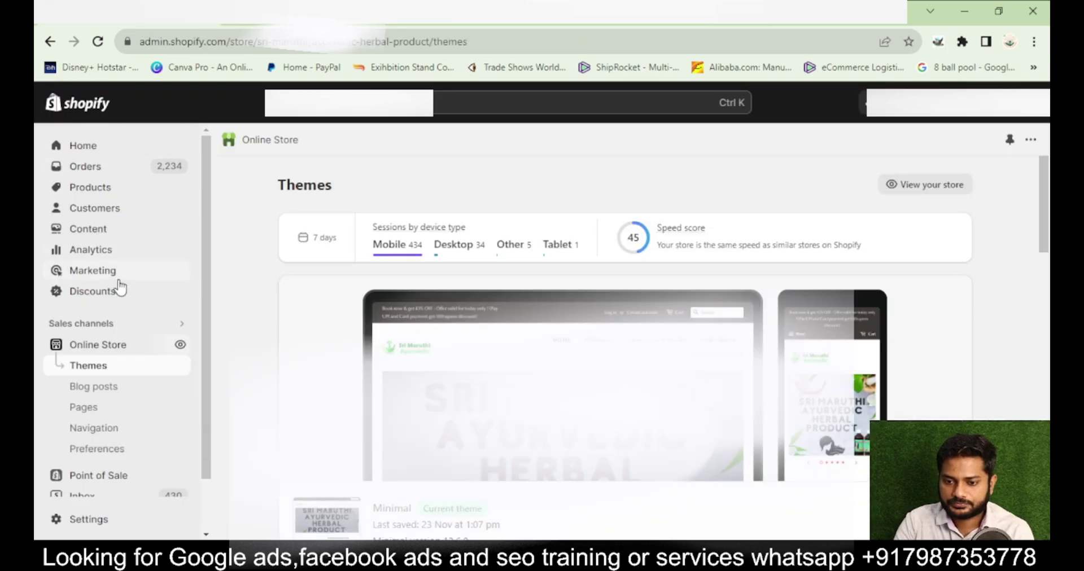
{"action": "left_click", "coordinate": [96, 346]}
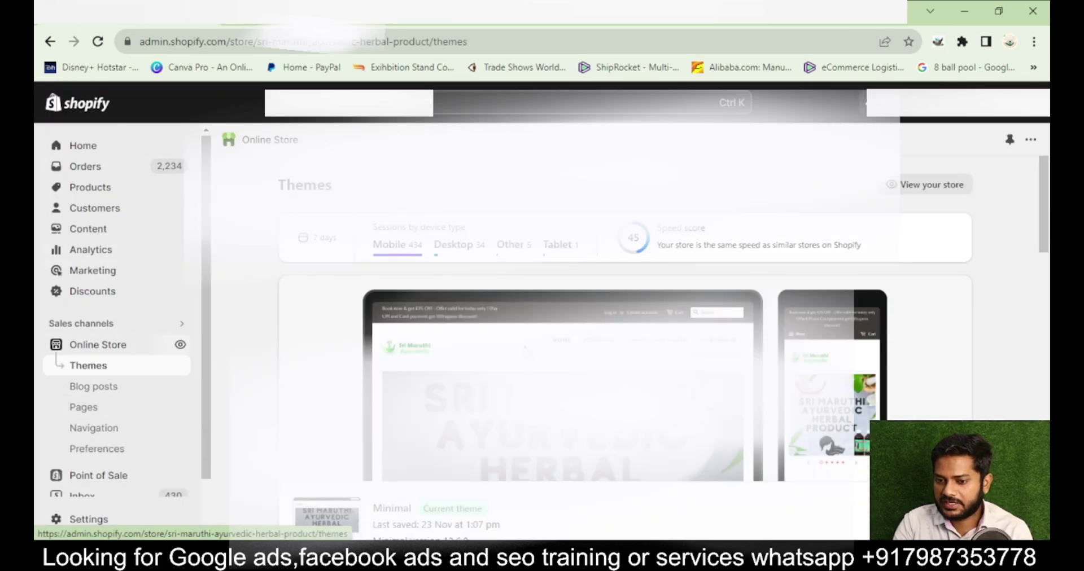
{"action": "scroll", "coordinate": [525, 351], "scroll_direction": "down", "scroll_amount": 4}
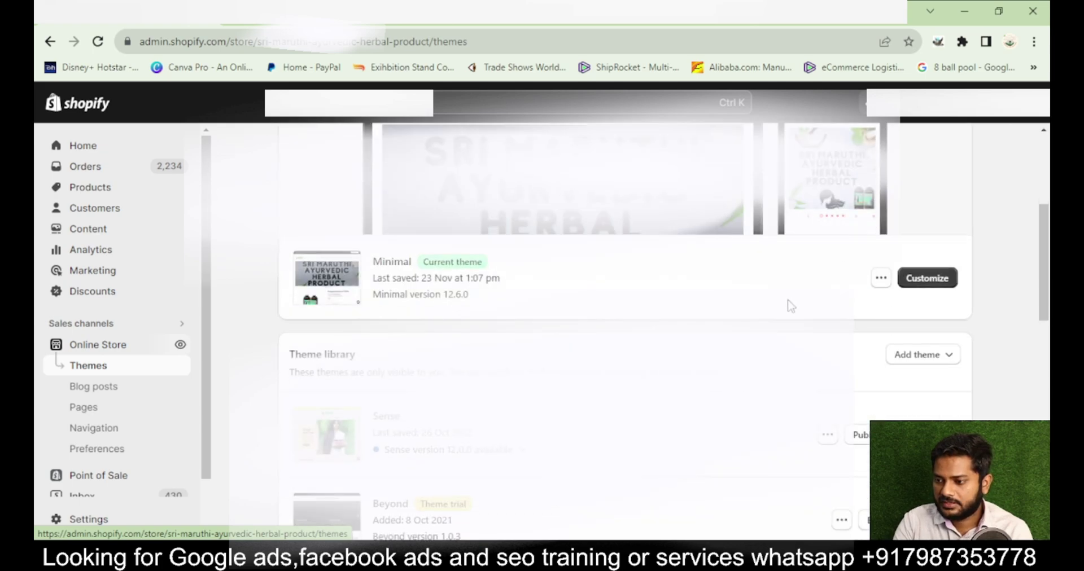
{"action": "left_click", "coordinate": [880, 279]}
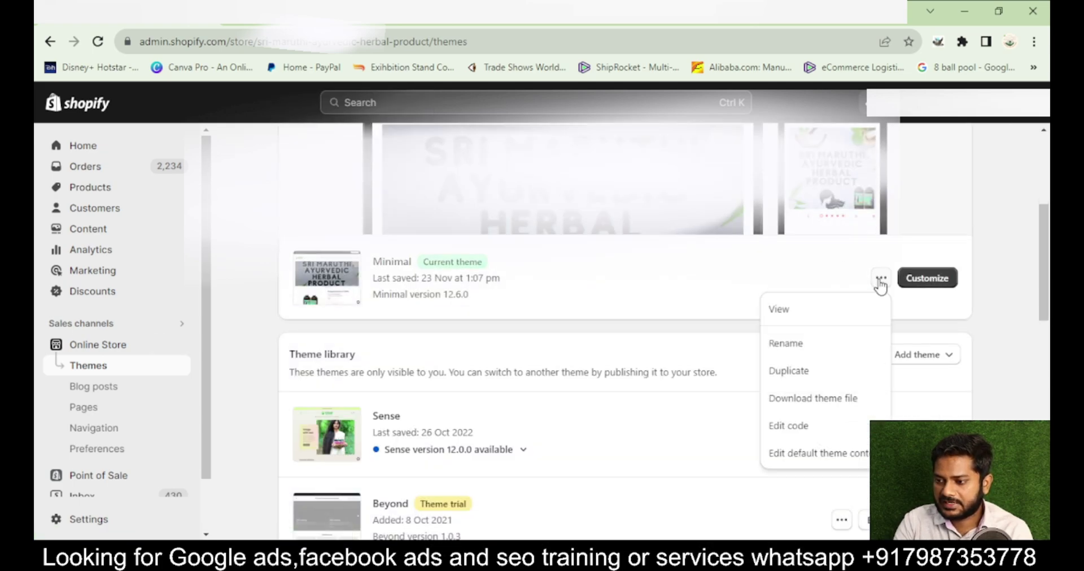
{"action": "left_click", "coordinate": [798, 431]}
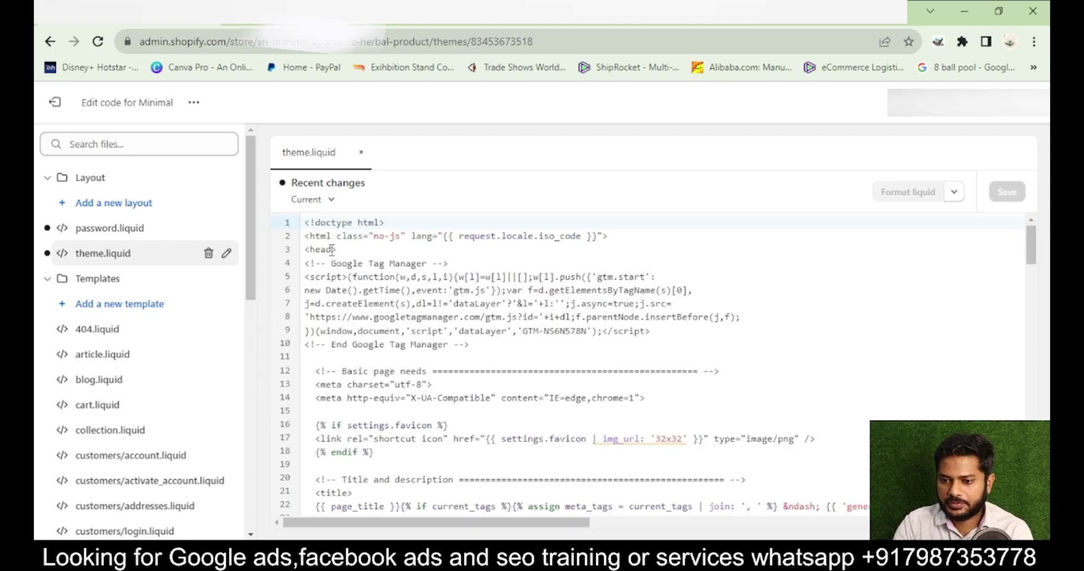
{"action": "left_click_drag", "start_coordinate": [337, 250], "coordinate": [305, 252]}
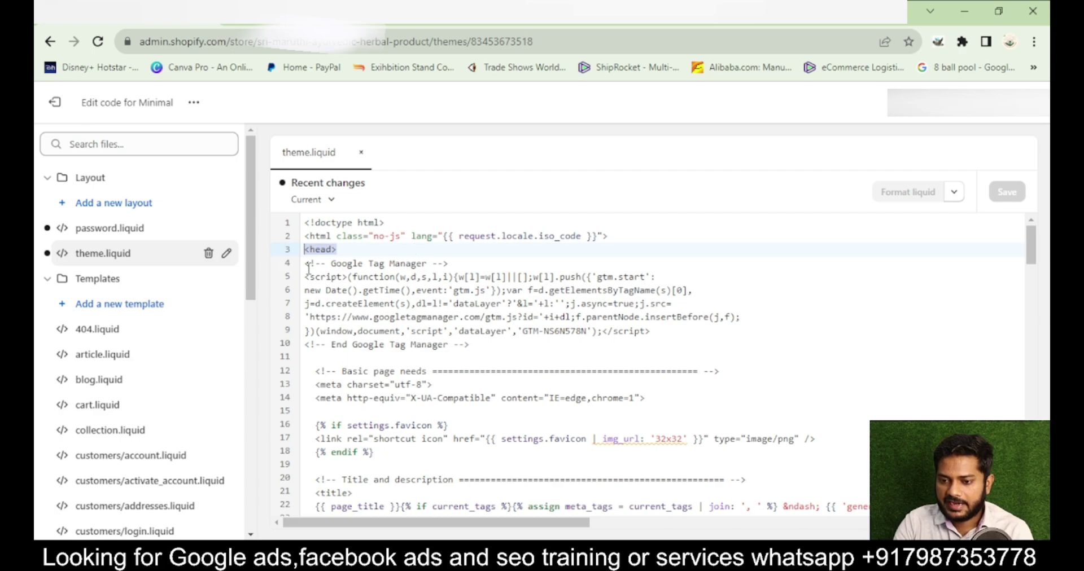
{"action": "left_click_drag", "start_coordinate": [301, 264], "coordinate": [551, 331]}
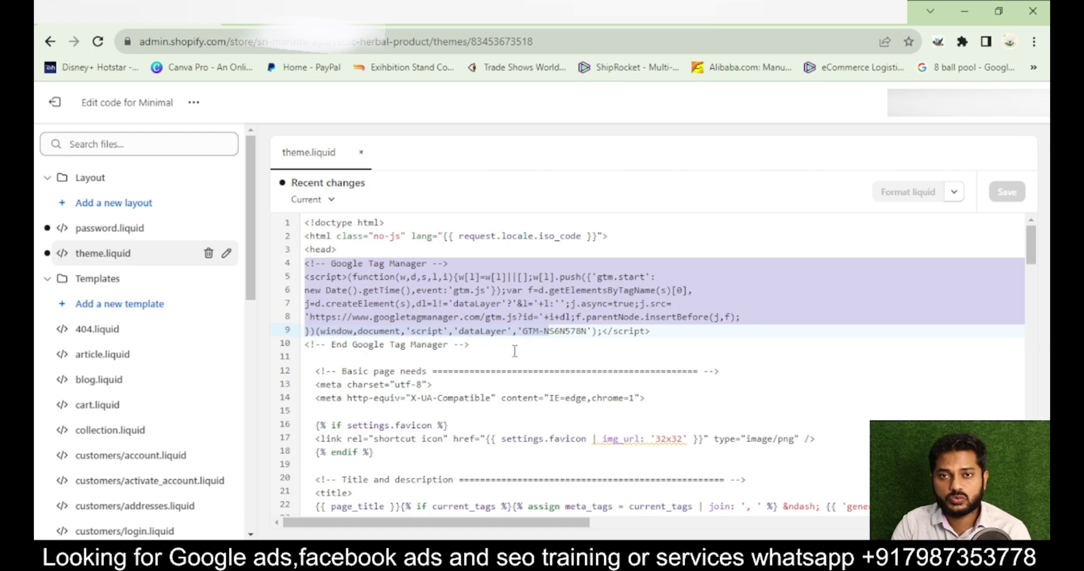
- Return to Tag Manager's installation instructions and highlight the placement note for the <body> snippet
{"action": "left_click", "coordinate": [483, 11]}
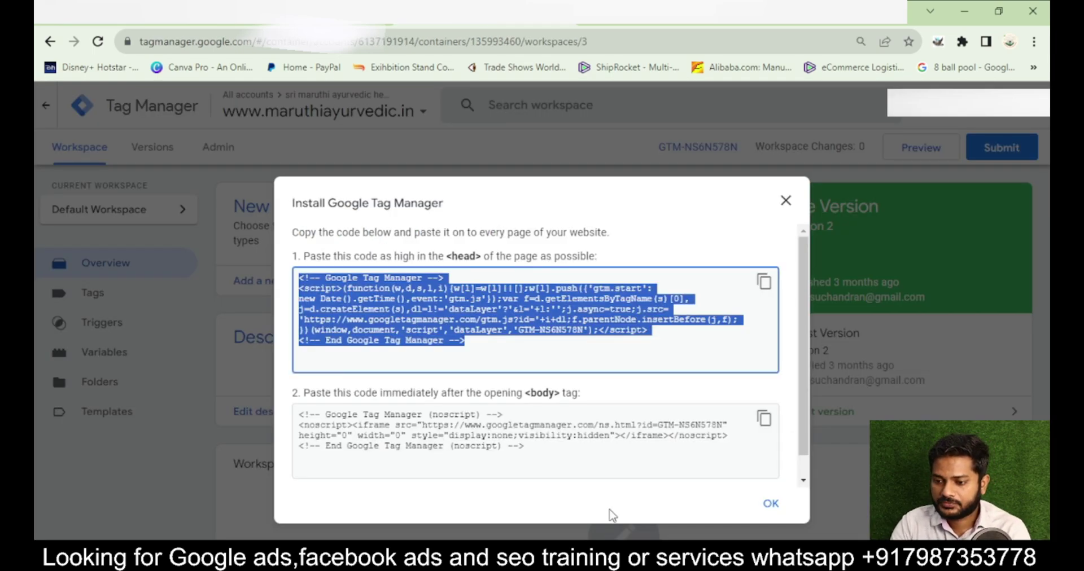
{"action": "left_click", "coordinate": [541, 402]}
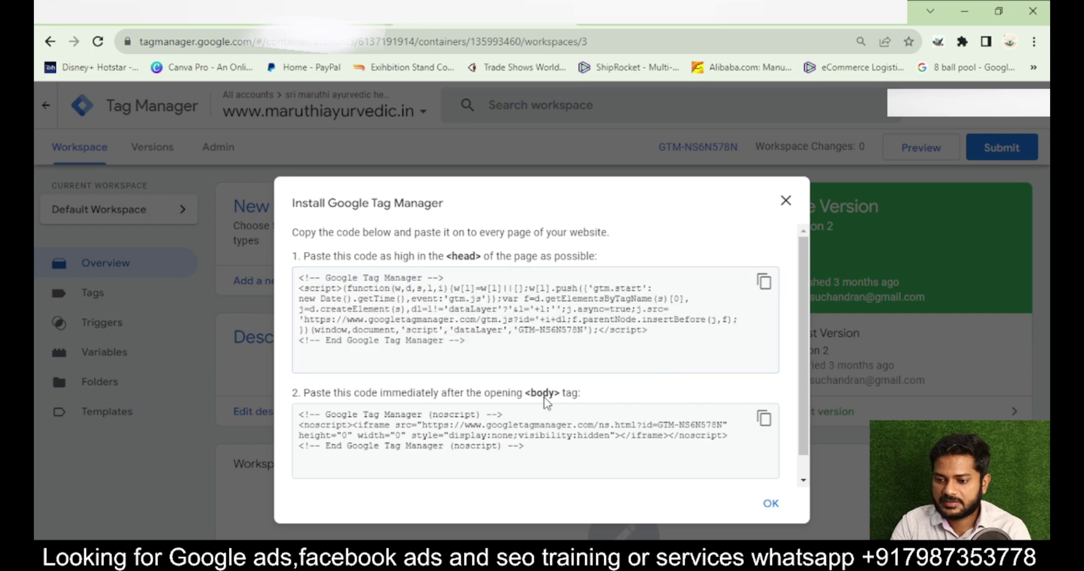
{"action": "triple_click", "coordinate": [545, 394]}
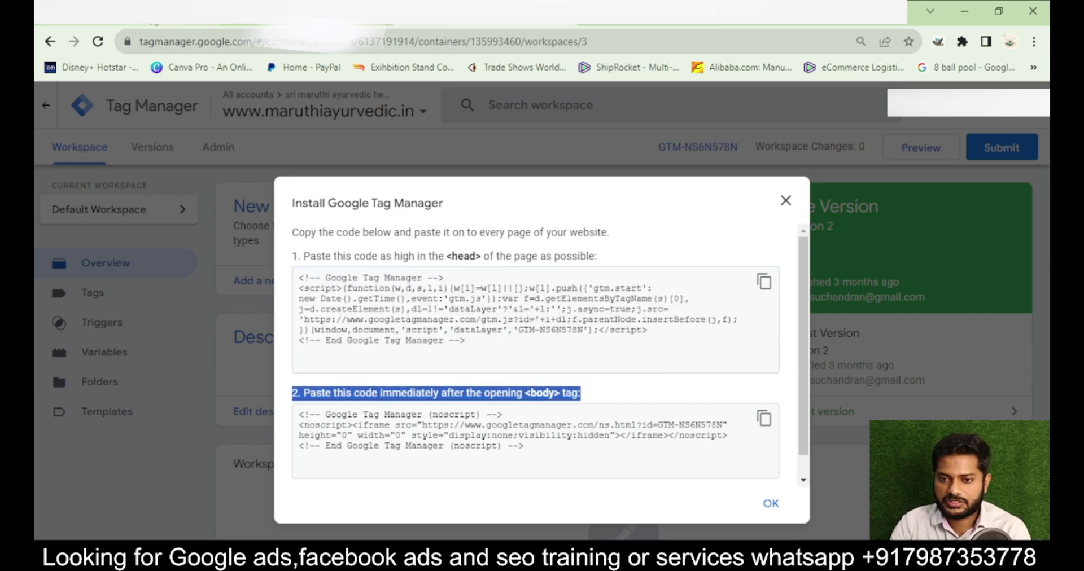
- Locate the opening <body> tag in Shopify's theme.liquid and highlight the Tag Manager noscript code beneath it
{"action": "left_click", "coordinate": [127, 12]}
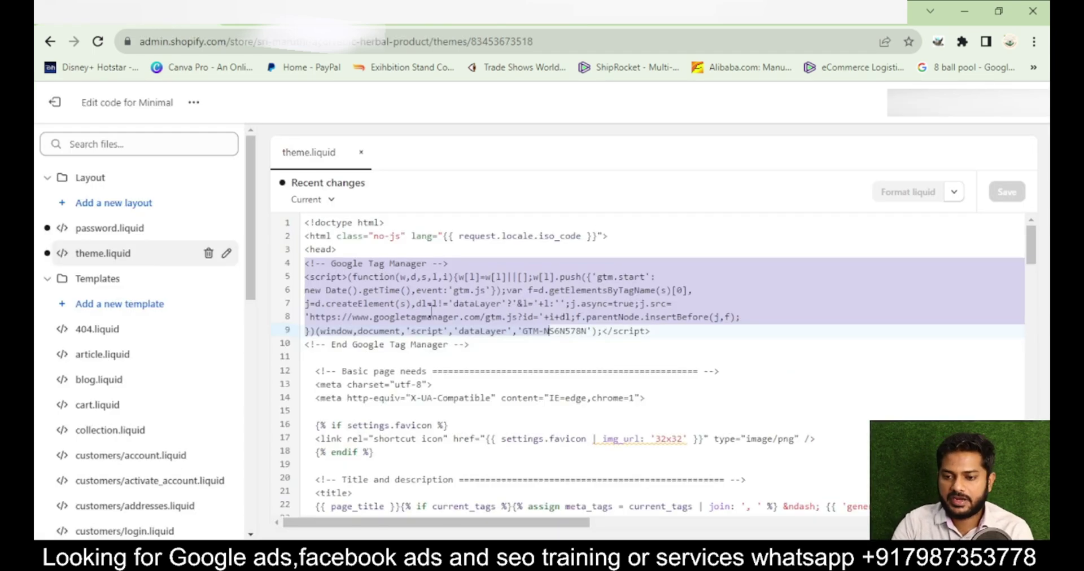
{"action": "scroll", "coordinate": [870, 333], "scroll_direction": "down", "scroll_amount": 20}
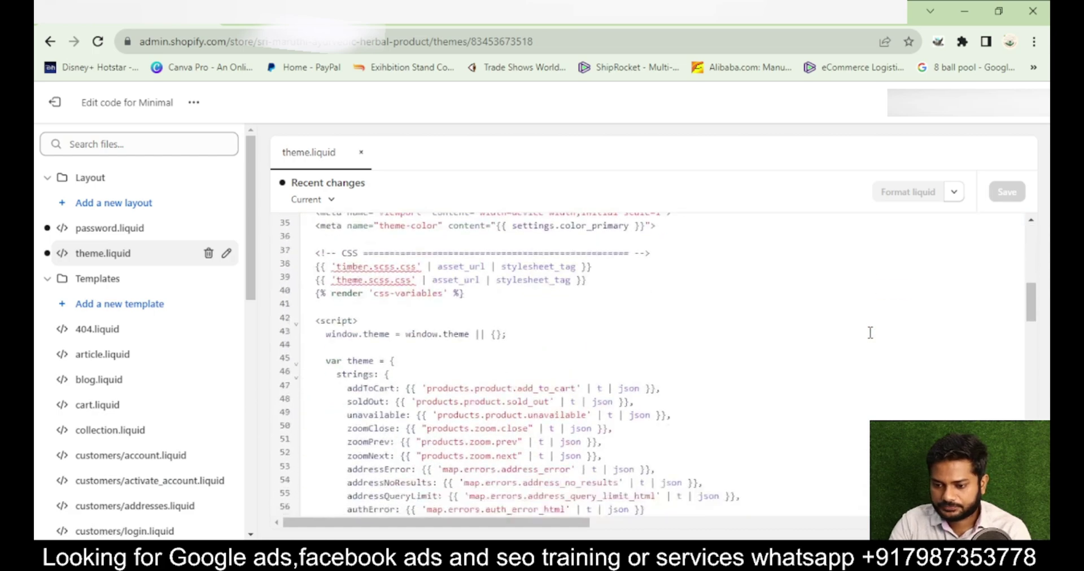
{"action": "scroll", "coordinate": [869, 332], "scroll_direction": "down", "scroll_amount": 12}
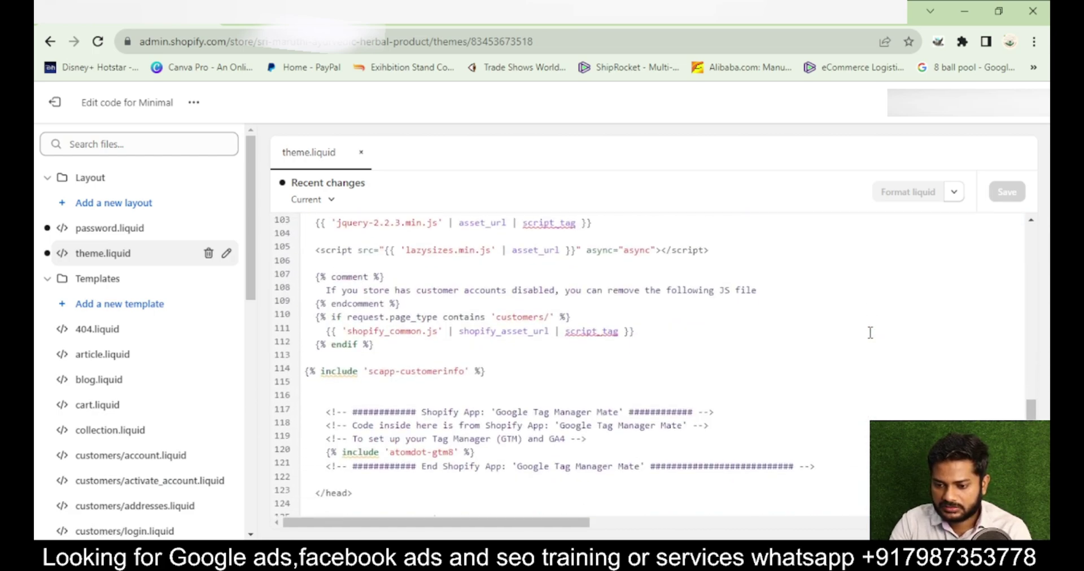
{"action": "scroll", "coordinate": [870, 332], "scroll_direction": "down", "scroll_amount": 1}
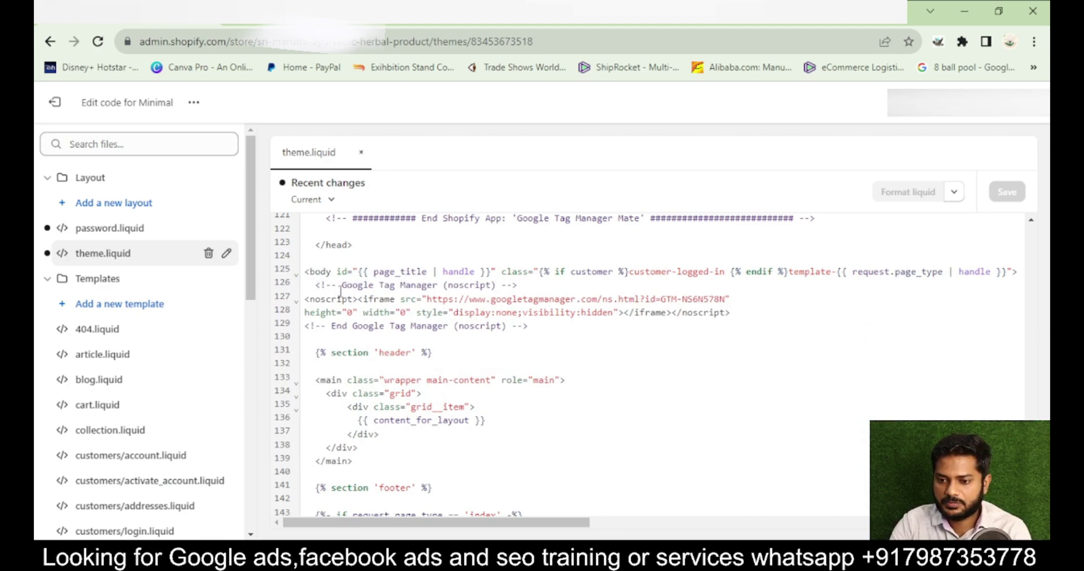
{"action": "left_click_drag", "start_coordinate": [315, 285], "coordinate": [546, 331]}
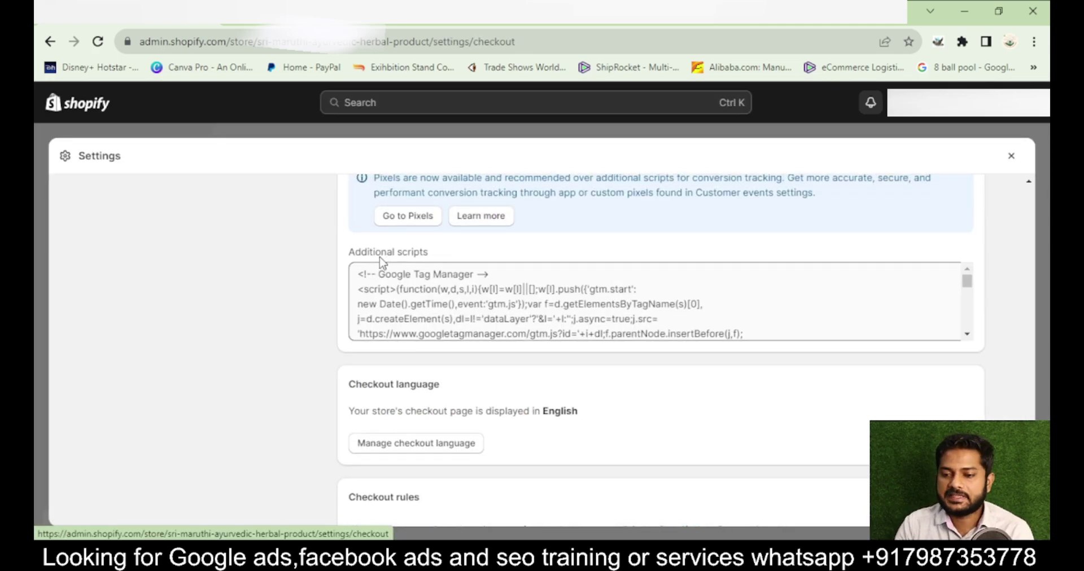
- Copy the Tag Manager head snippet again and return to Shopify's checkout settings
{"action": "left_click", "coordinate": [451, 12]}
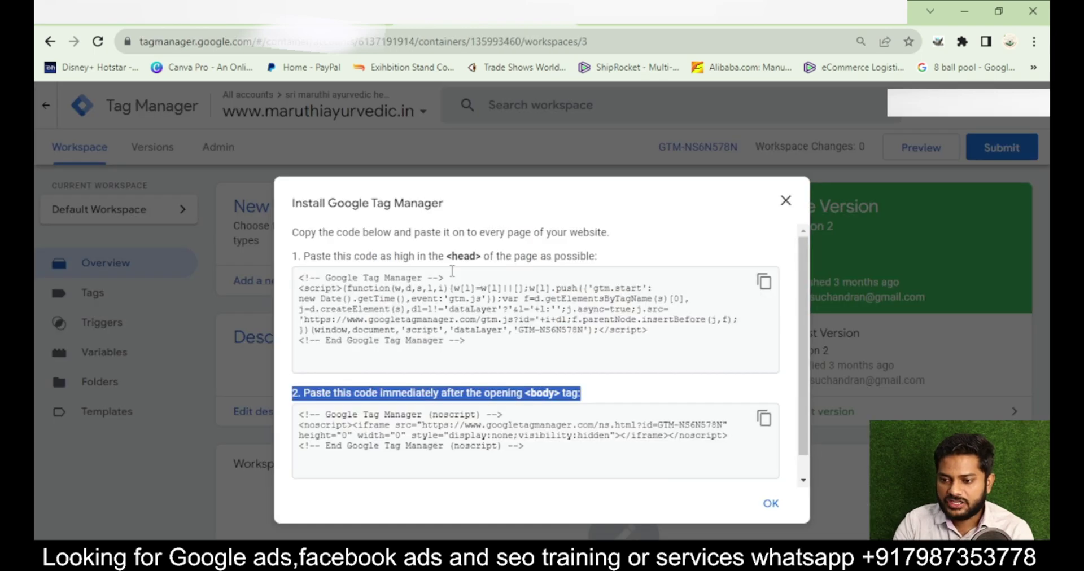
{"action": "left_click", "coordinate": [763, 281]}
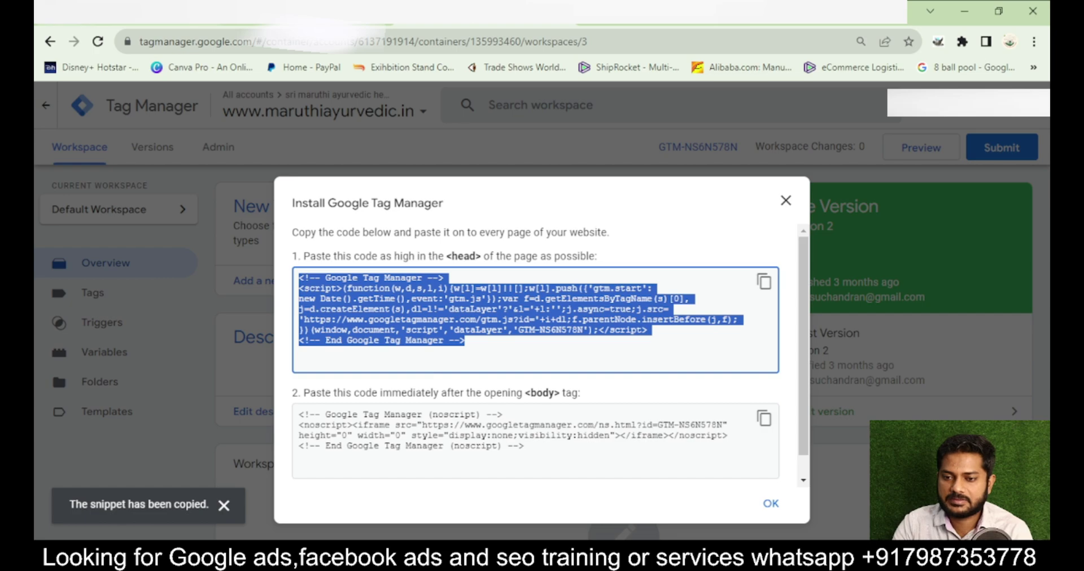
{"action": "key", "text": "ctrl+Tab"}
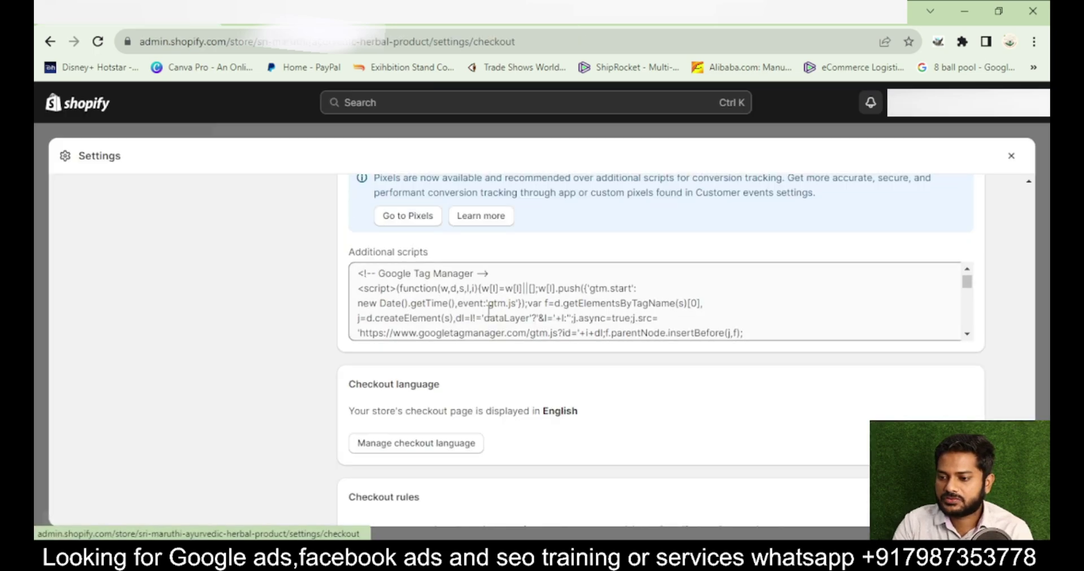
- Highlight and examine the Google Tag Manager script at the start of the checkout's Additional scripts
{"action": "scroll", "coordinate": [489, 310], "scroll_direction": "down", "scroll_amount": 3}
{"action": "left_click_drag", "start_coordinate": [513, 315], "coordinate": [361, 274]}
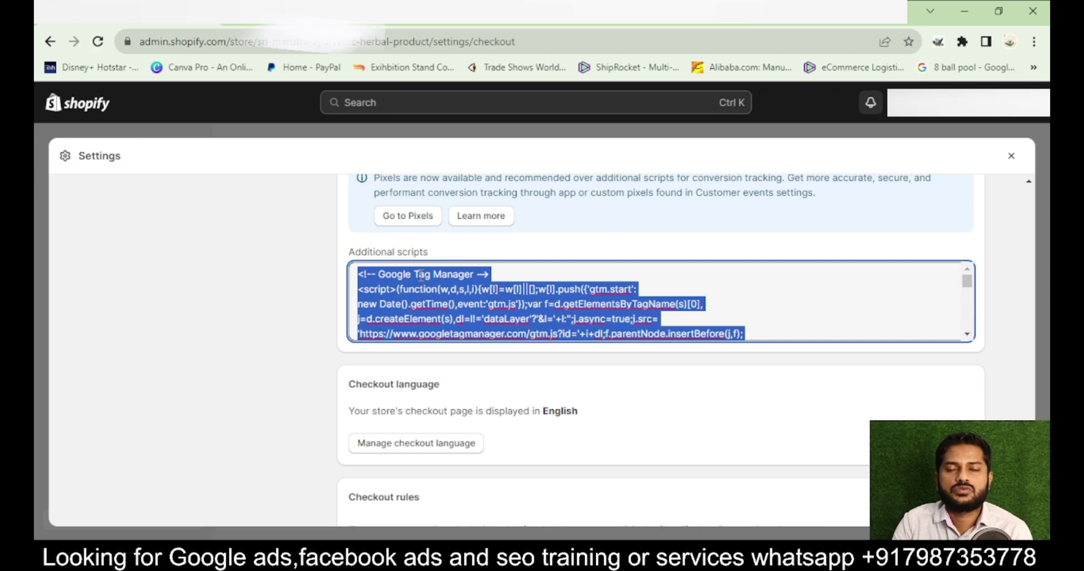
{"action": "scroll", "coordinate": [498, 294], "scroll_direction": "down", "scroll_amount": 1}
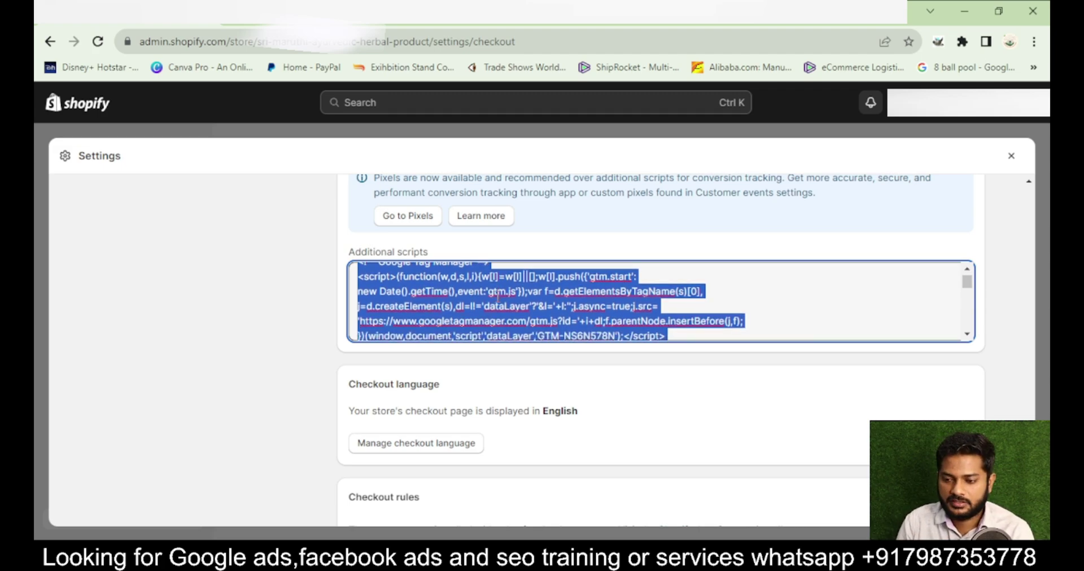
{"action": "scroll", "coordinate": [498, 298], "scroll_direction": "down", "scroll_amount": 1}
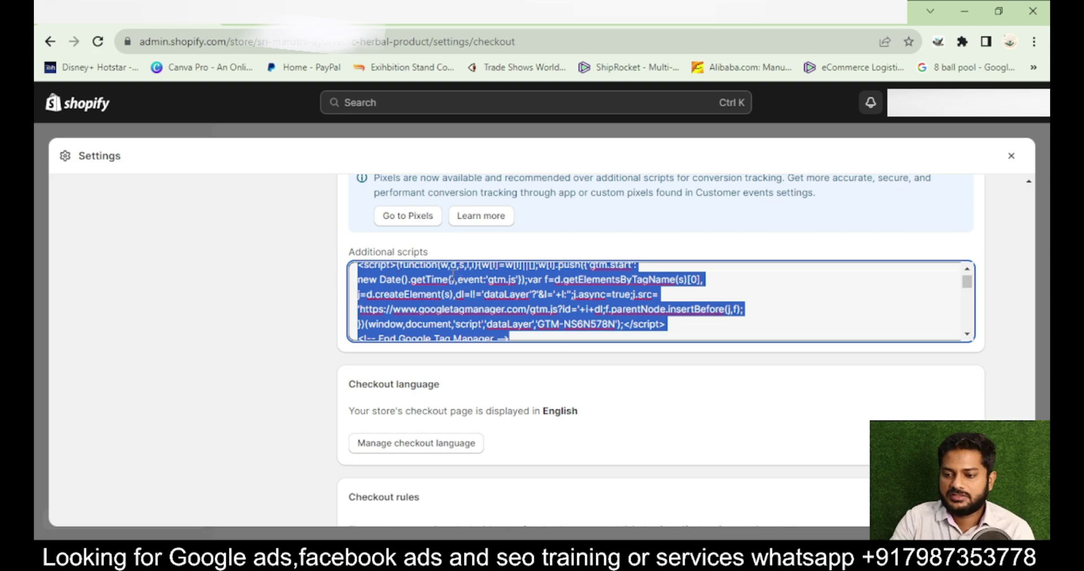
{"action": "left_click", "coordinate": [476, 333]}
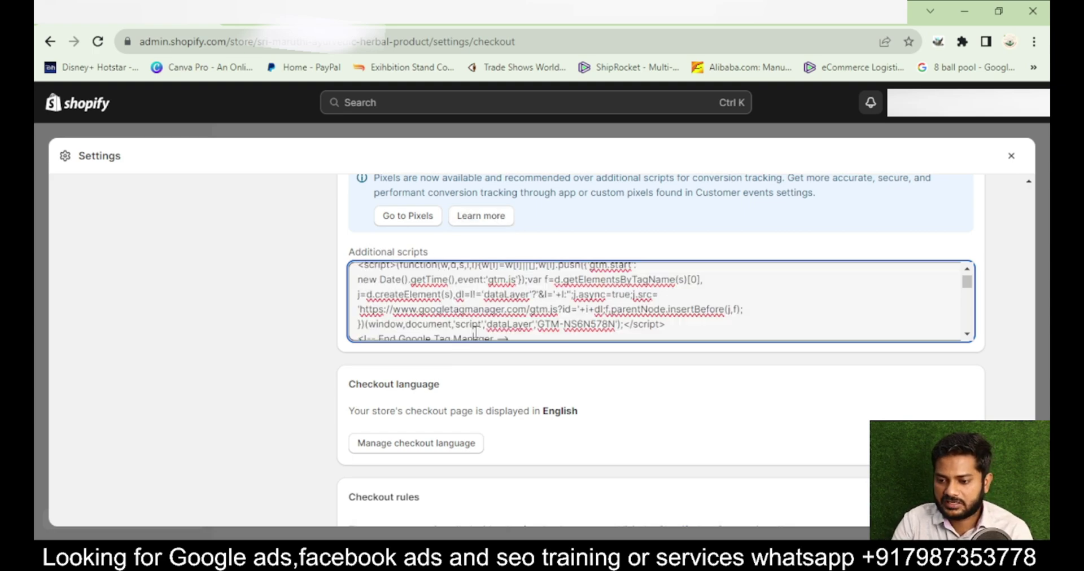
- Examine the code following the Tag Manager snippet in Additional scripts and the purchase dataLayer.push block in the Notepad file
{"action": "scroll", "coordinate": [476, 332], "scroll_direction": "down", "scroll_amount": 1}
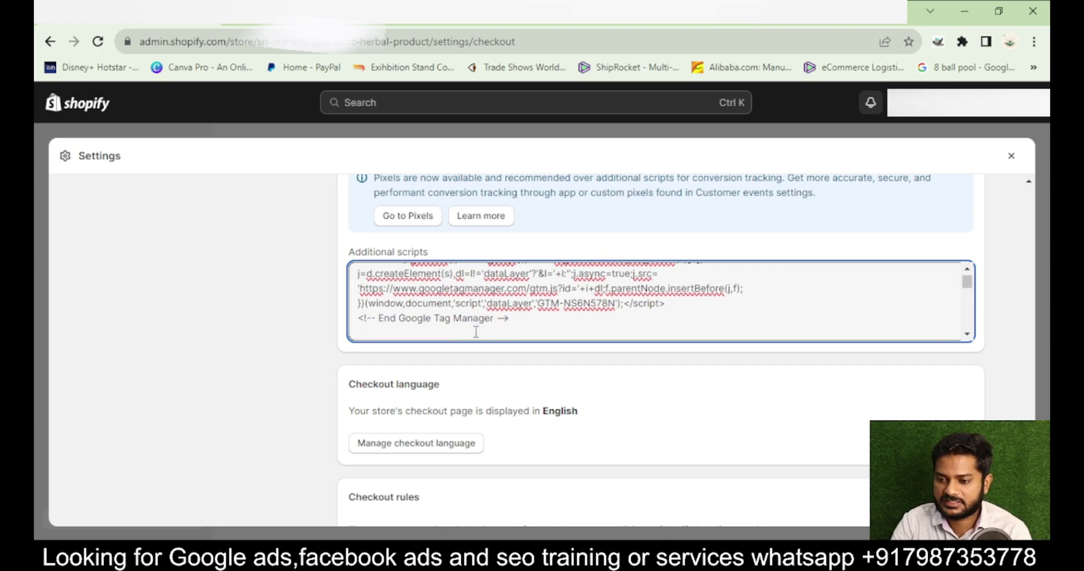
{"action": "scroll", "coordinate": [476, 332], "scroll_direction": "down", "scroll_amount": 4}
{"action": "scroll", "coordinate": [406, 303], "scroll_direction": "down", "scroll_amount": 5}
{"action": "scroll", "coordinate": [407, 303], "scroll_direction": "down", "scroll_amount": 5}
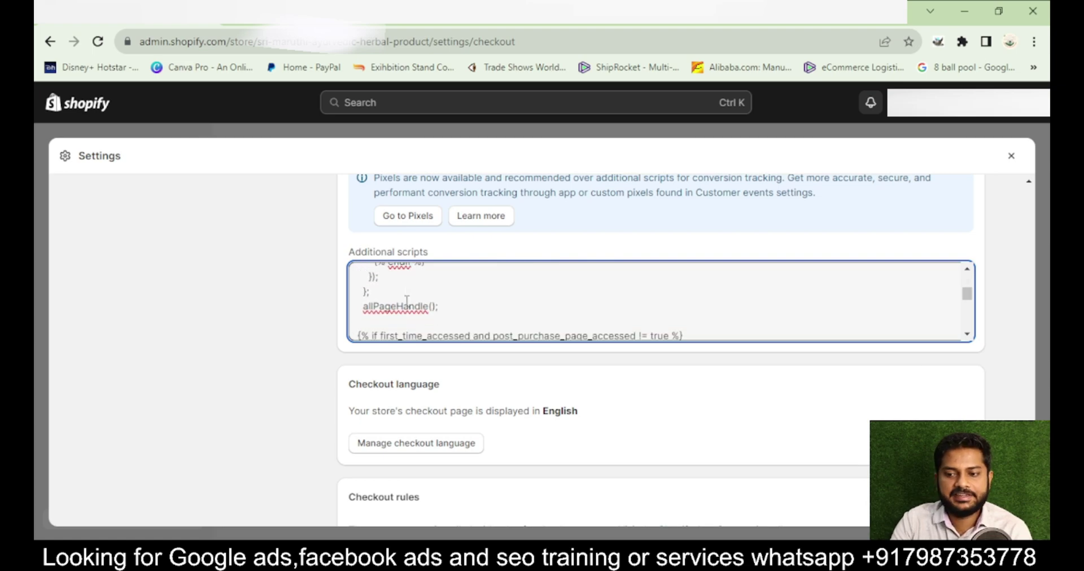
{"action": "mouse_move", "coordinate": [631, 558]}
{"action": "left_click", "coordinate": [629, 496]}
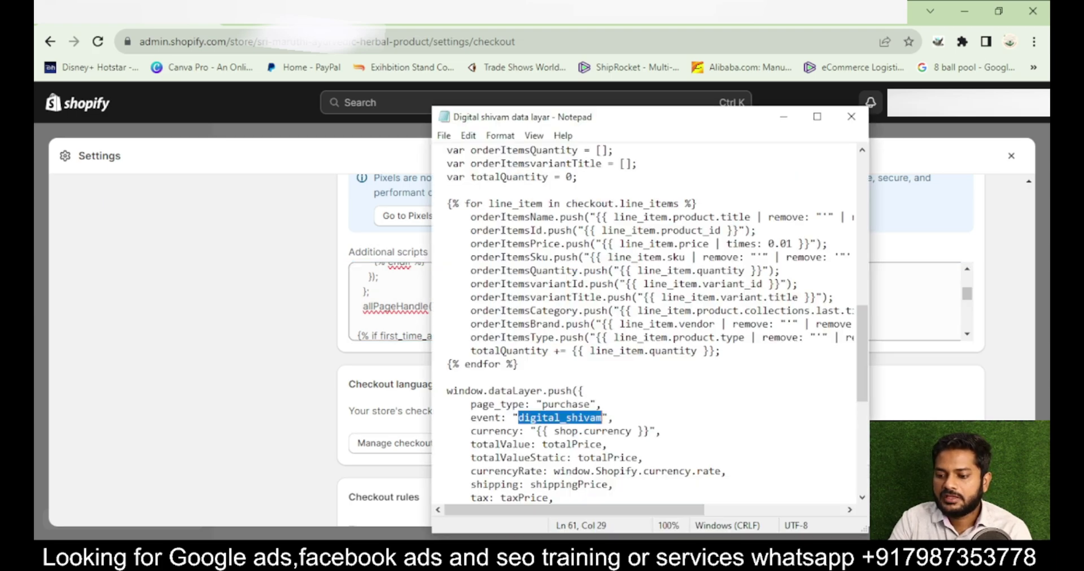
{"action": "scroll", "coordinate": [602, 360], "scroll_direction": "down", "scroll_amount": 4}
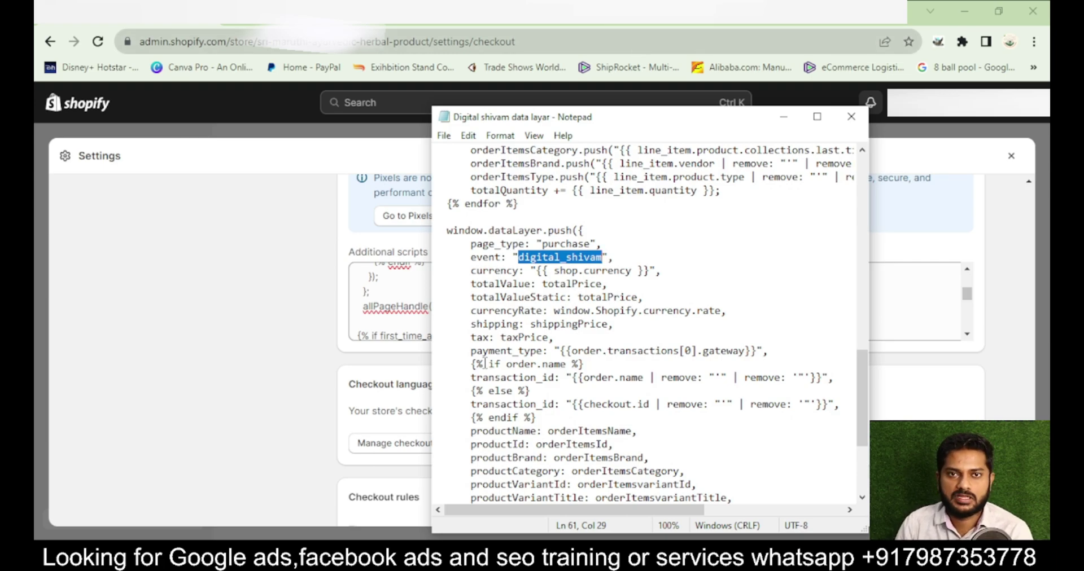
- Review the purchase dataLayer.push block in Notepad and the matching code in Additional scripts, then close Shopify's settings
{"action": "left_click", "coordinate": [478, 231]}
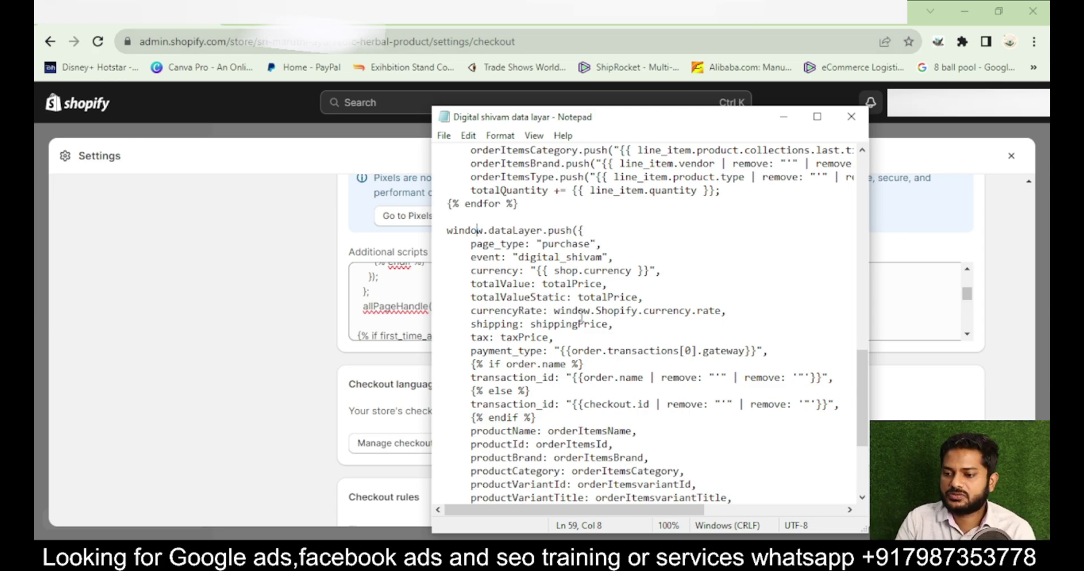
{"action": "left_click", "coordinate": [561, 270]}
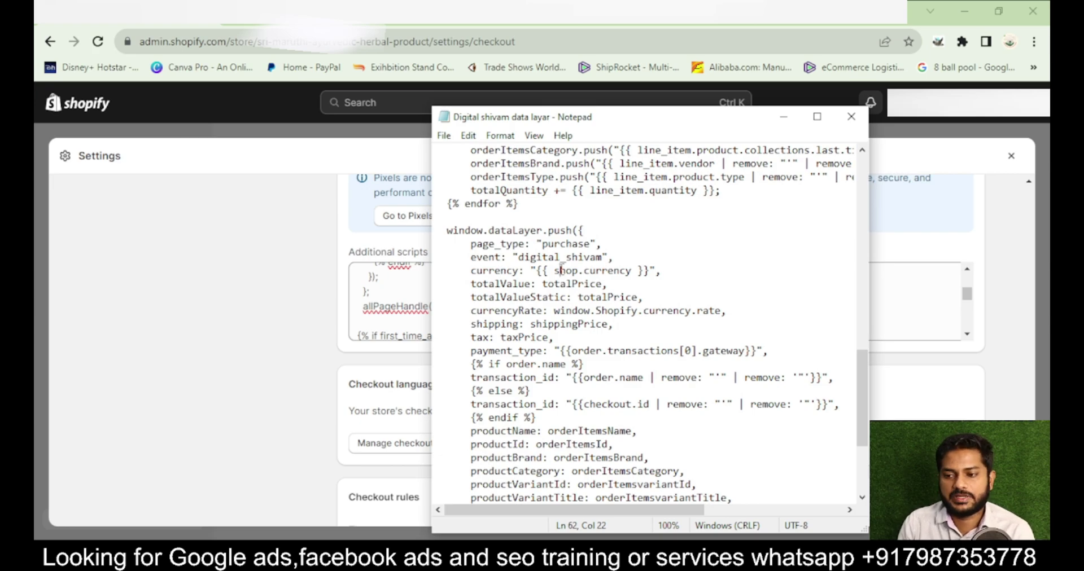
{"action": "left_click", "coordinate": [782, 118]}
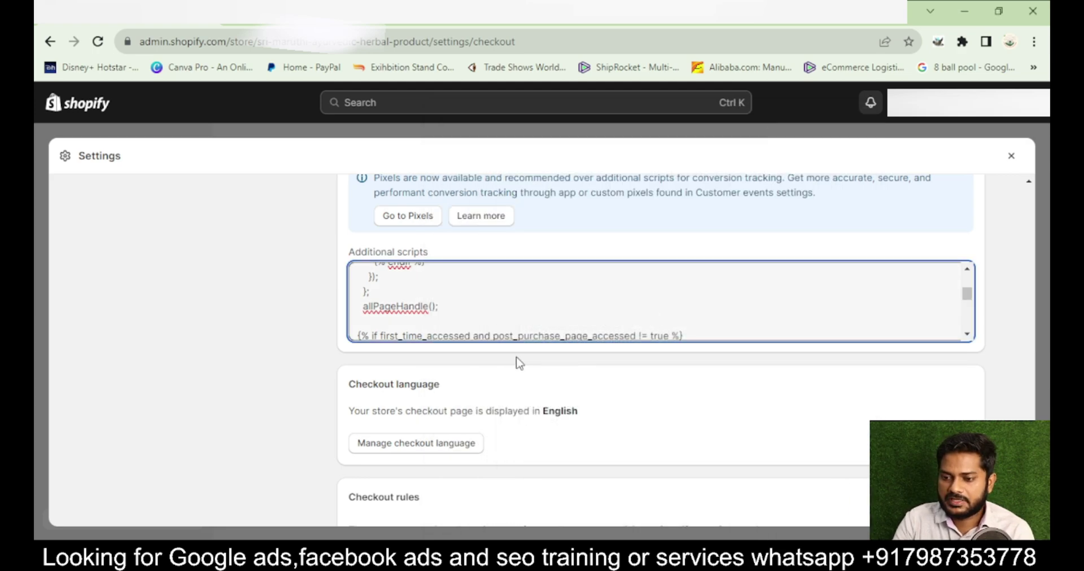
{"action": "scroll", "coordinate": [538, 331], "scroll_direction": "down", "scroll_amount": 2}
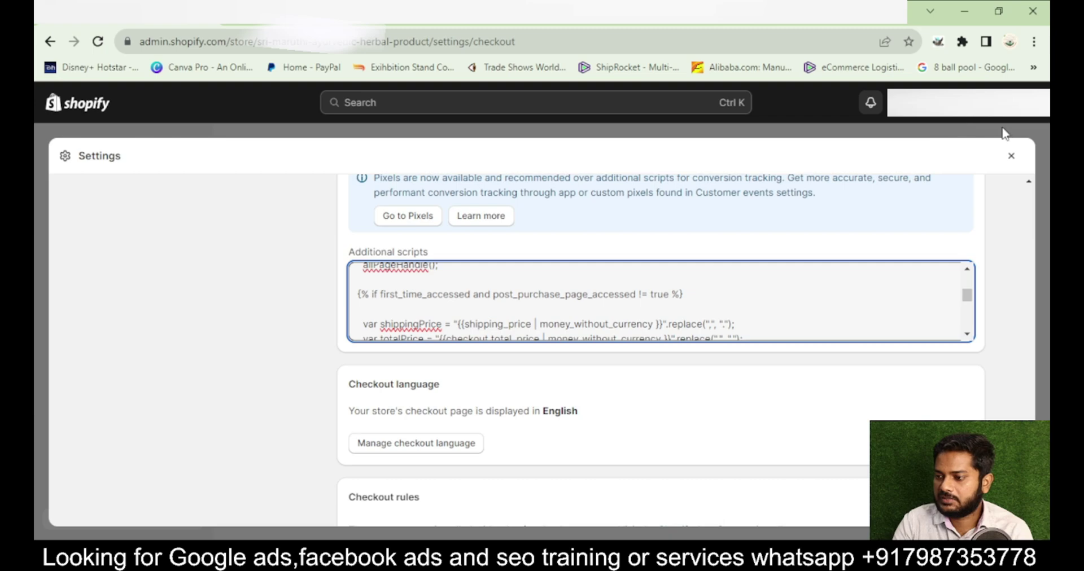
{"action": "left_click", "coordinate": [1011, 156]}
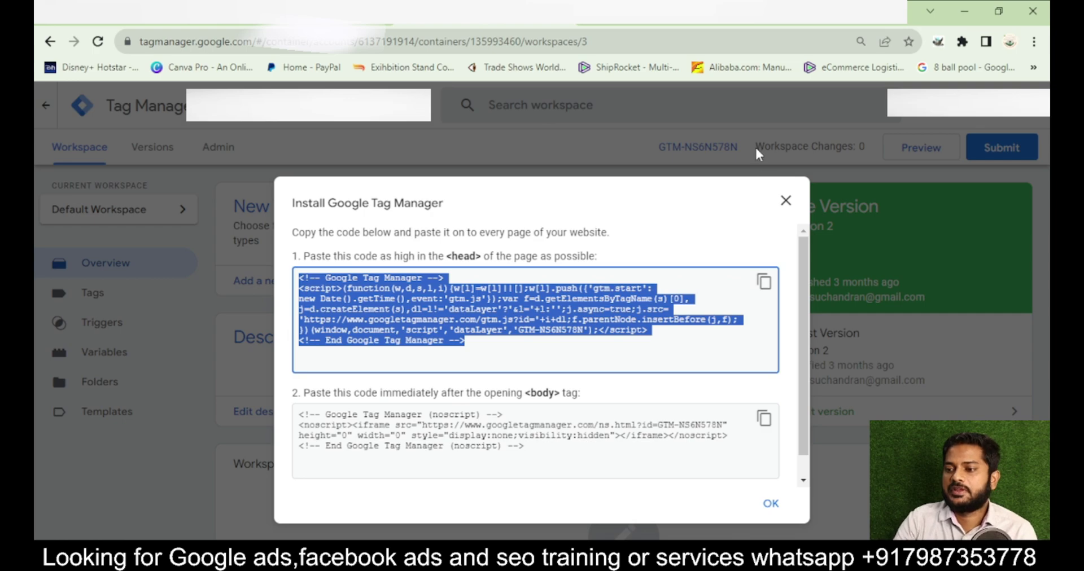
- Switch to Tag Manager, dismiss the installation instructions, and start a new trigger named "custom event"
{"action": "left_click", "coordinate": [785, 201]}
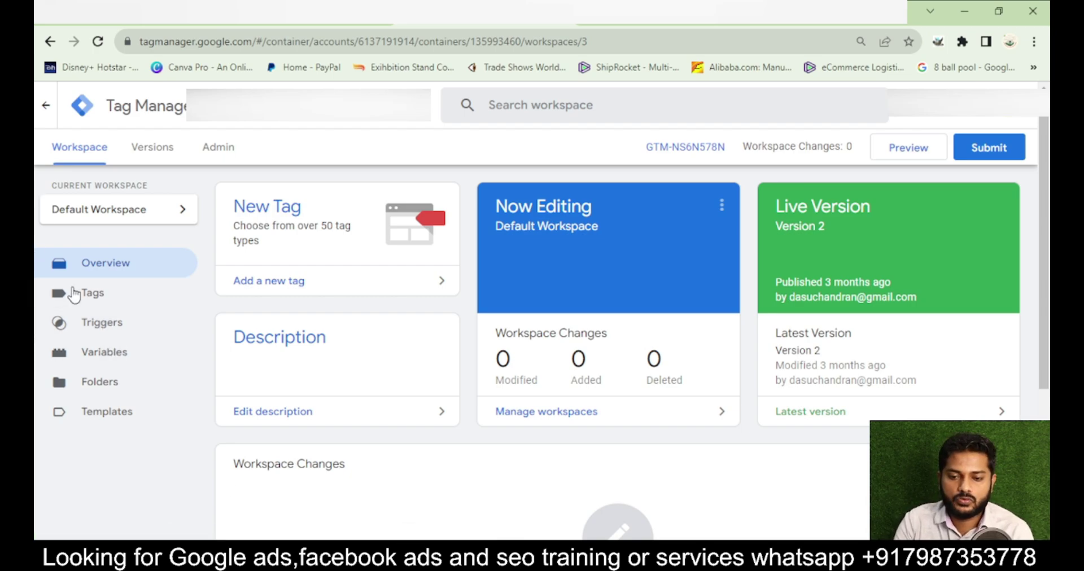
{"action": "left_click", "coordinate": [103, 329]}
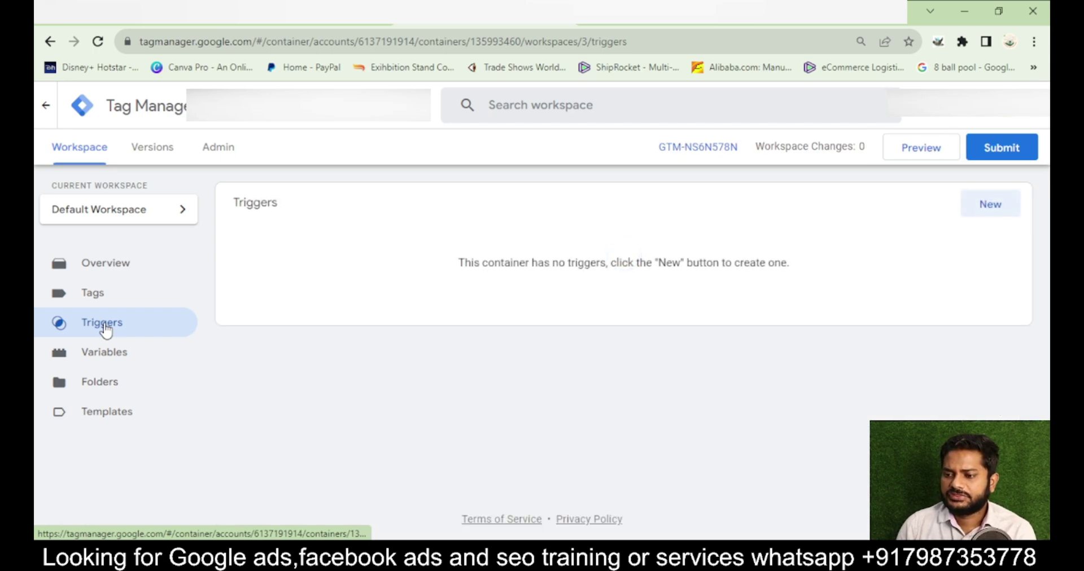
{"action": "left_click", "coordinate": [994, 210]}
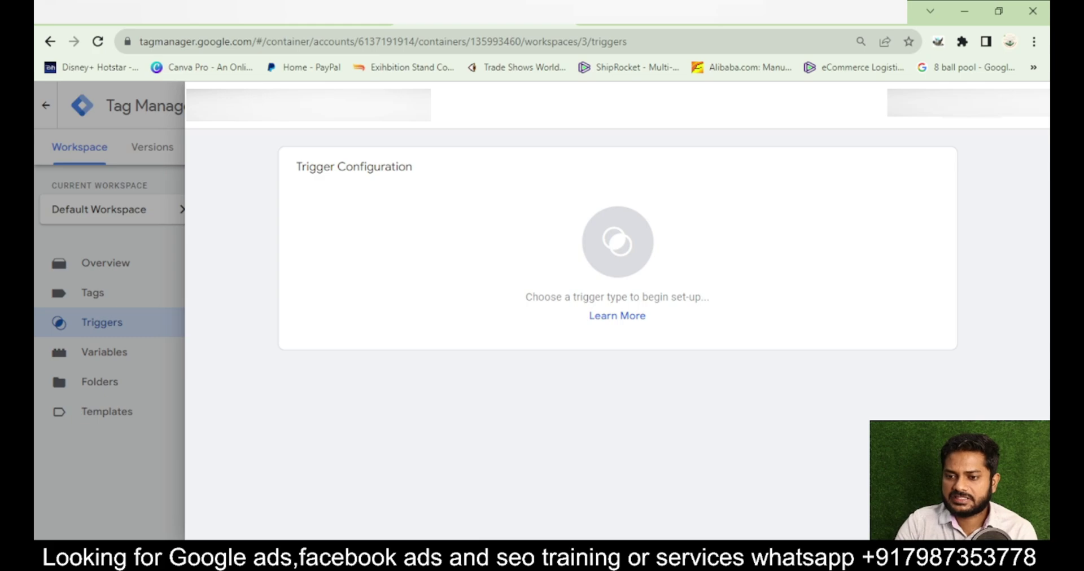
{"action": "key", "text": "BackSpace"}
{"action": "type", "text": "T"}
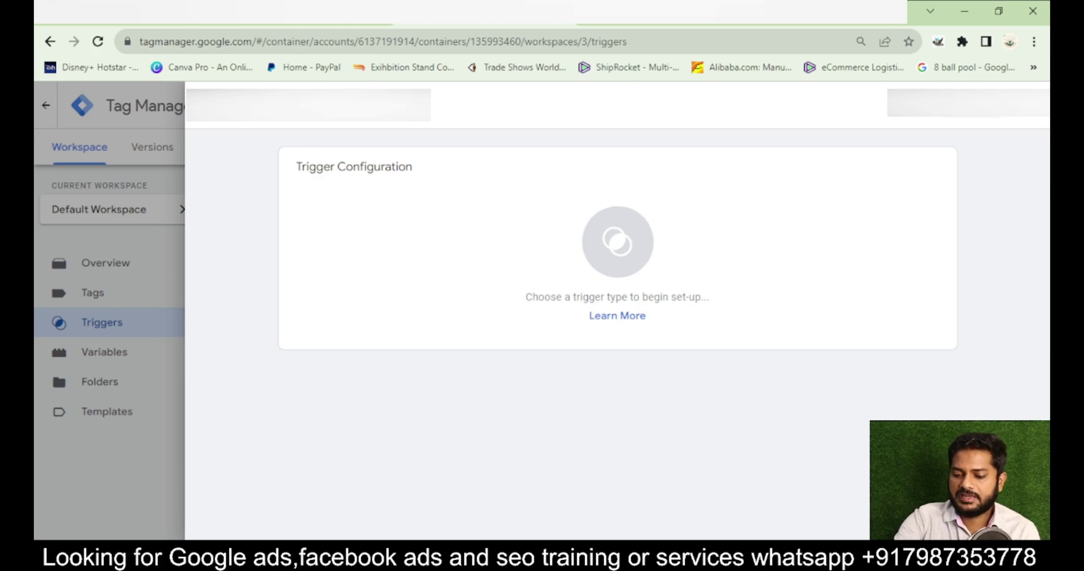
{"action": "type", "text": "tom"}
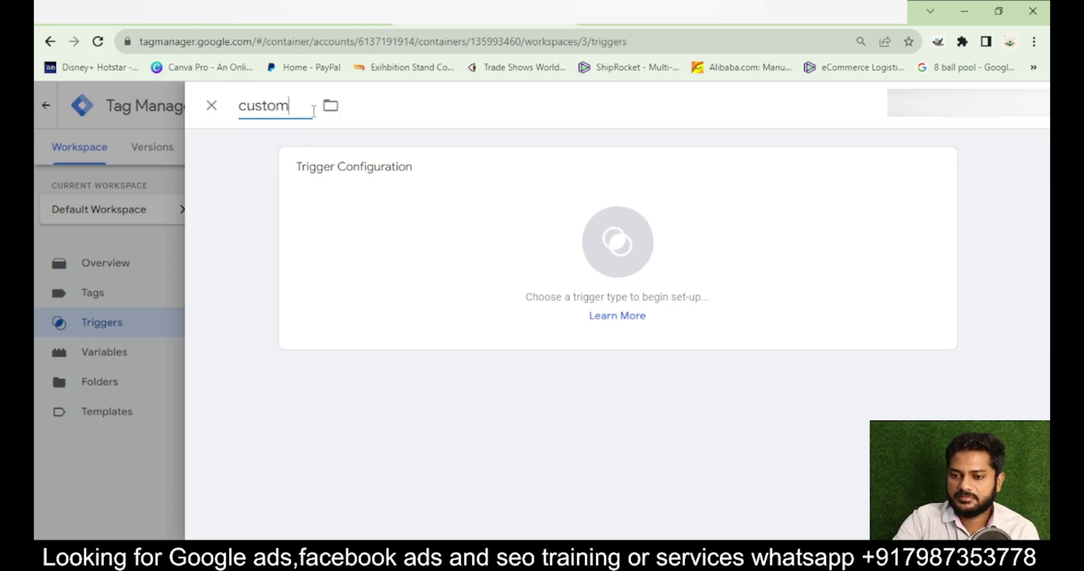
{"action": "type", "text": " event"}
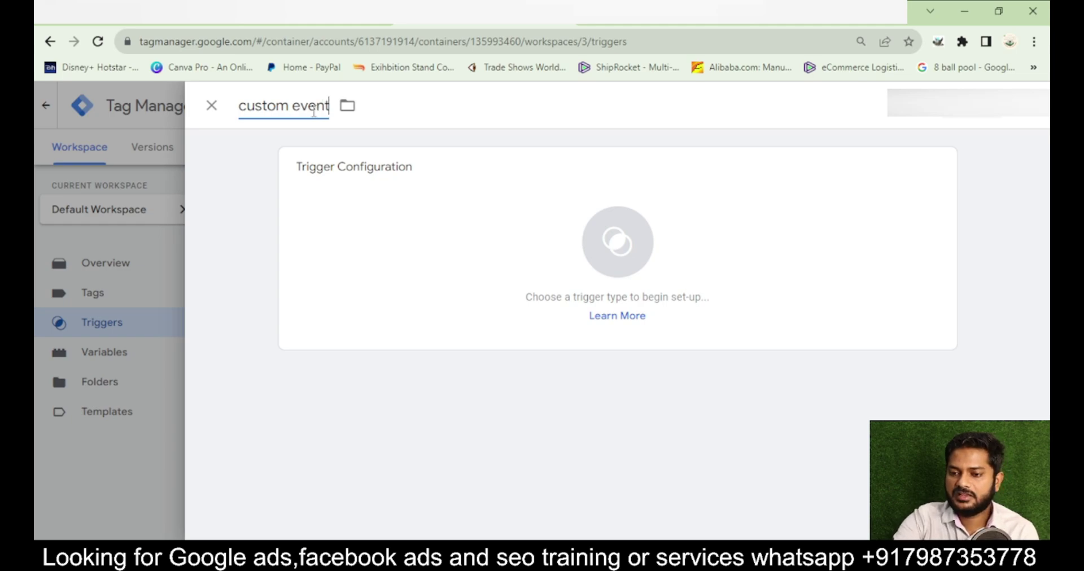
- Set the new trigger's type to Custom Event
{"action": "left_click", "coordinate": [503, 228]}
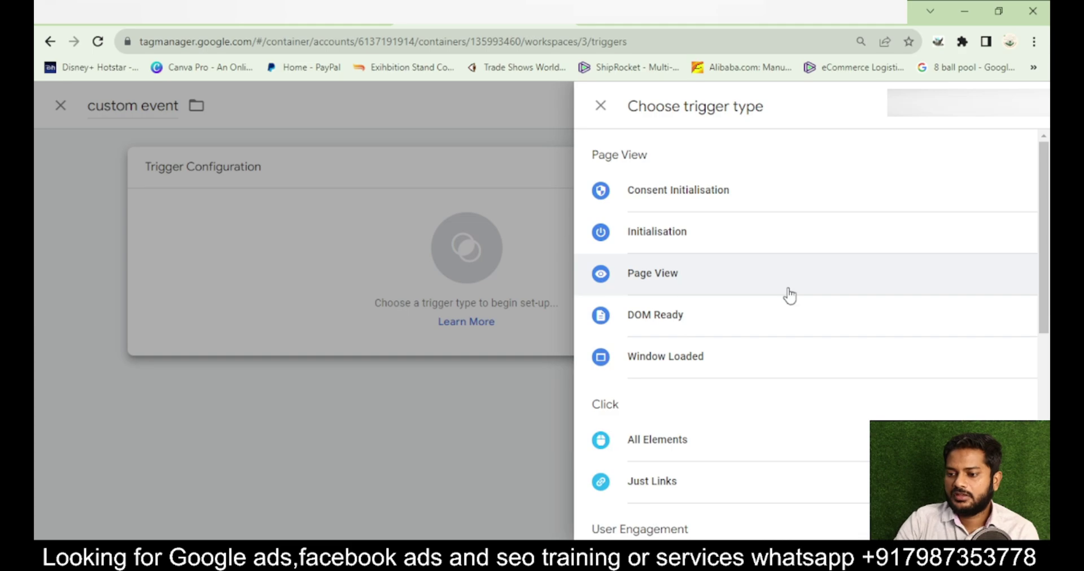
{"action": "scroll", "coordinate": [779, 347], "scroll_direction": "down", "scroll_amount": 1}
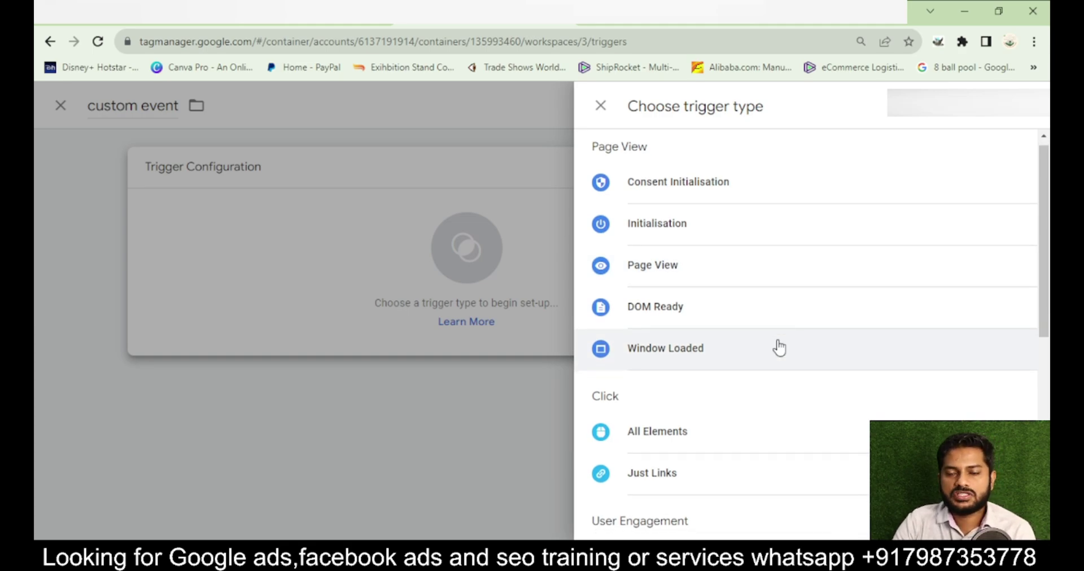
{"action": "scroll", "coordinate": [778, 347], "scroll_direction": "down", "scroll_amount": 7}
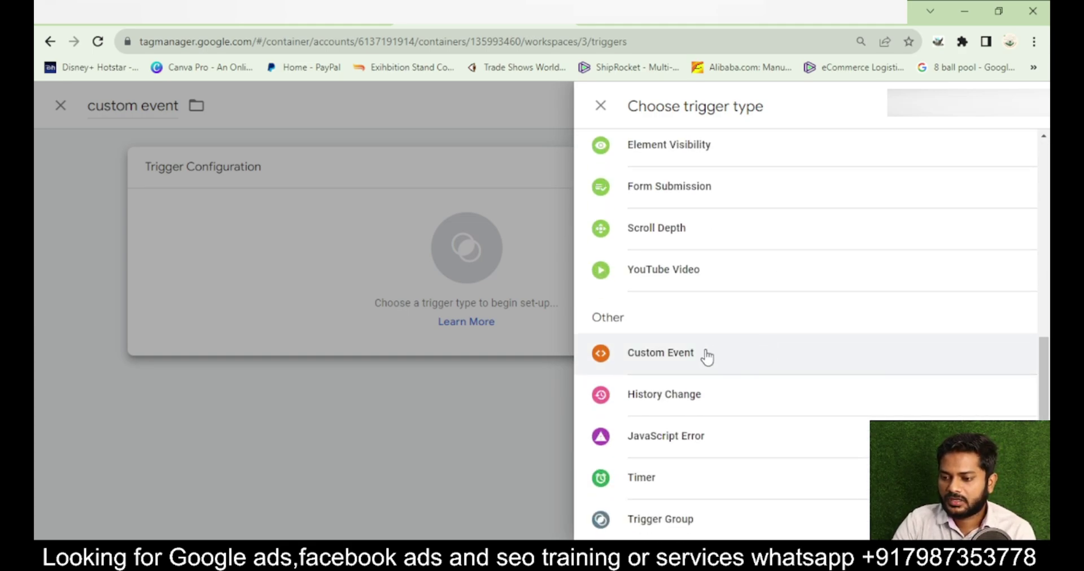
{"action": "left_click", "coordinate": [706, 354]}
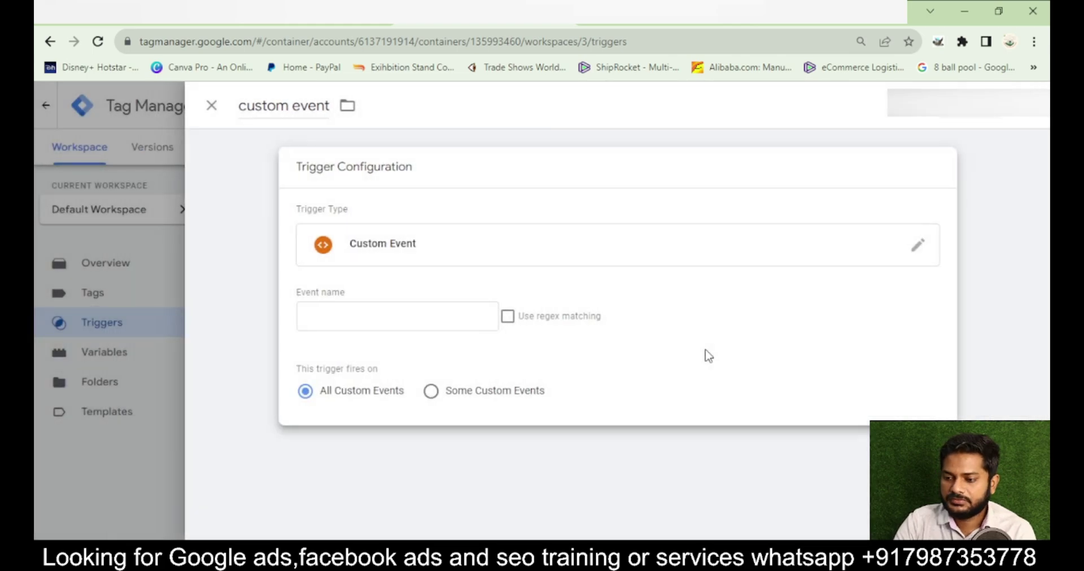
- Set the trigger's event name to digital_shivam, matching the event in the Notepad data layer code, and save the trigger
{"action": "left_click", "coordinate": [343, 320]}
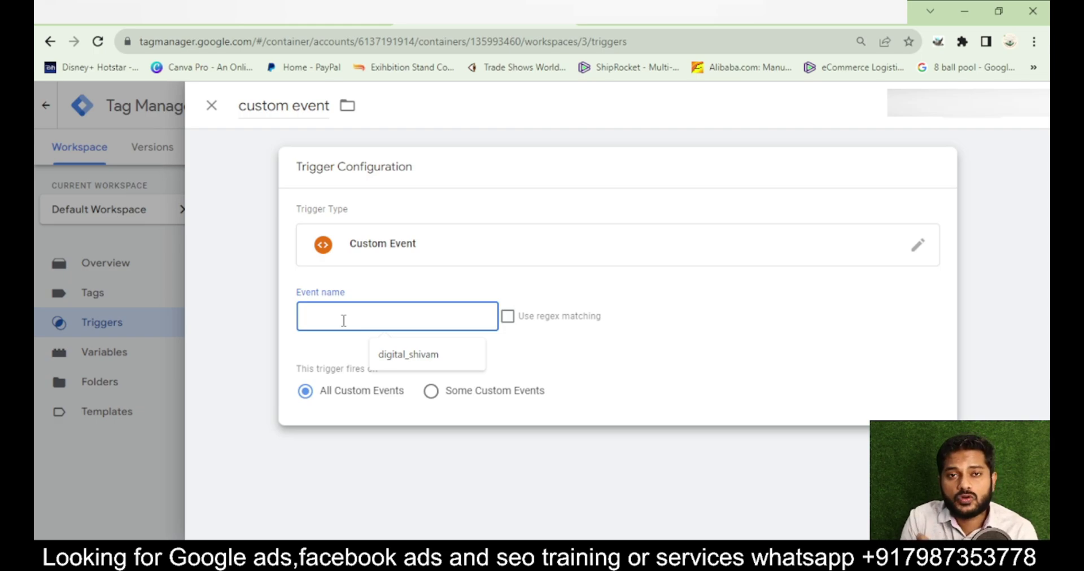
{"action": "left_click", "coordinate": [584, 561]}
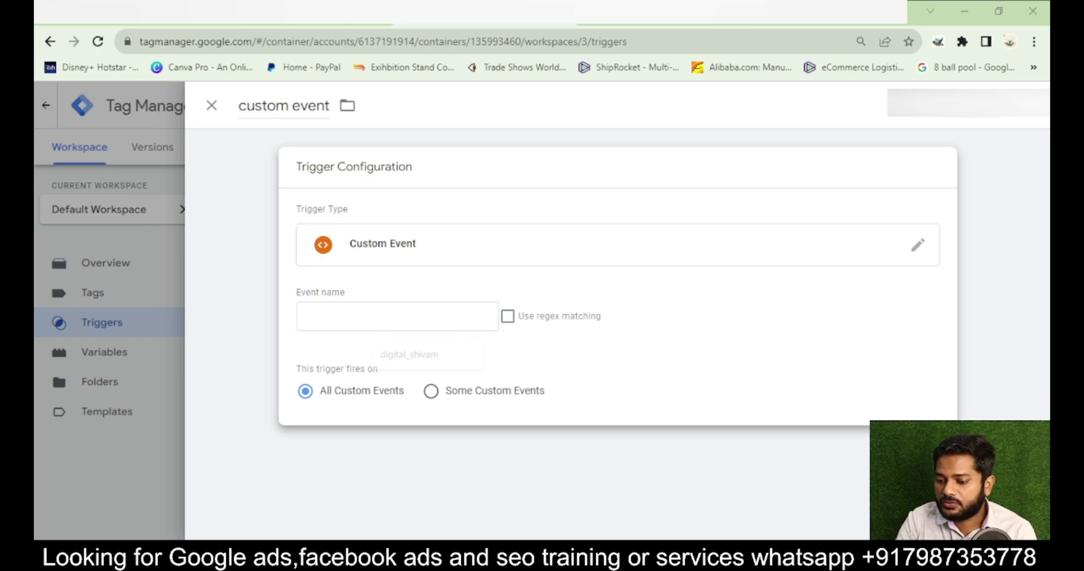
{"action": "scroll", "coordinate": [506, 239], "scroll_direction": "down", "scroll_amount": 2}
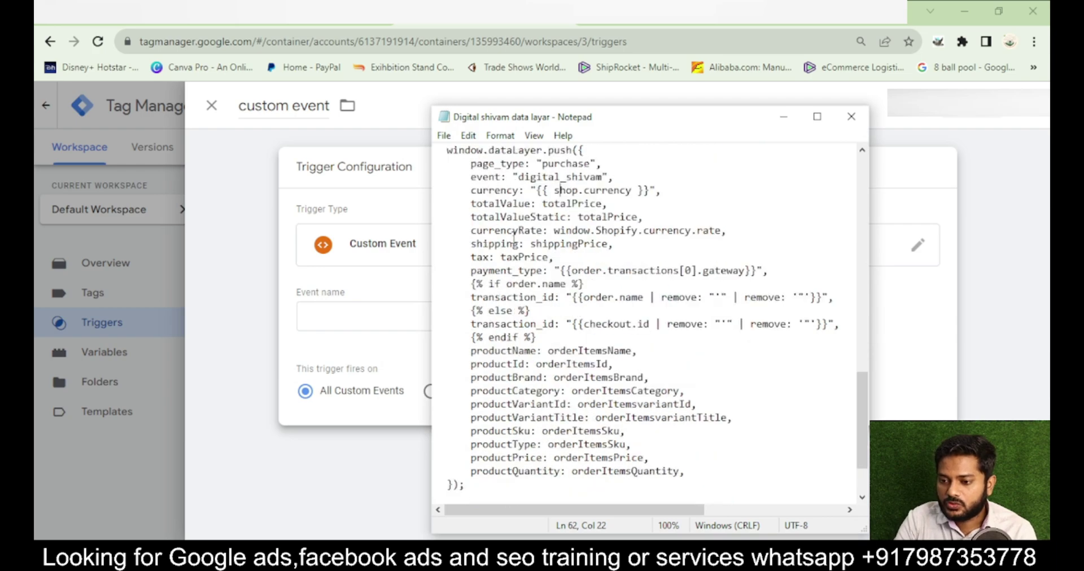
{"action": "left_click_drag", "start_coordinate": [518, 177], "coordinate": [603, 180]}
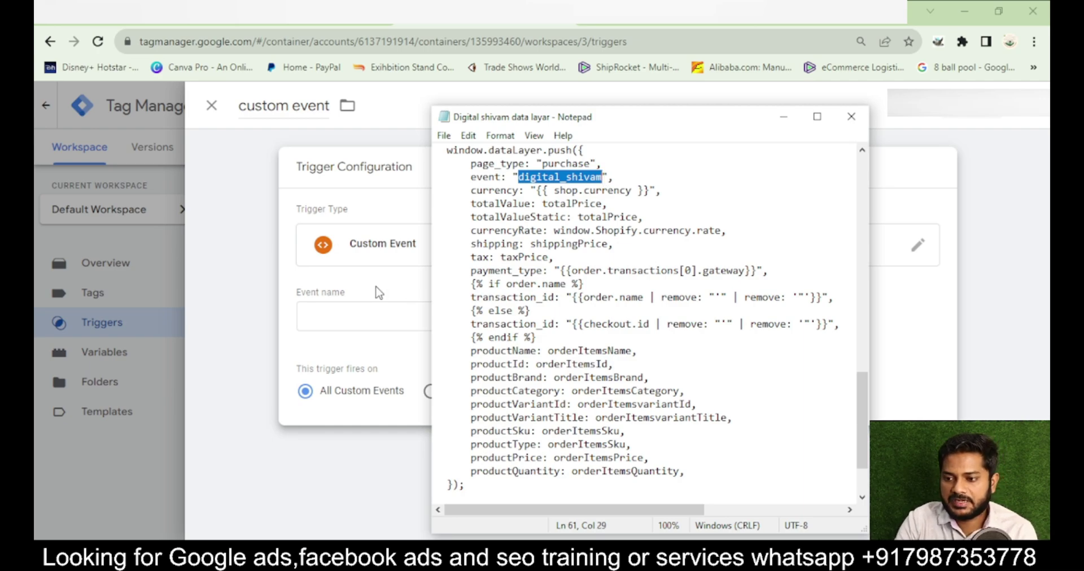
{"action": "left_click", "coordinate": [357, 314]}
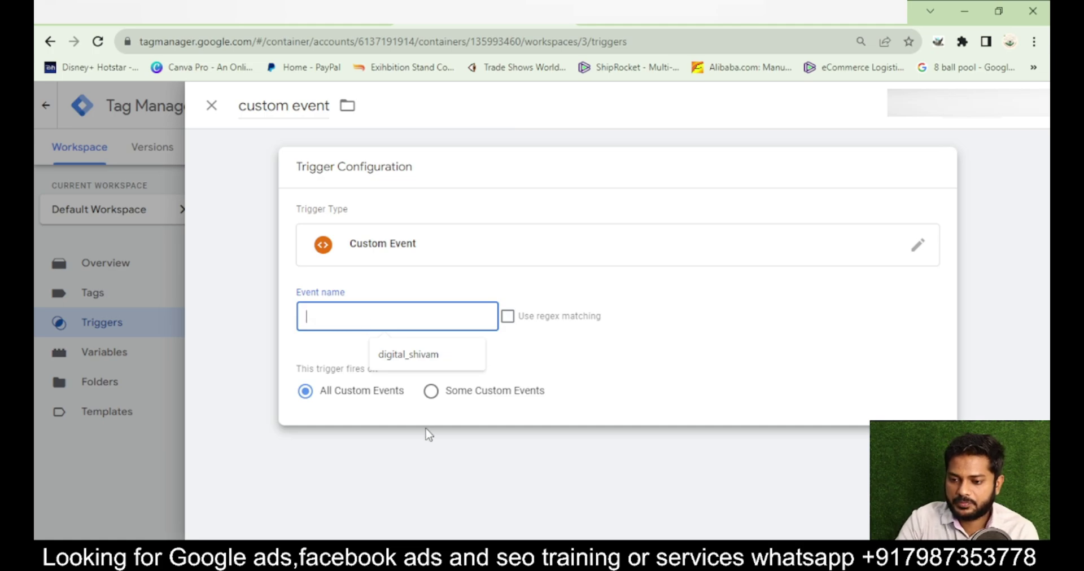
{"action": "left_click", "coordinate": [407, 361]}
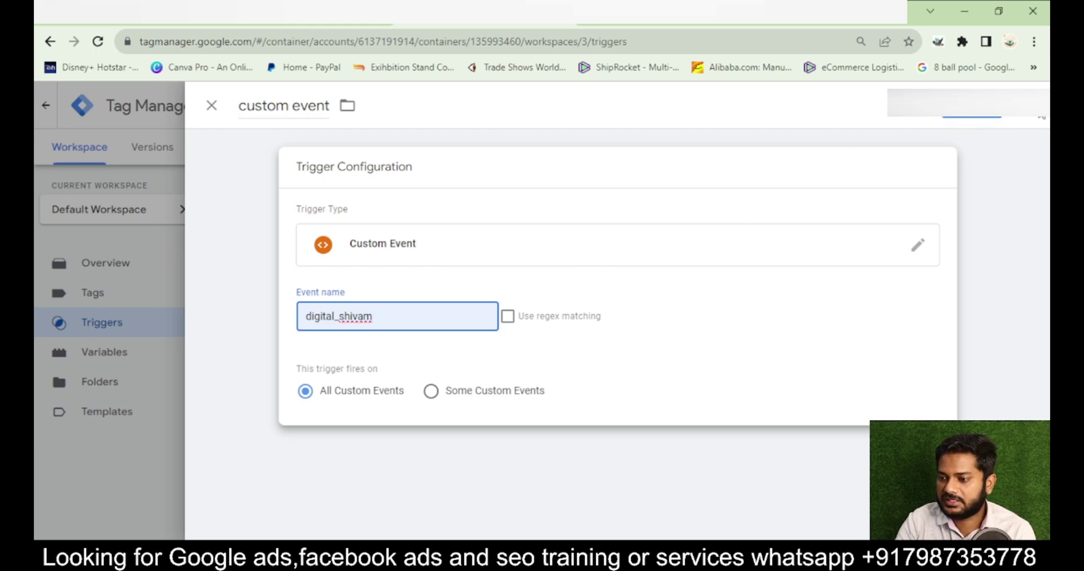
{"action": "left_click", "coordinate": [966, 118]}
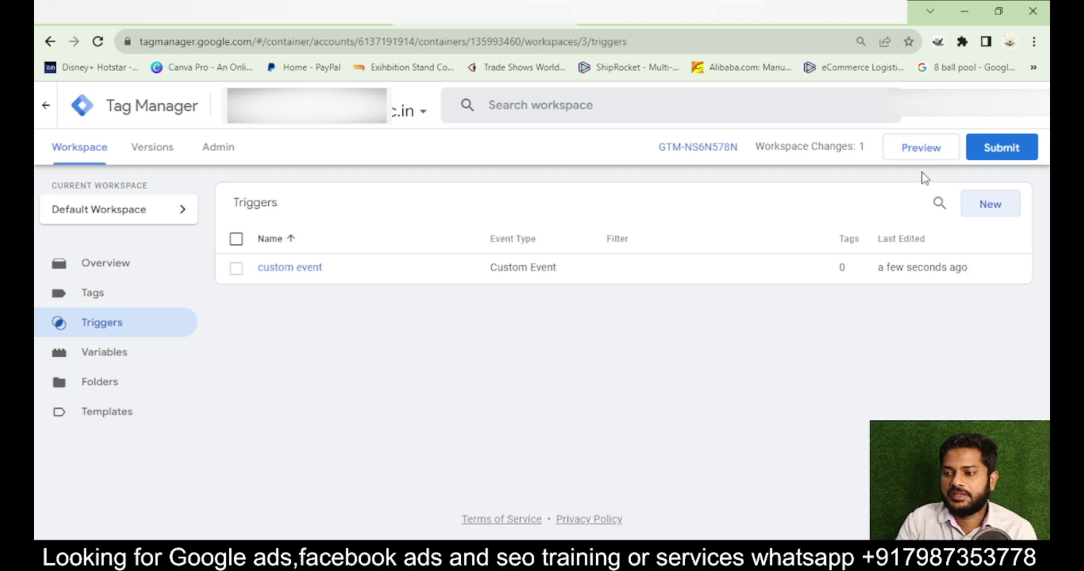
- Preview the container by connecting Tag Assistant to the store's website, and continue to the debug summary
{"action": "left_click", "coordinate": [912, 156]}
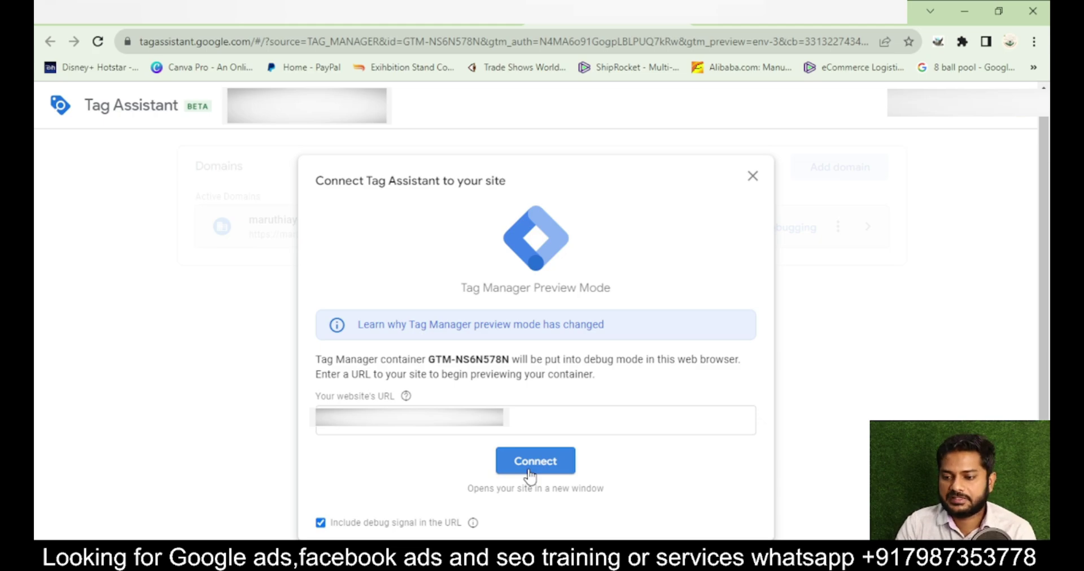
{"action": "left_click", "coordinate": [530, 473]}
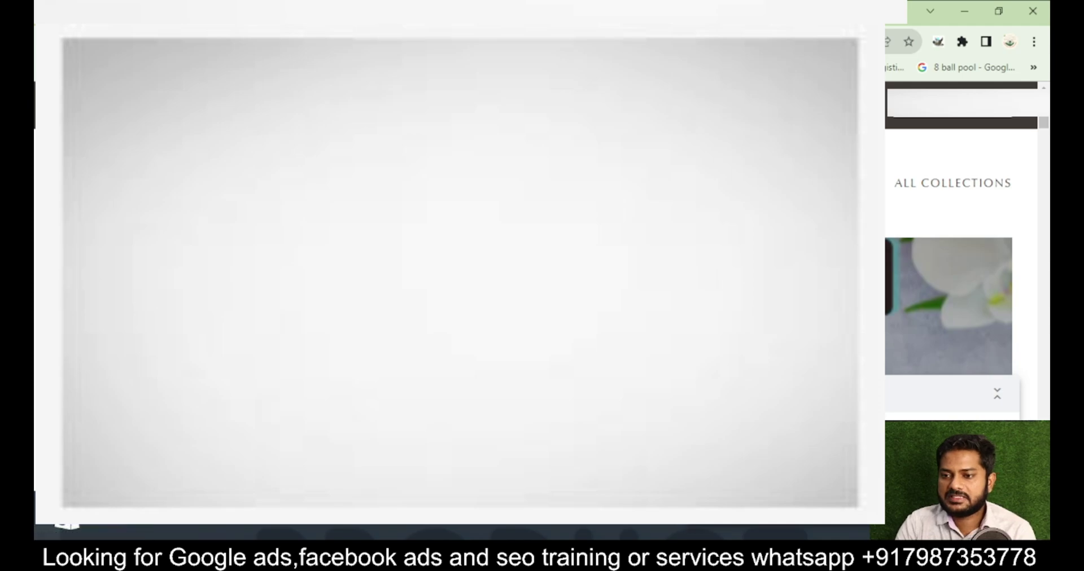
{"action": "left_click", "coordinate": [513, 11]}
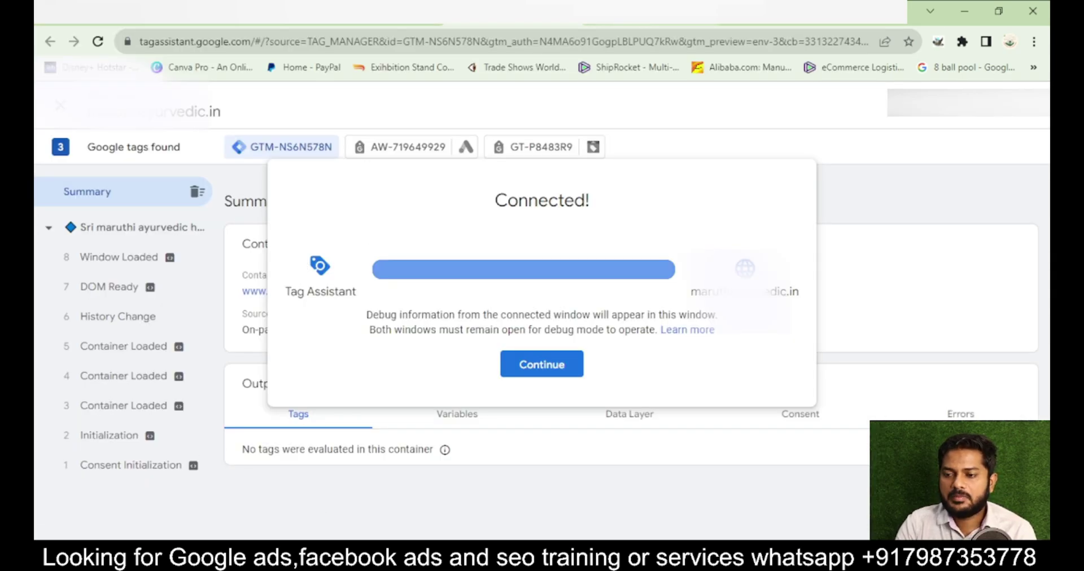
{"action": "left_click", "coordinate": [621, 12]}
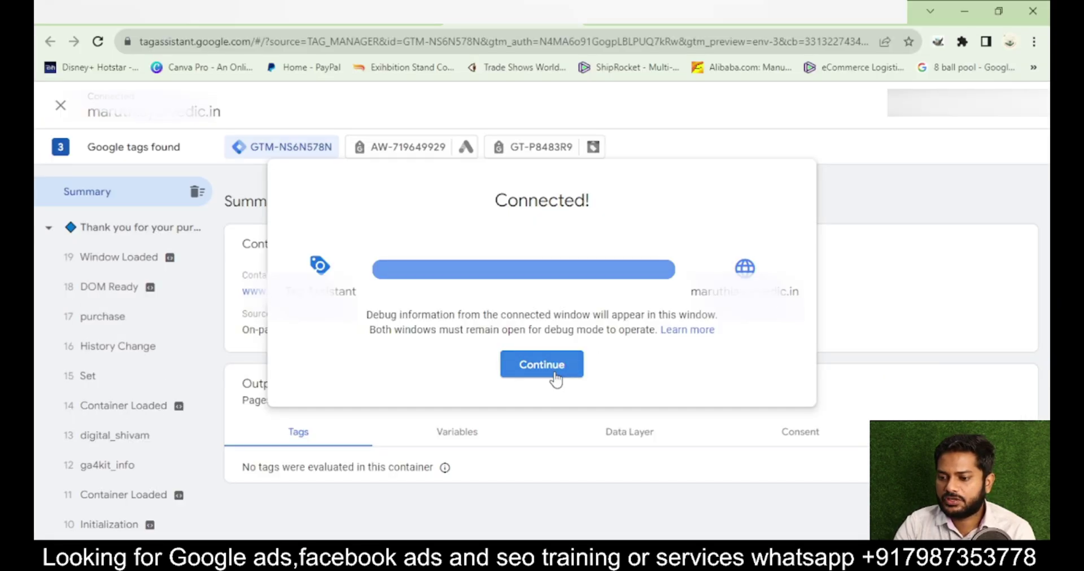
{"action": "left_click", "coordinate": [925, 295]}
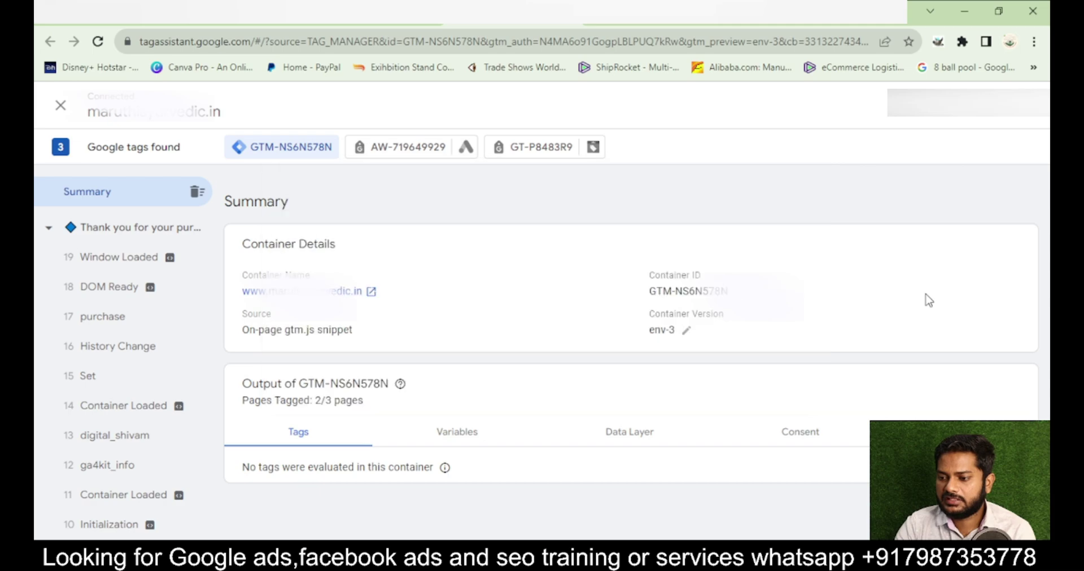
- Examine the full dataLayer.push call of the digital_shivam event on the order's thank-you page in Tag Assistant
{"action": "left_click", "coordinate": [117, 446]}
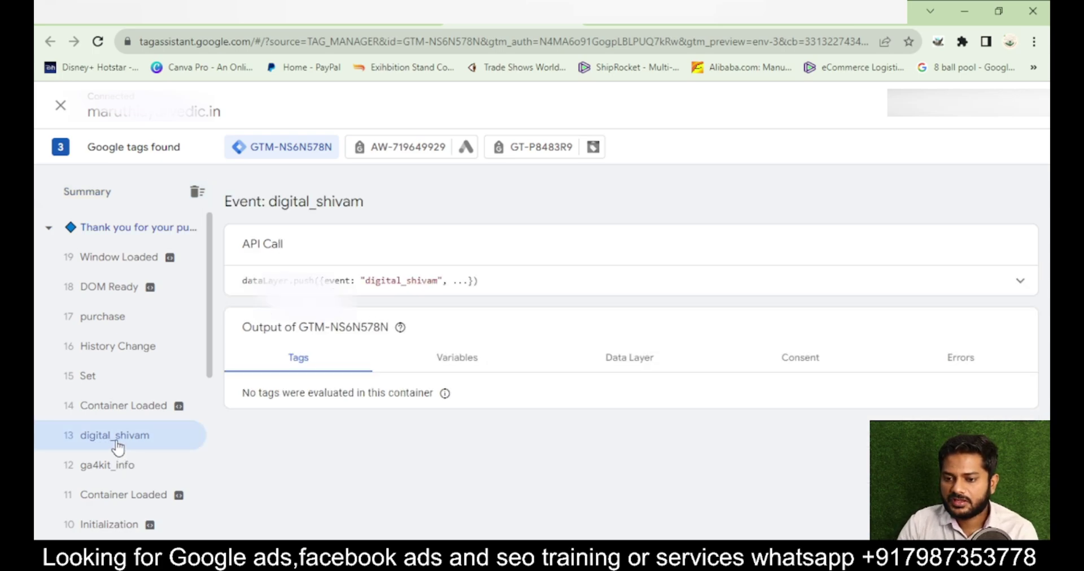
{"action": "left_click", "coordinate": [1020, 283]}
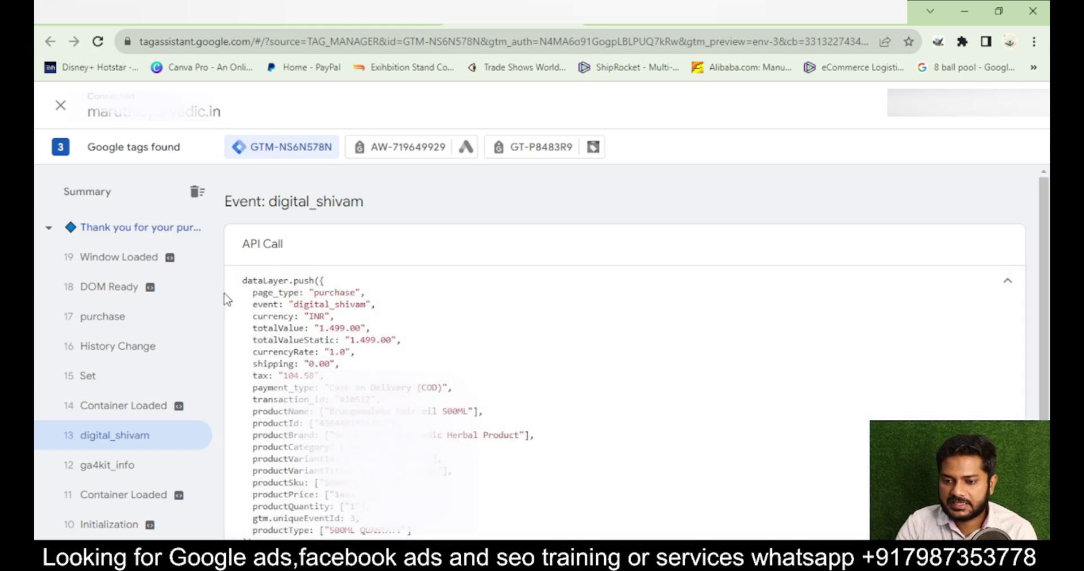
{"action": "scroll", "coordinate": [278, 309], "scroll_direction": "down", "scroll_amount": 1}
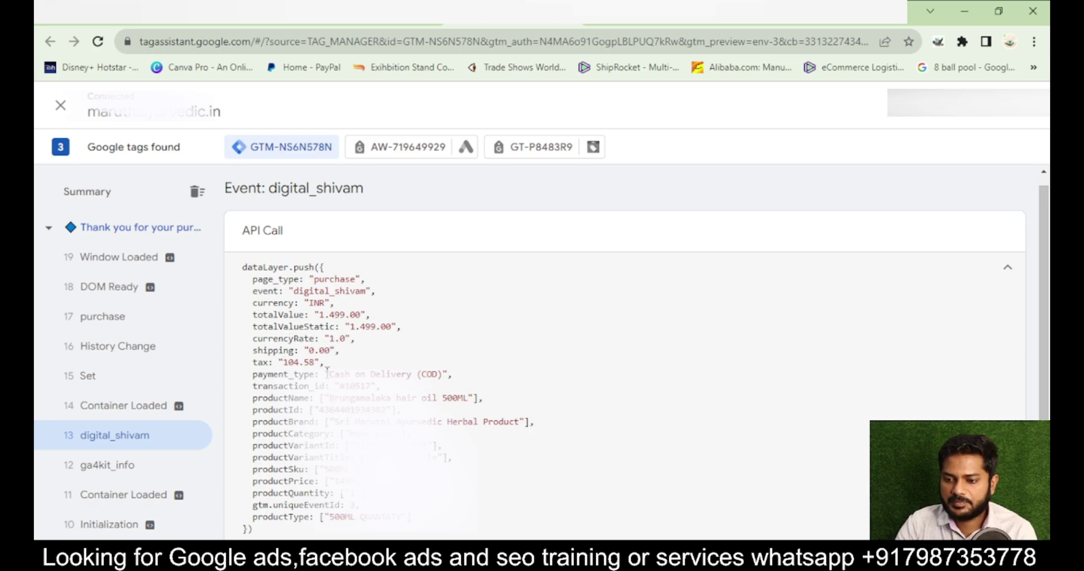
{"action": "scroll", "coordinate": [326, 359], "scroll_direction": "up", "scroll_amount": 1}
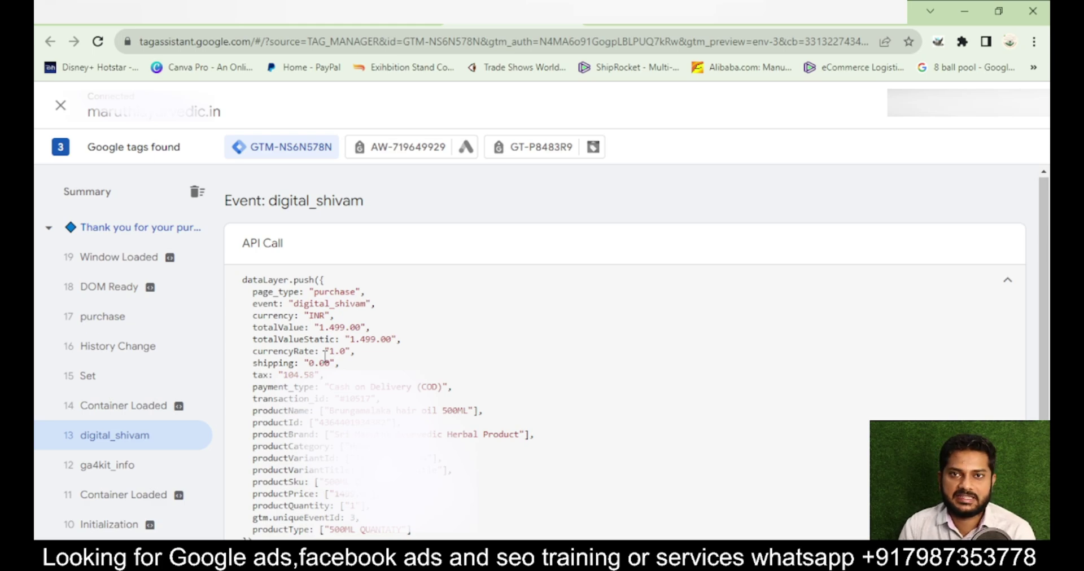
- Switch to Tag Manager and start a new user-defined variable in the container
{"action": "left_click_drag", "start_coordinate": [325, 357], "coordinate": [356, 24]}
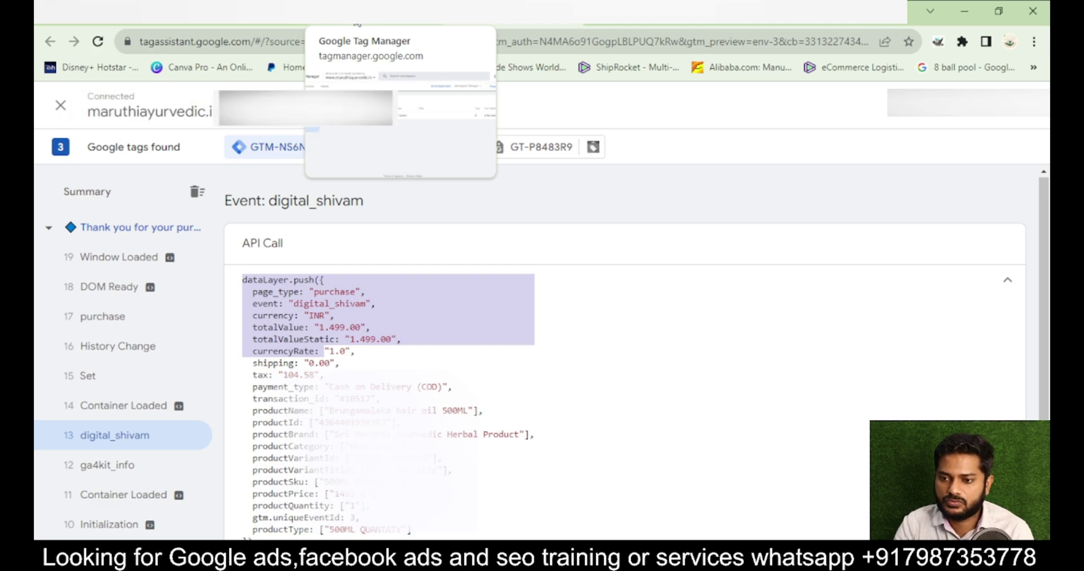
{"action": "left_click", "coordinate": [357, 24]}
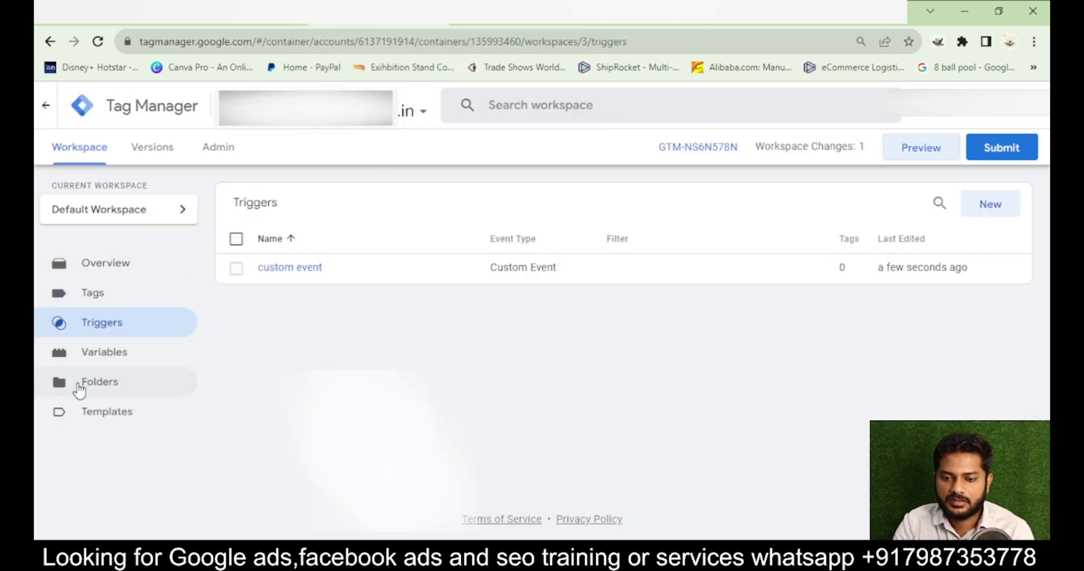
{"action": "left_click", "coordinate": [99, 358]}
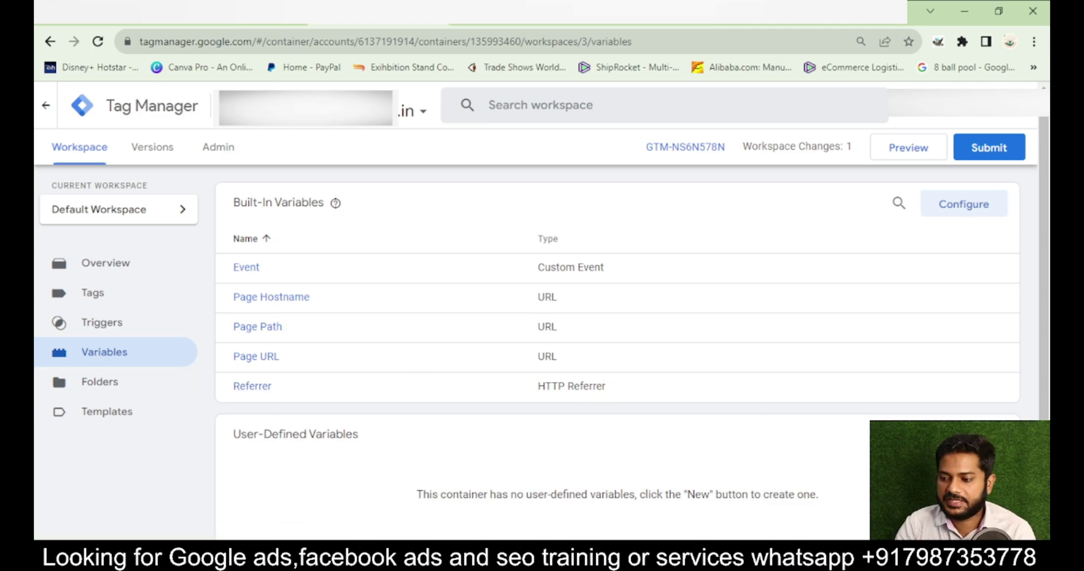
{"action": "left_click", "coordinate": [985, 434]}
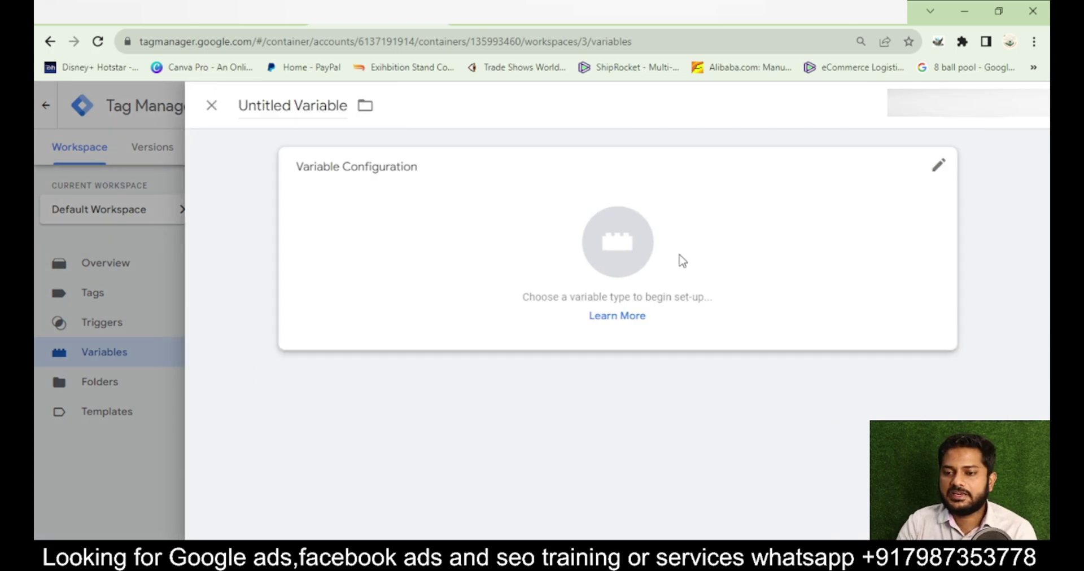
- Name the new variable Div-totalValue, copying the totalValue key from the digital_shivam event in Tag Assistant
{"action": "double_click", "coordinate": [307, 106]}
{"action": "key", "text": "ctrl+a"}
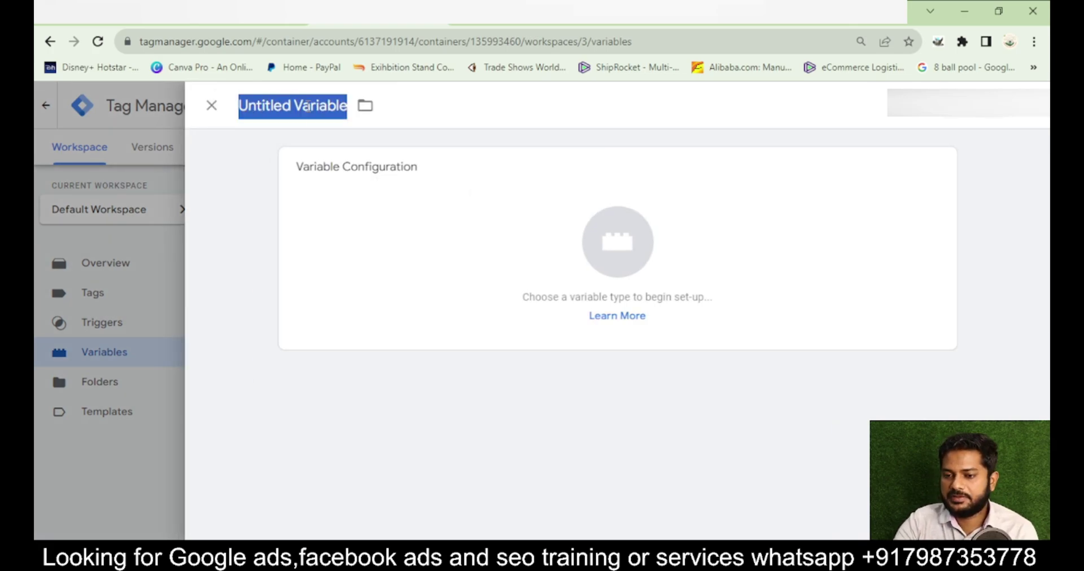
{"action": "key", "text": "BackSpace"}
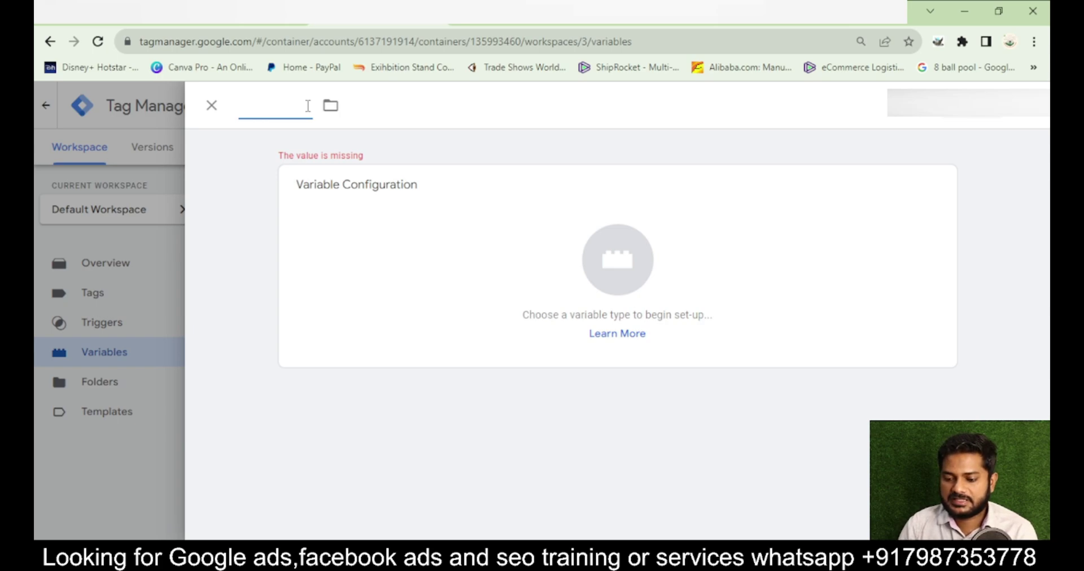
{"action": "type", "text": "T"}
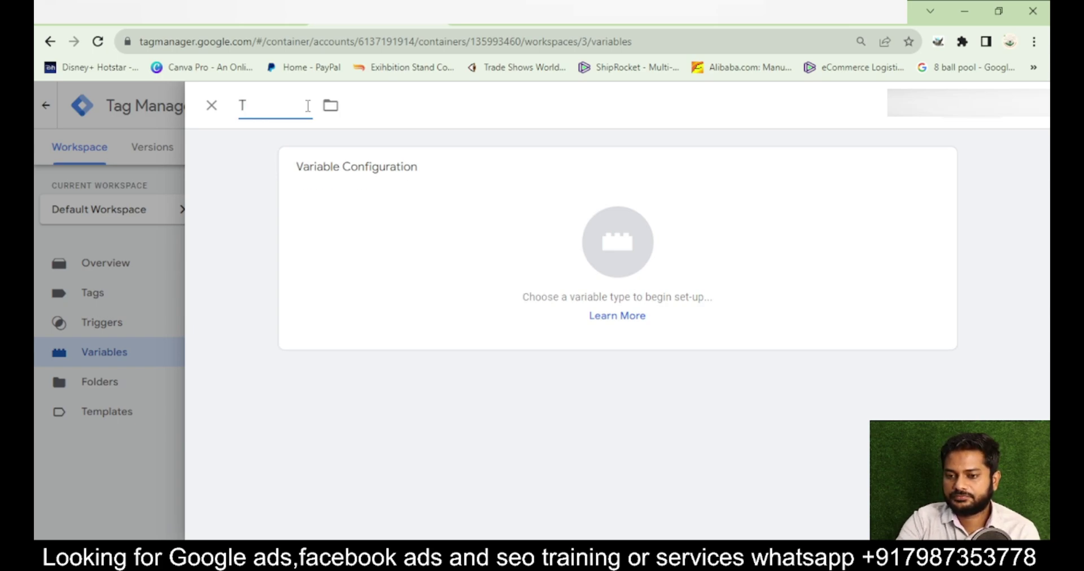
{"action": "key", "text": "BackSpace"}
{"action": "type", "text": "Dic"}
{"action": "key", "text": "BackSpace"}
{"action": "type", "text": "v-"}
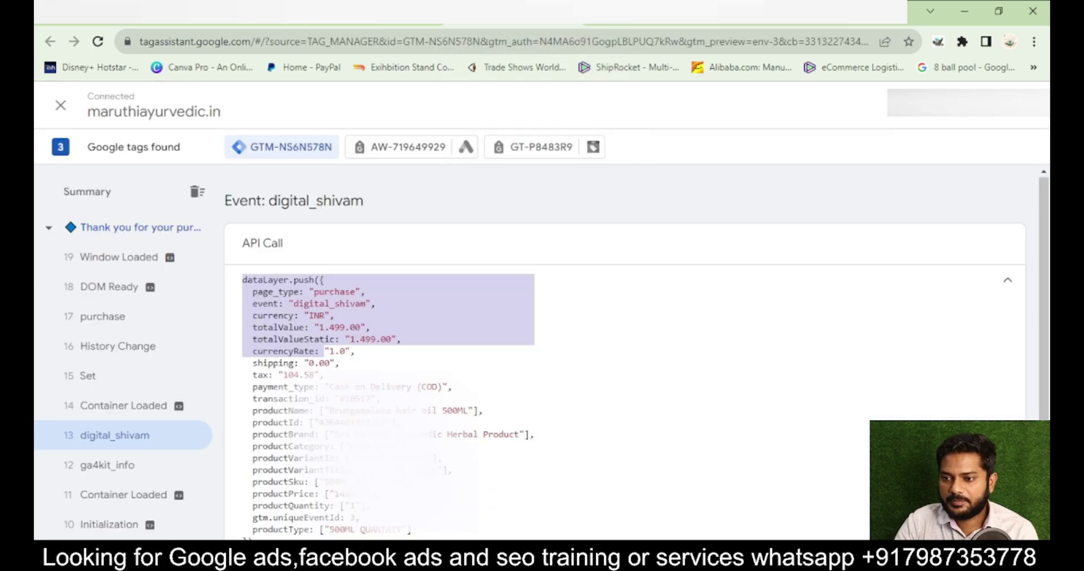
{"action": "left_click_drag", "start_coordinate": [251, 328], "coordinate": [304, 330]}
{"action": "key", "text": "ctrl+c"}
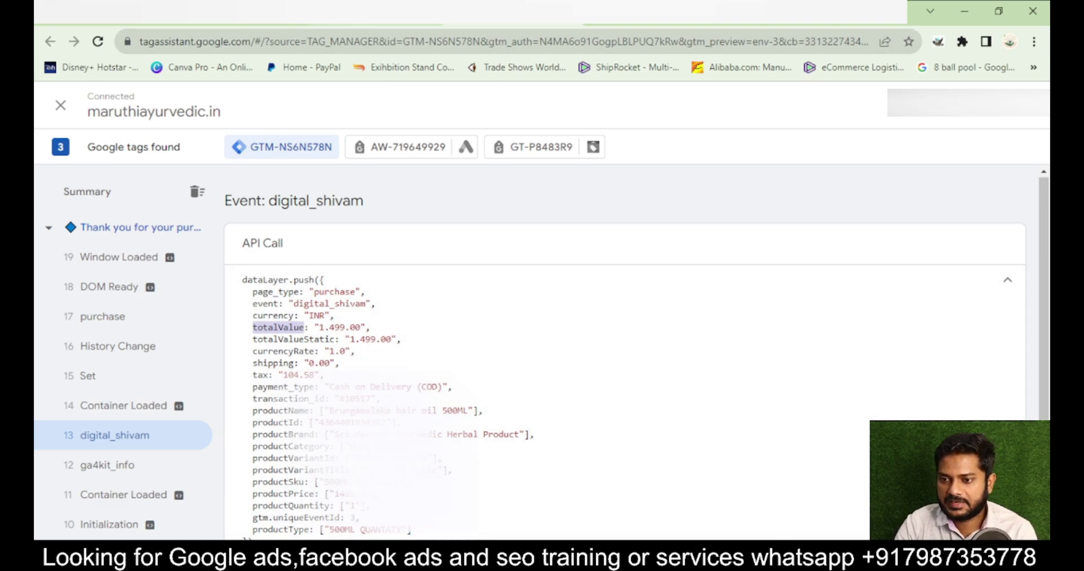
{"action": "key", "text": "ctrl+shift+Tab"}
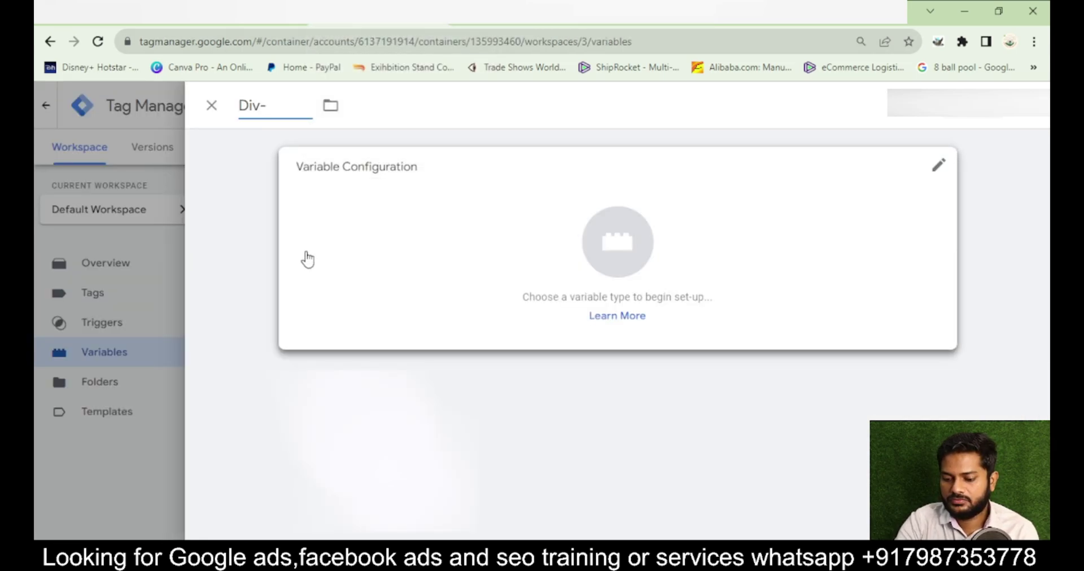
{"action": "key", "text": "ctrl+v"}
- Set the variable's type to Data Layer Variable with the data layer variable name totalValue, and save it
{"action": "left_click", "coordinate": [576, 268]}
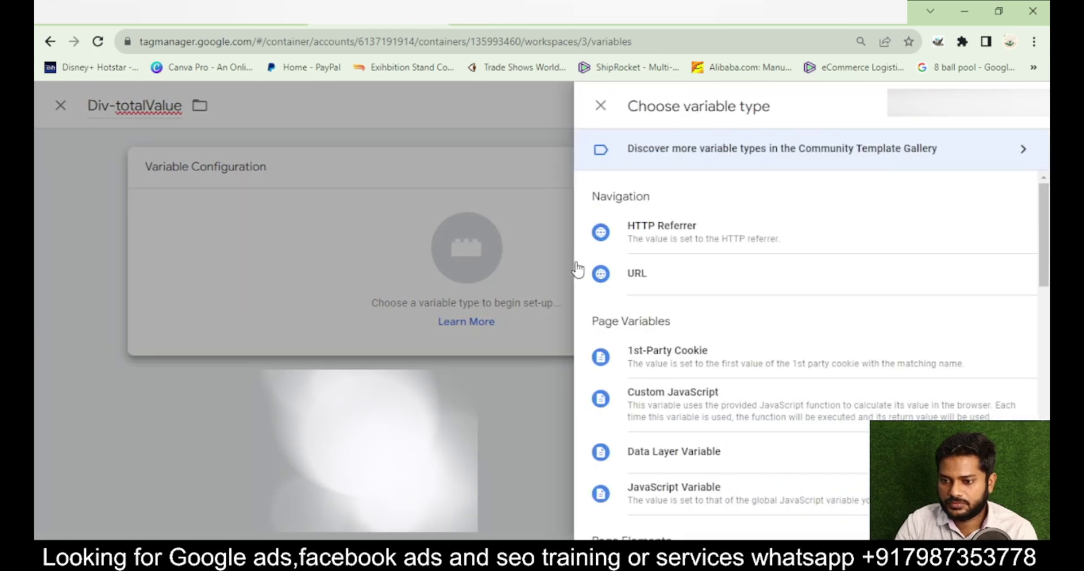
{"action": "left_click", "coordinate": [631, 464]}
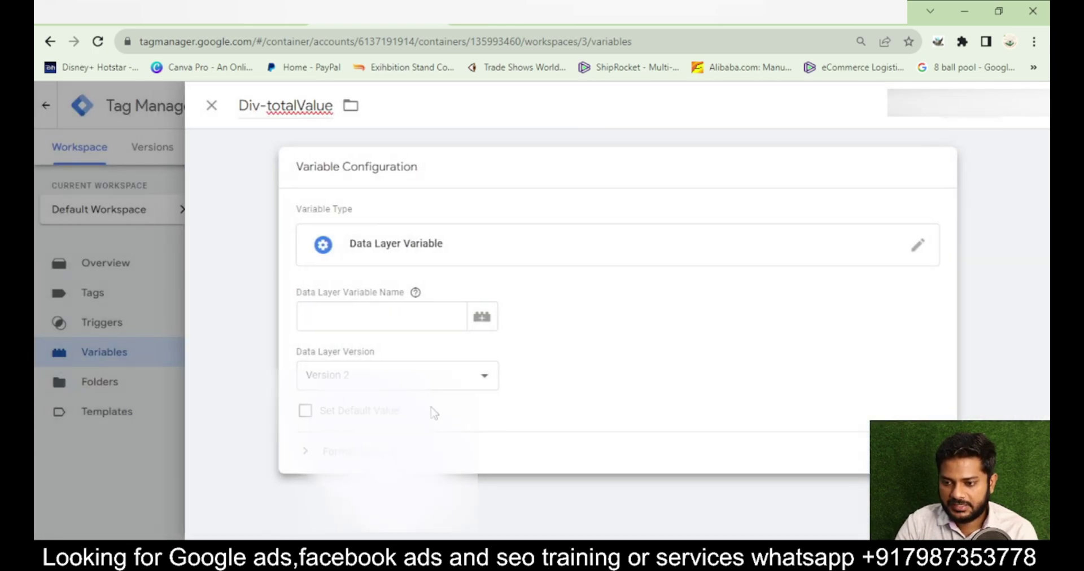
{"action": "left_click", "coordinate": [416, 305]}
{"action": "key", "text": "ctrl+v"}
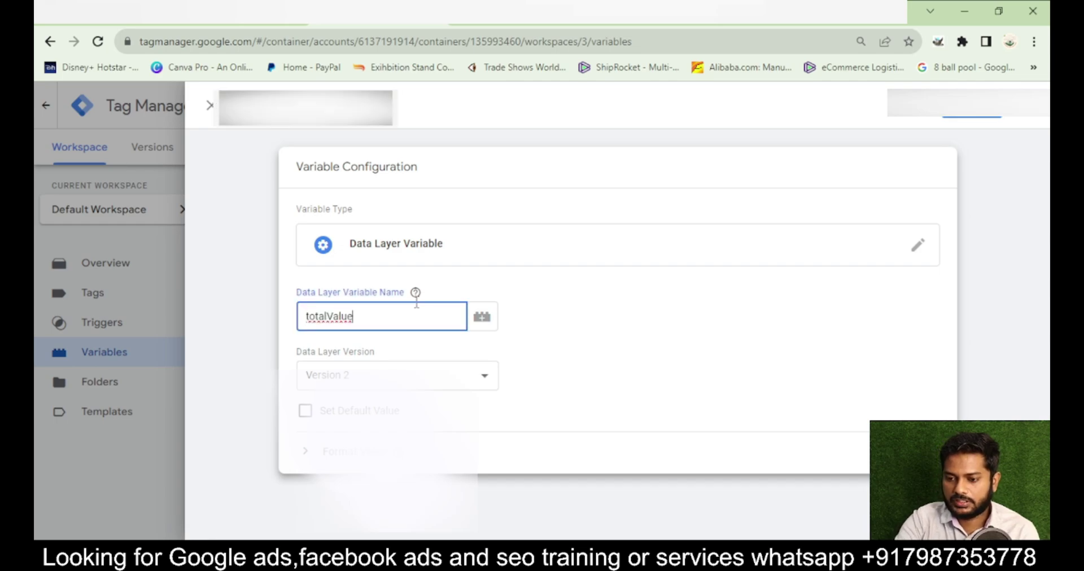
{"action": "left_click", "coordinate": [971, 107]}
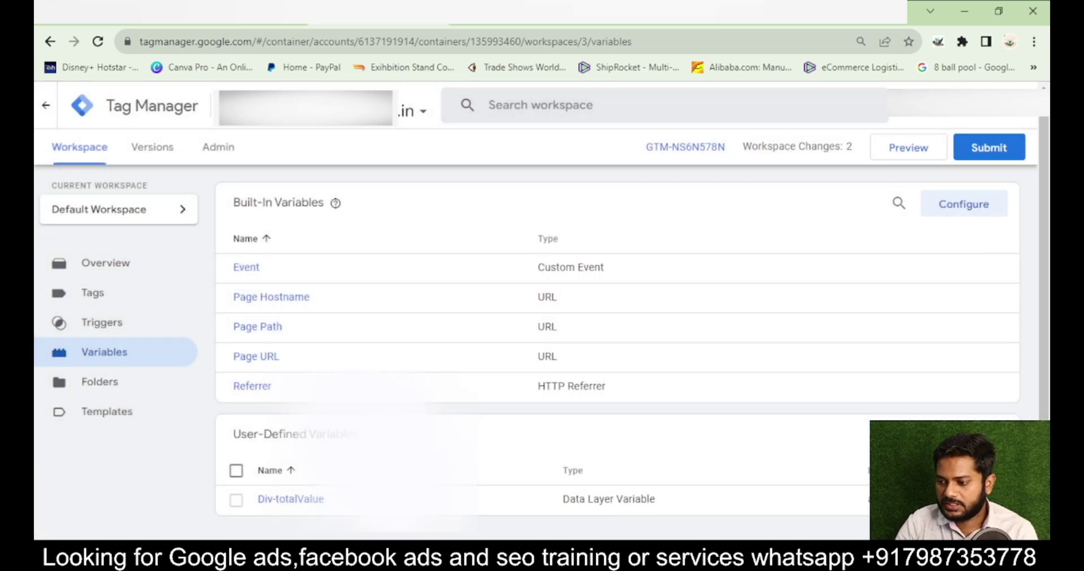
- Start a second user-defined variable and replace its default name with the prefix Div-
{"action": "left_click", "coordinate": [996, 434]}
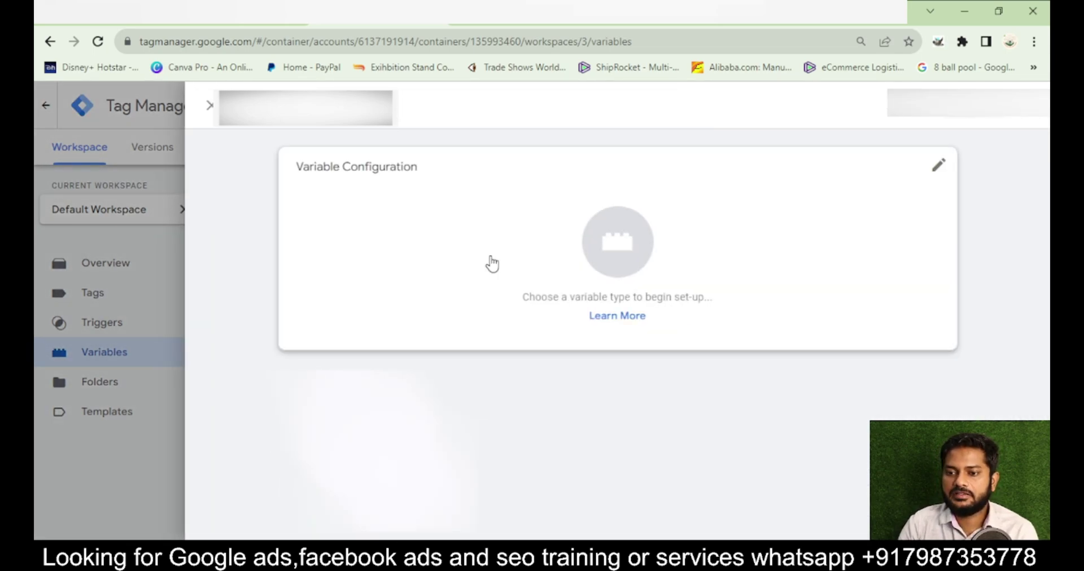
{"action": "left_click", "coordinate": [343, 117]}
{"action": "key", "text": "ctrl+a"}
{"action": "key", "text": "BackSpace"}
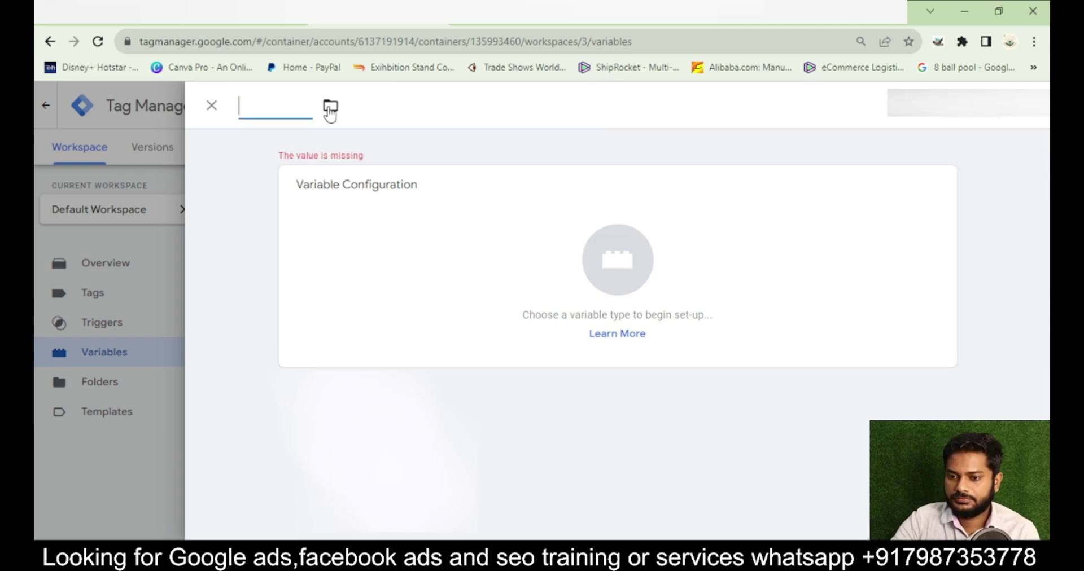
{"action": "type", "text": "Di"}
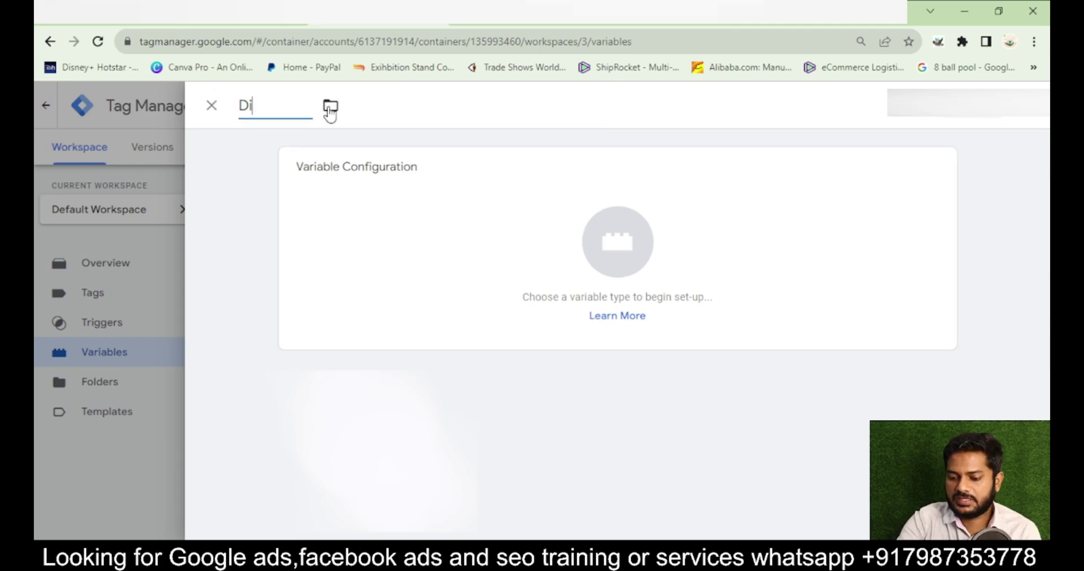
{"action": "type", "text": "v-"}
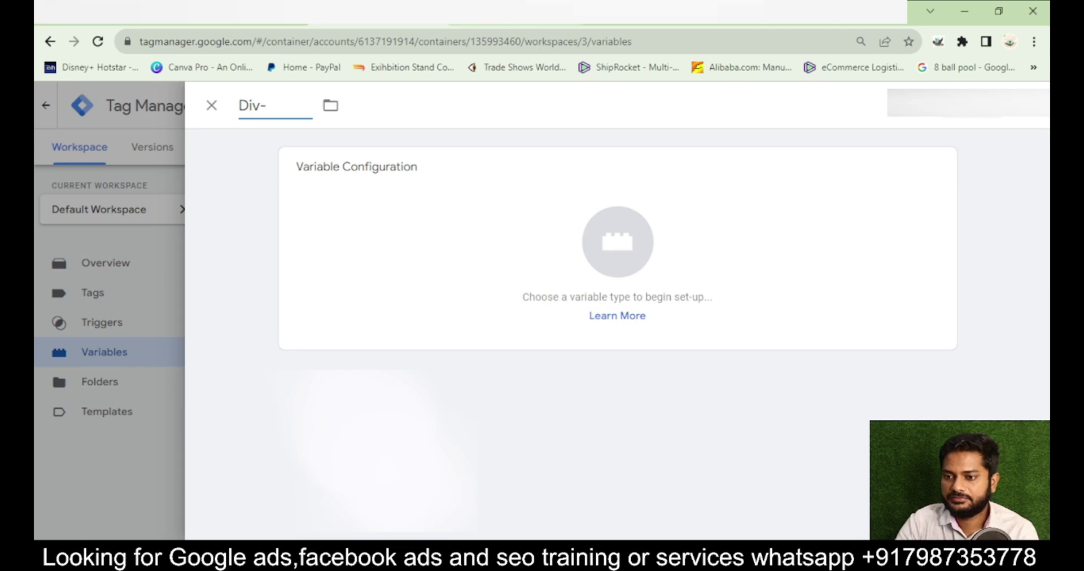
- Copy the transaction_id key from the digital_shivam event in Tag Assistant and complete the variable's name as Div-transaction_id
{"action": "left_click", "coordinate": [508, 12]}
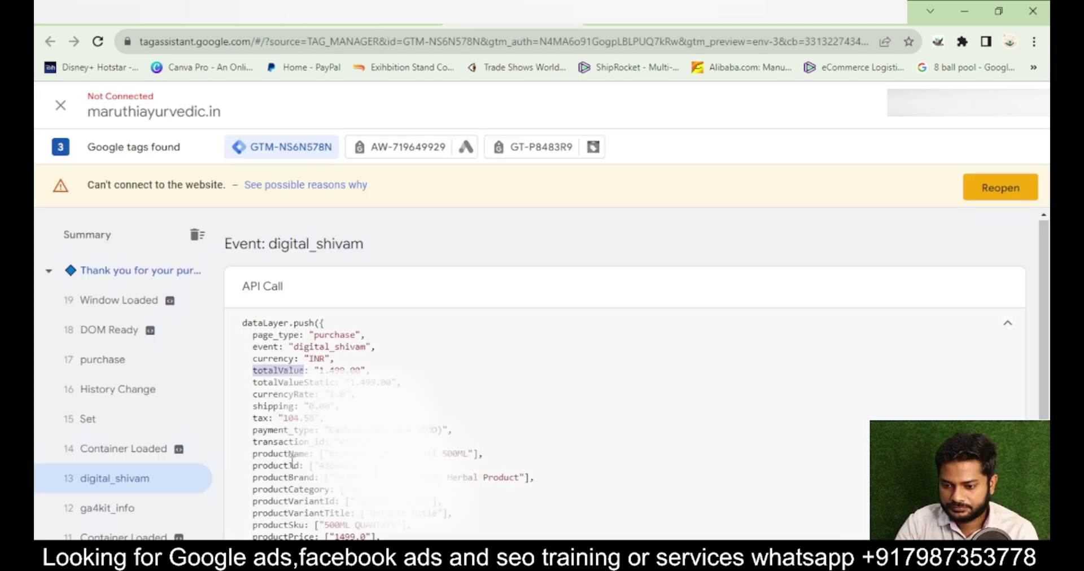
{"action": "left_click_drag", "start_coordinate": [252, 445], "coordinate": [326, 442]}
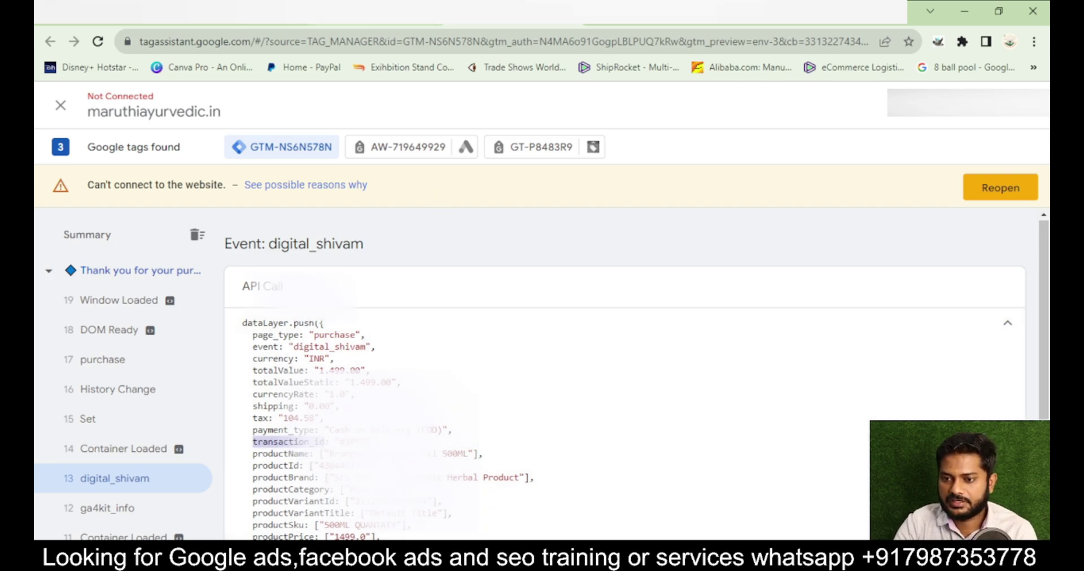
{"action": "key", "text": "alt+Tab"}
{"action": "left_click", "coordinate": [420, 257]}
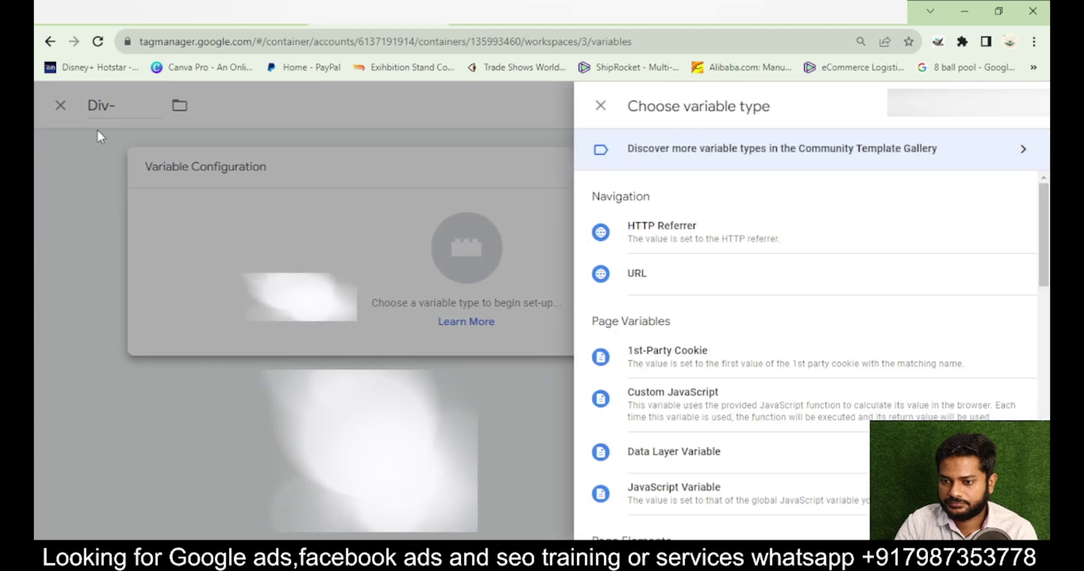
{"action": "left_click", "coordinate": [114, 110]}
{"action": "left_click", "coordinate": [286, 107]}
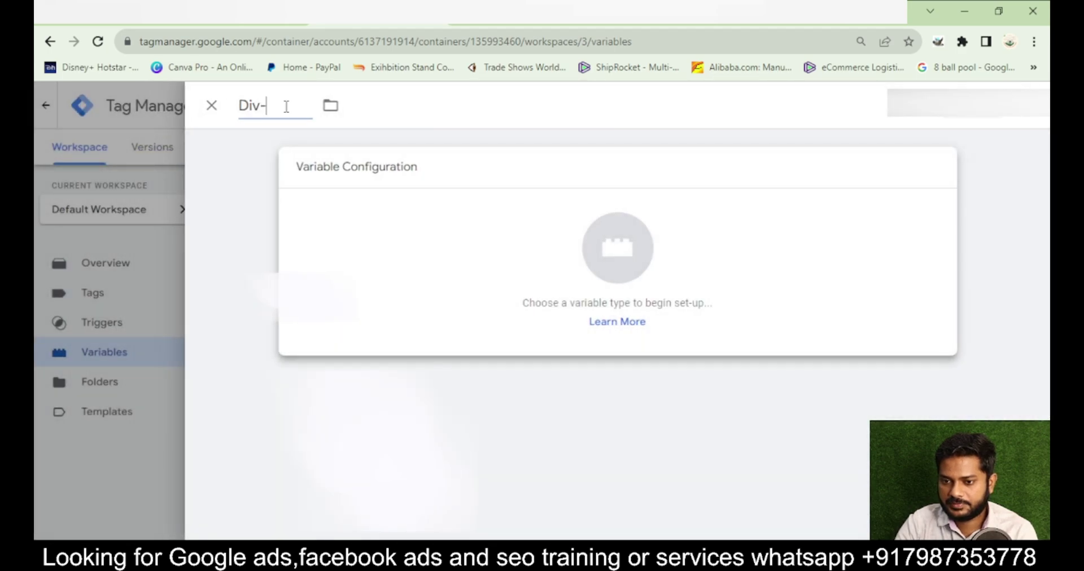
{"action": "type", "text": "transaction_id"}
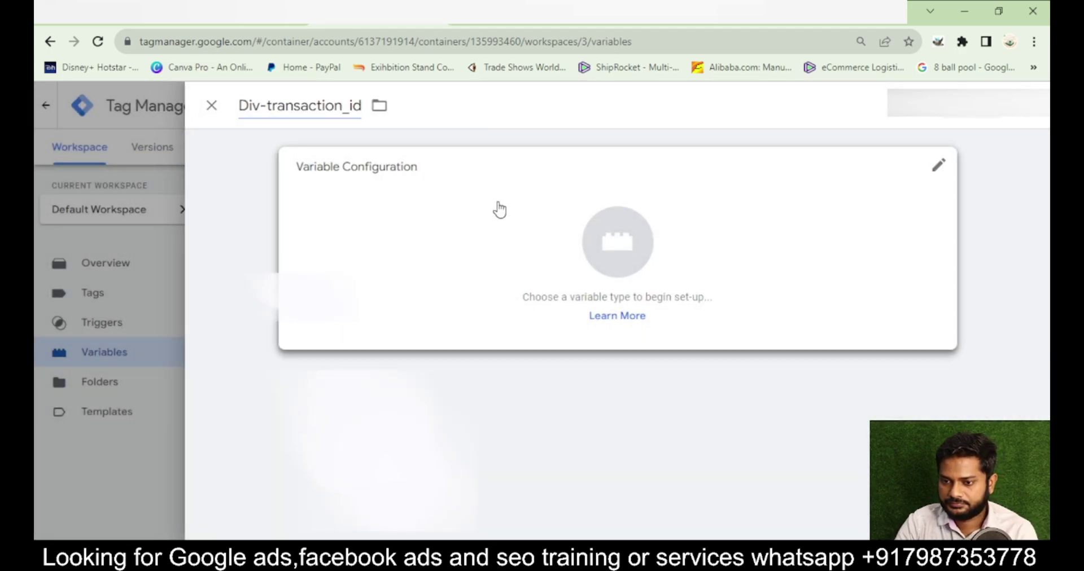
- Make the variable a Data Layer Variable with the data layer variable name transaction_id, and save it
{"action": "left_click", "coordinate": [498, 208]}
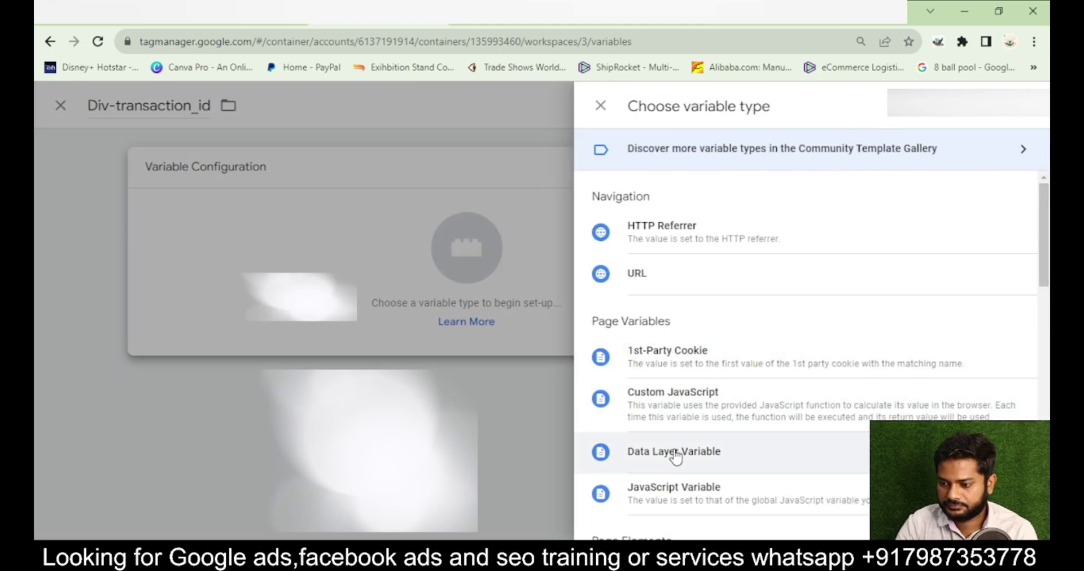
{"action": "left_click", "coordinate": [673, 451]}
{"action": "left_click", "coordinate": [384, 320]}
{"action": "type", "text": "transaction_id"}
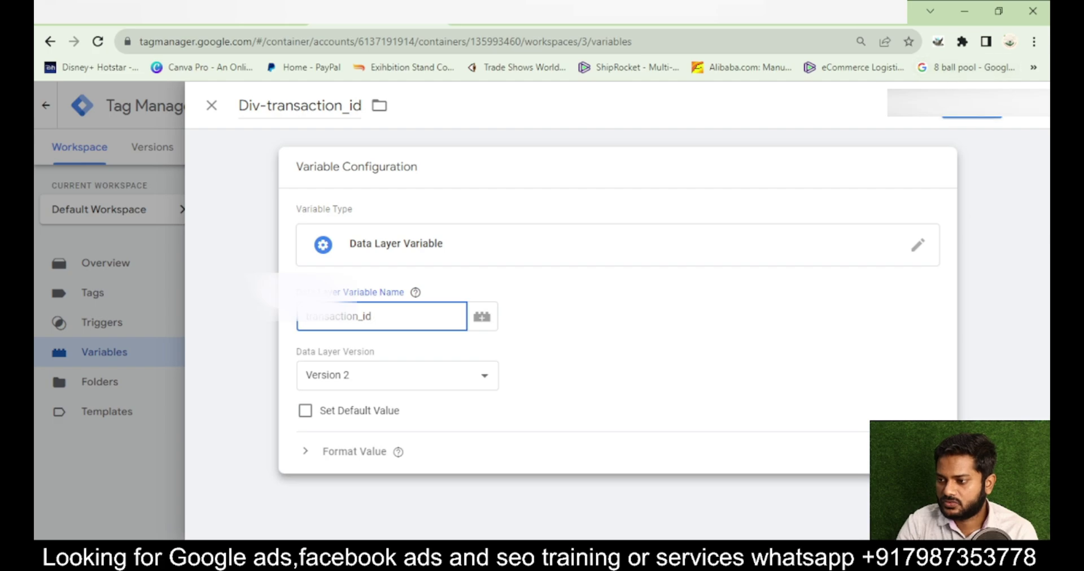
{"action": "left_click", "coordinate": [971, 104]}
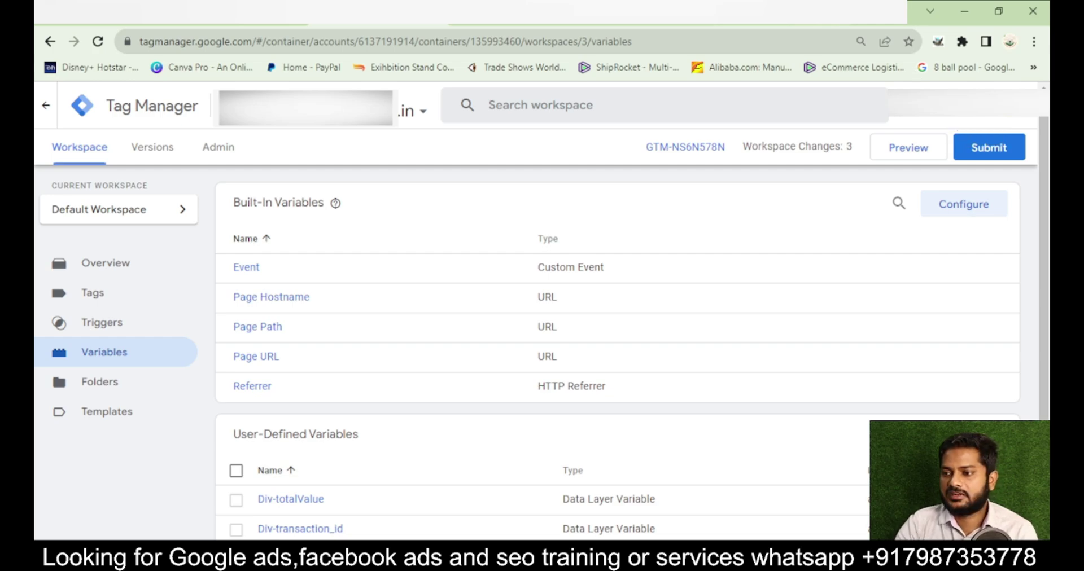
- Switch to Google Ads and start a new conversion action of the Website kind from the Conversions page
{"action": "left_click", "coordinate": [773, 13]}
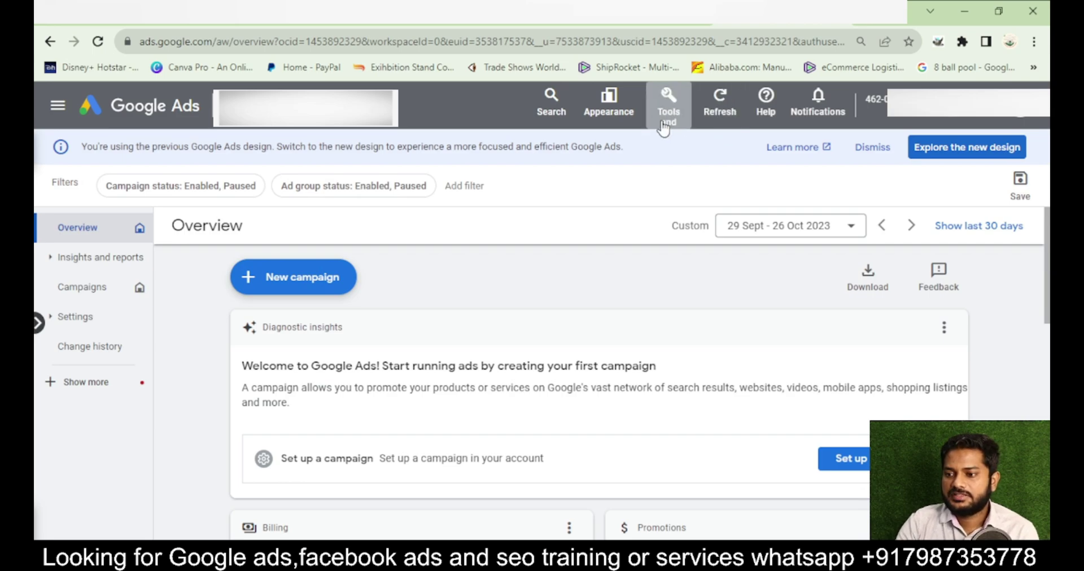
{"action": "left_click", "coordinate": [664, 127]}
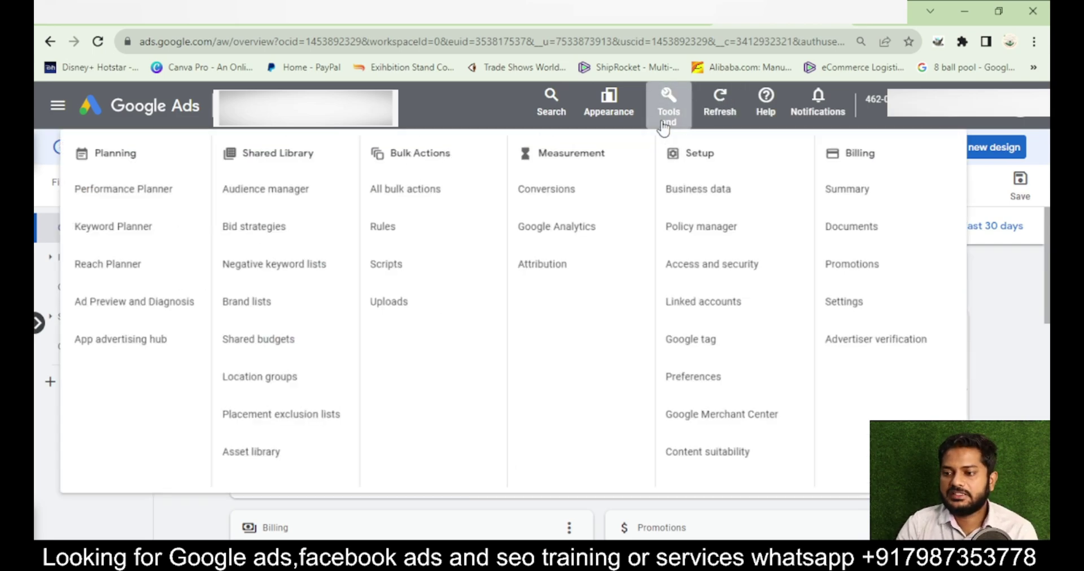
{"action": "left_click", "coordinate": [582, 189]}
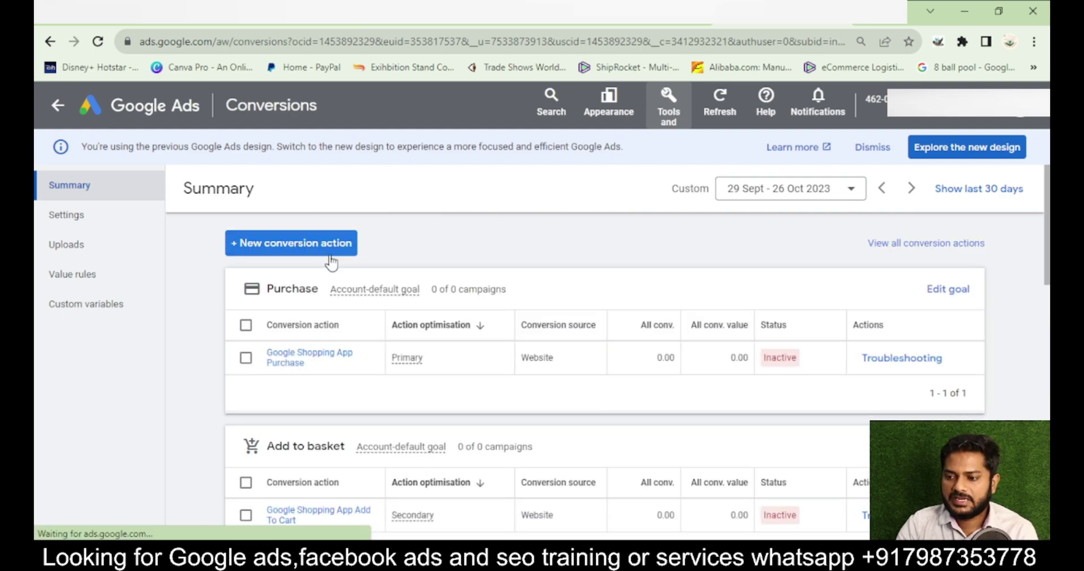
{"action": "left_click", "coordinate": [303, 248]}
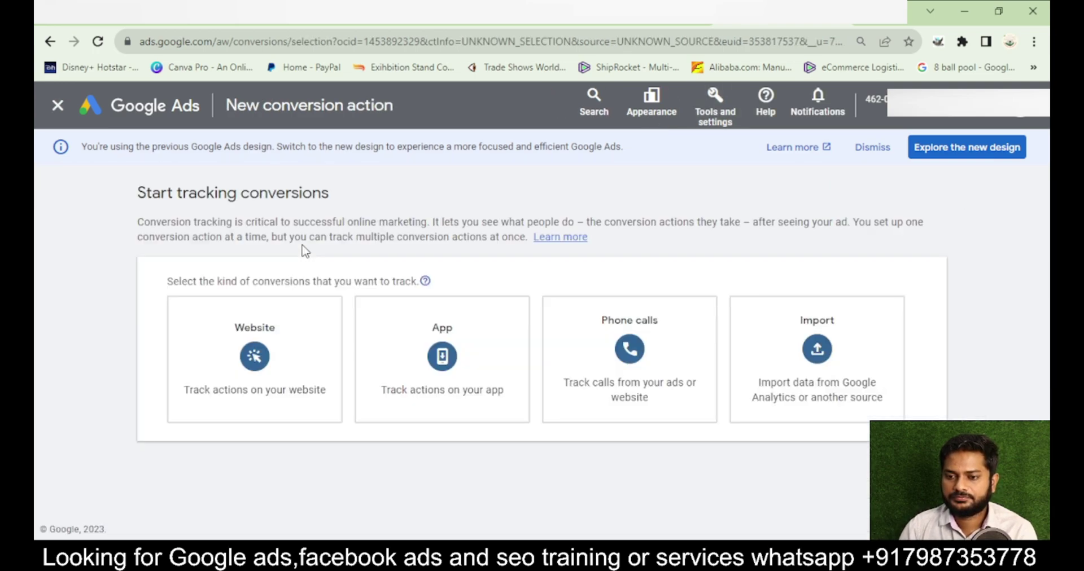
{"action": "left_click", "coordinate": [282, 333]}
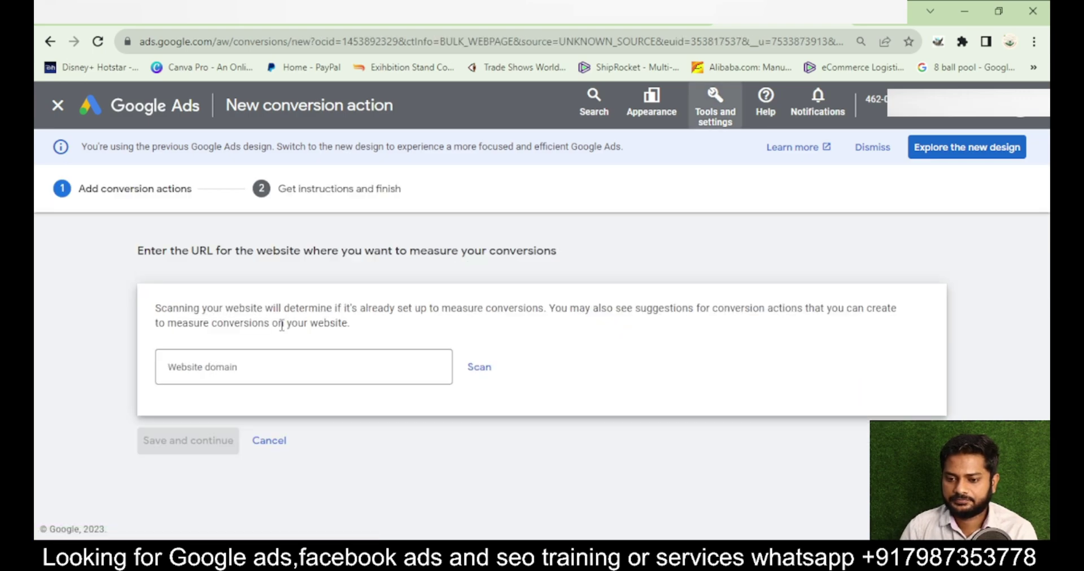
- Scan the store's website domain and start adding a conversion action manually using code
{"action": "left_click", "coordinate": [283, 365]}
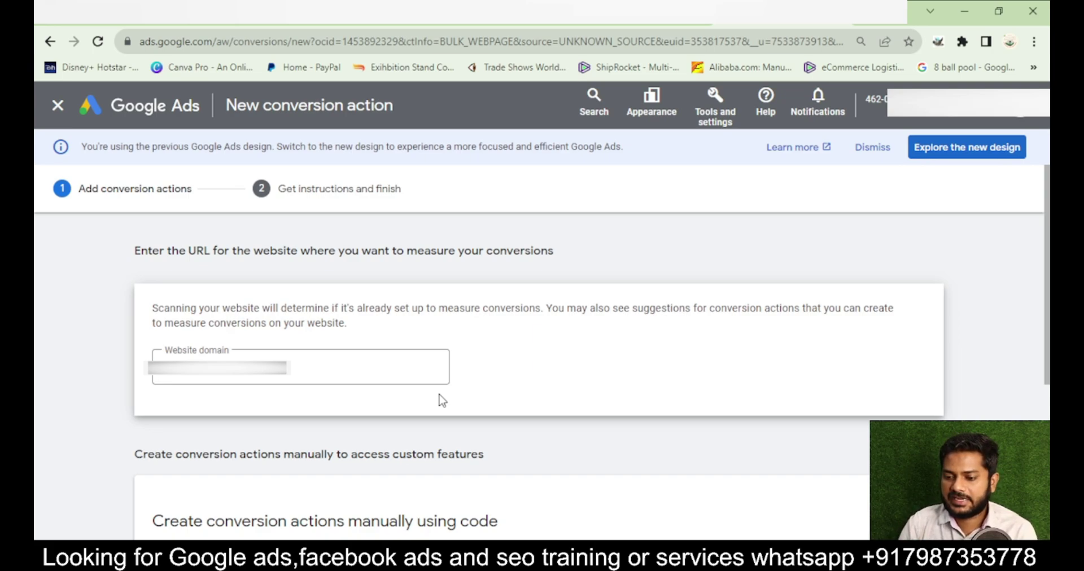
{"action": "scroll", "coordinate": [447, 425], "scroll_direction": "down", "scroll_amount": 5}
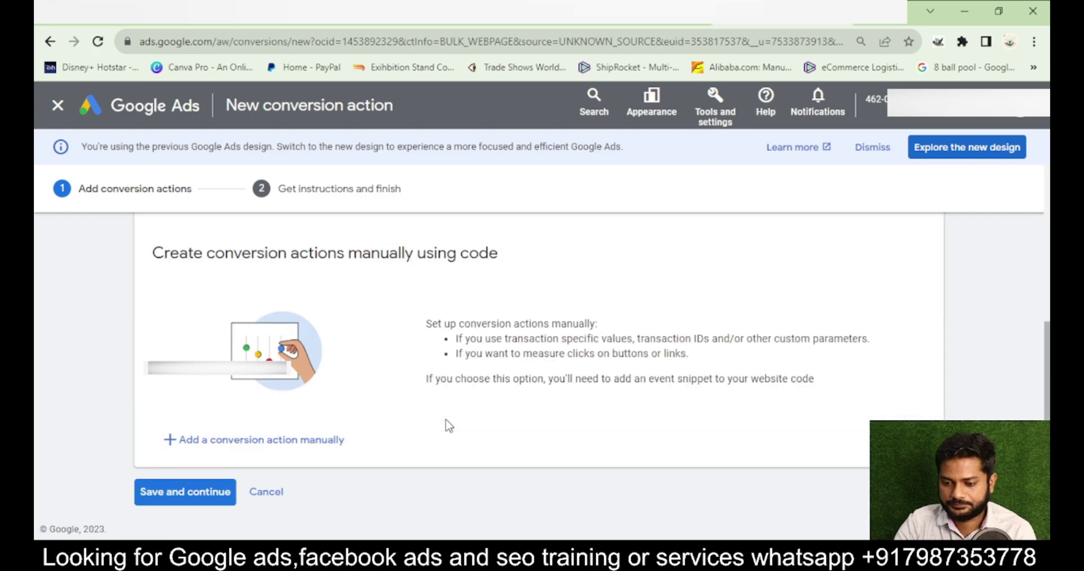
{"action": "left_click", "coordinate": [284, 453]}
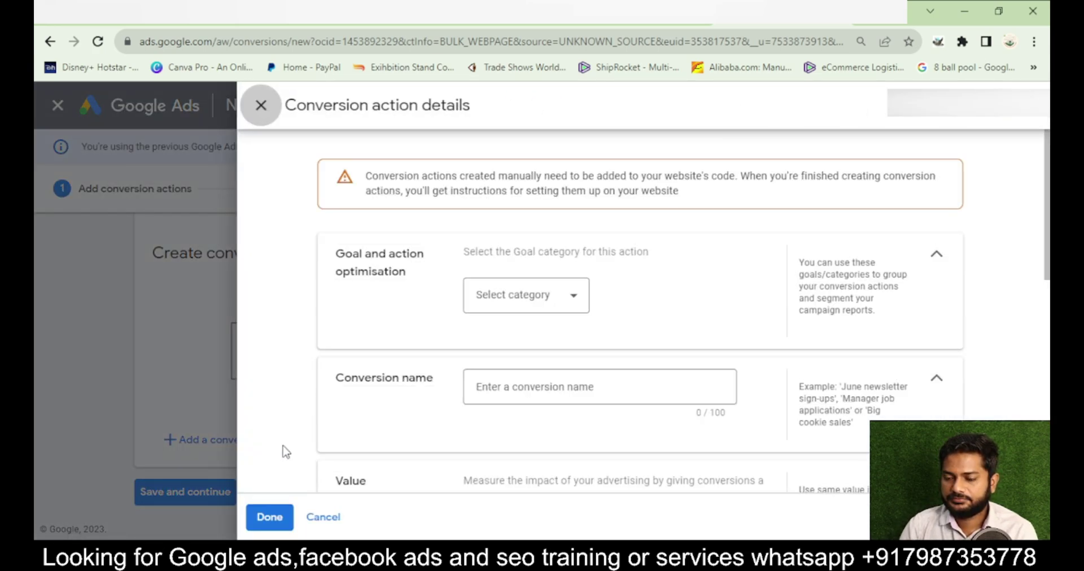
- Set the conversion action's goal category to Purchase and name the conversion Purchase
{"action": "left_click", "coordinate": [531, 300]}
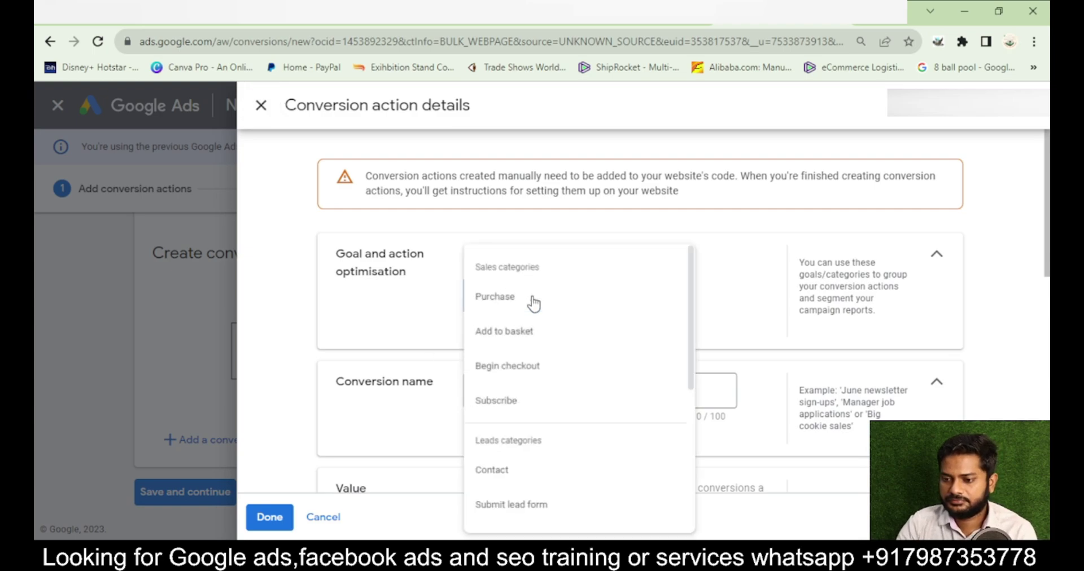
{"action": "left_click", "coordinate": [511, 301]}
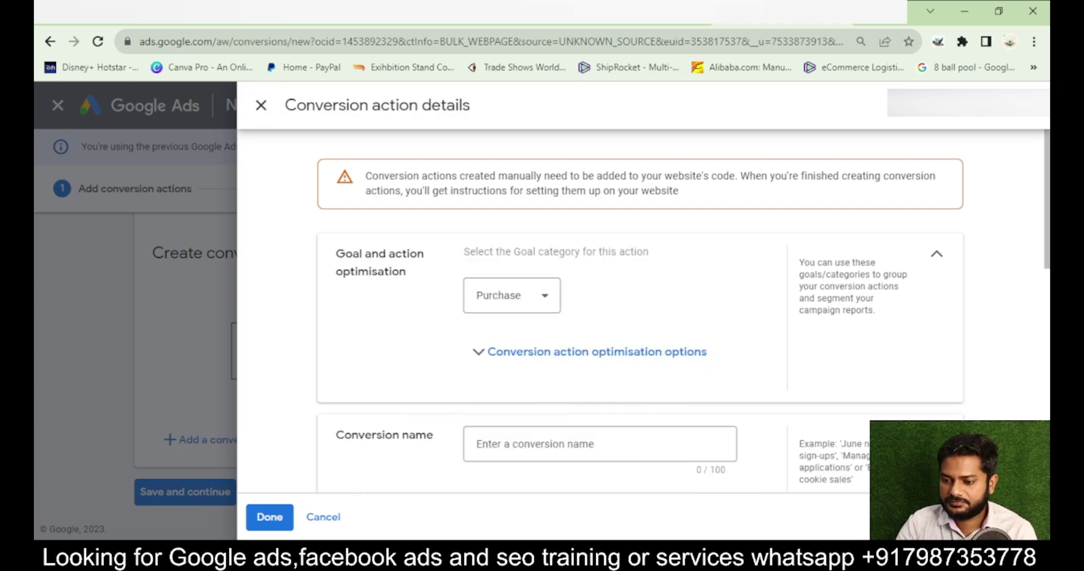
{"action": "left_click", "coordinate": [503, 444]}
{"action": "type", "text": "Purchase"}
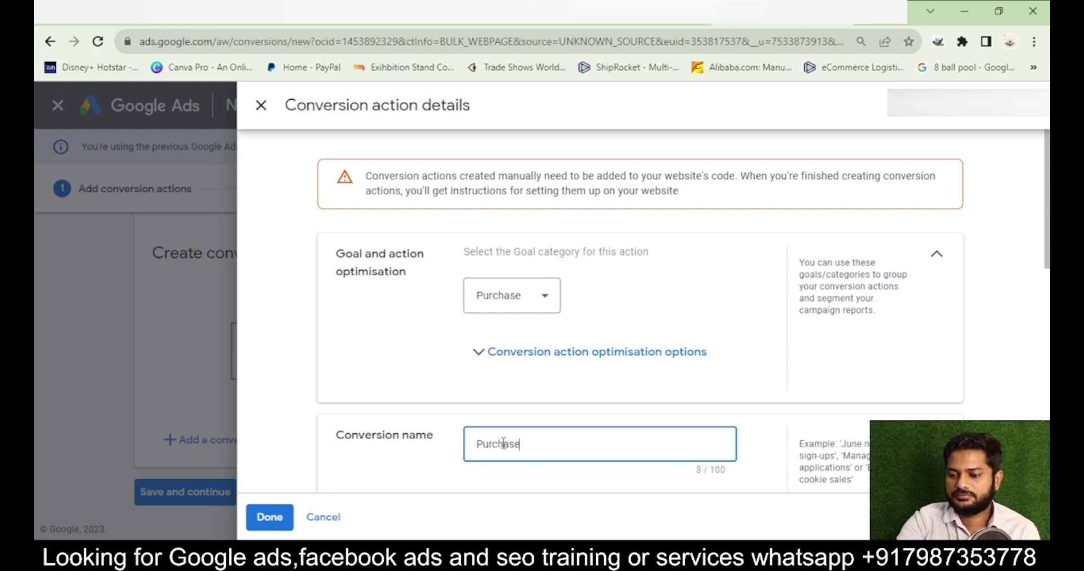
- Set the conversion to use different values for each conversion, keep the count at Every, and finish the action's details
{"action": "scroll", "coordinate": [502, 444], "scroll_direction": "down", "scroll_amount": 4}
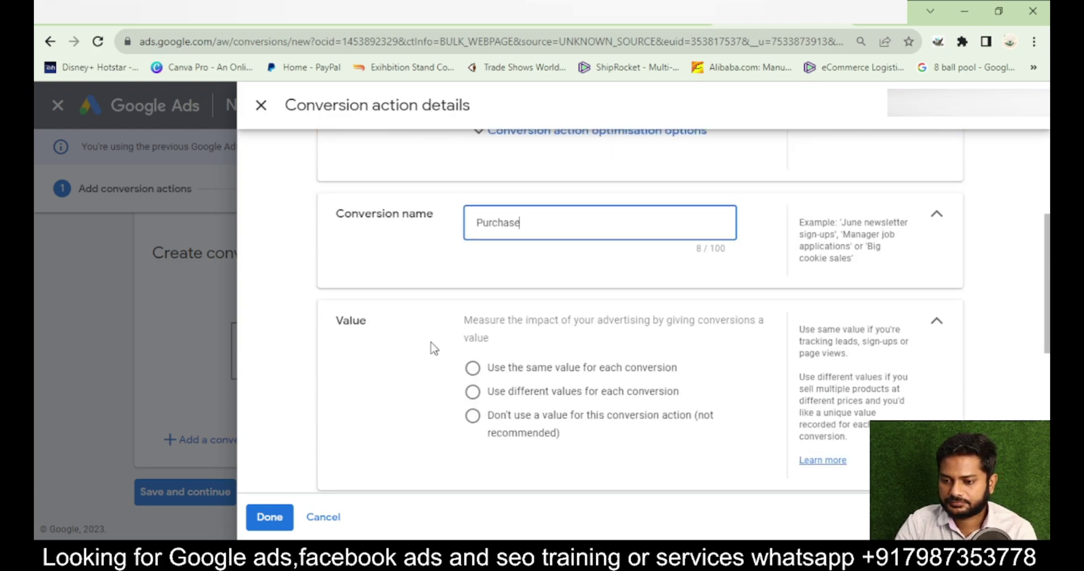
{"action": "left_click", "coordinate": [472, 393]}
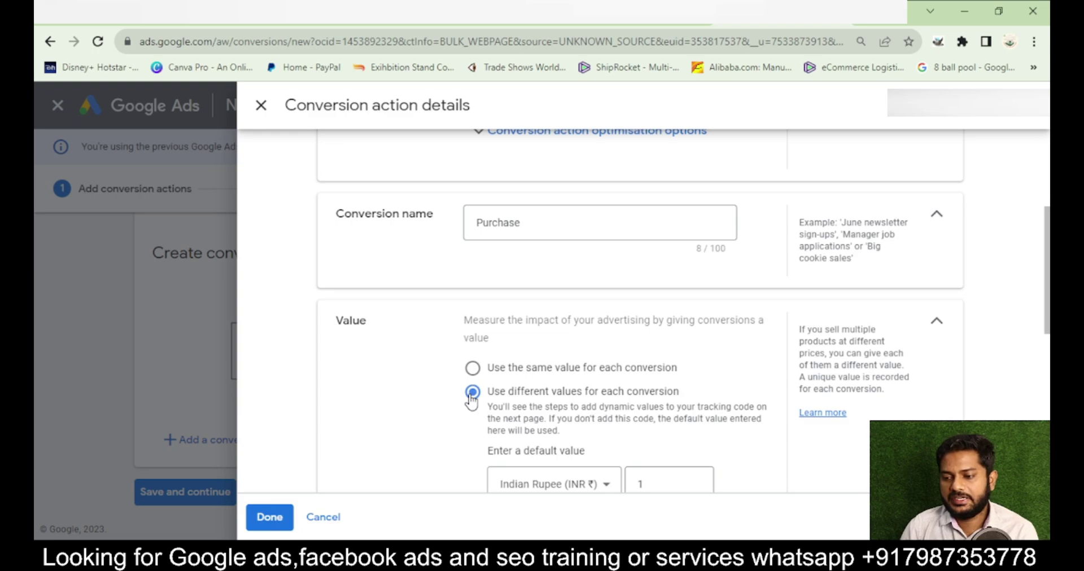
{"action": "scroll", "coordinate": [472, 401], "scroll_direction": "down", "scroll_amount": 8}
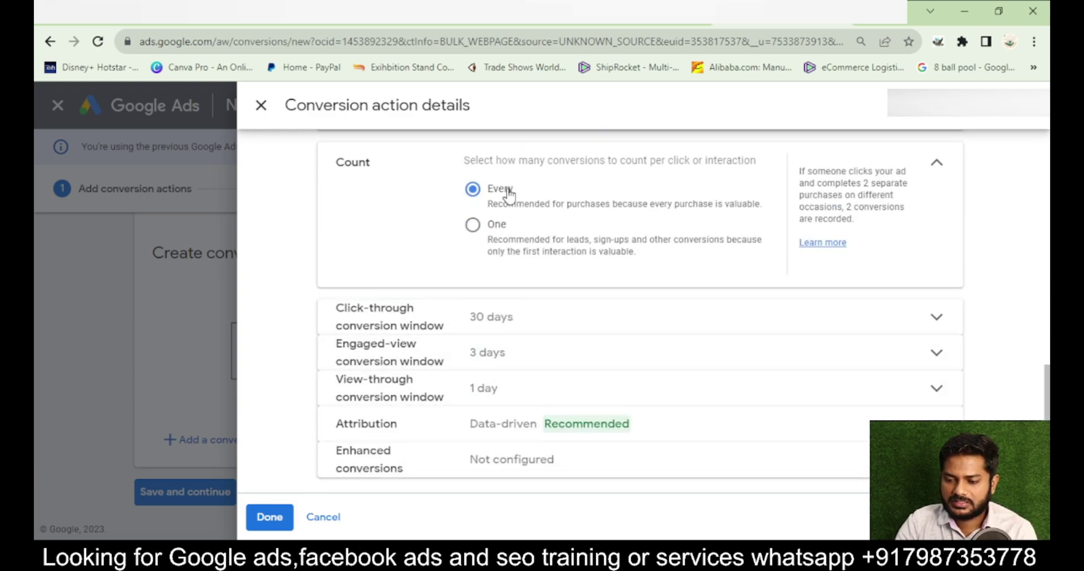
{"action": "left_click", "coordinate": [265, 515]}
- Save the Purchase conversion action and show its Google Tag Manager setup instructions
{"action": "scroll", "coordinate": [282, 499], "scroll_direction": "down", "scroll_amount": 2}
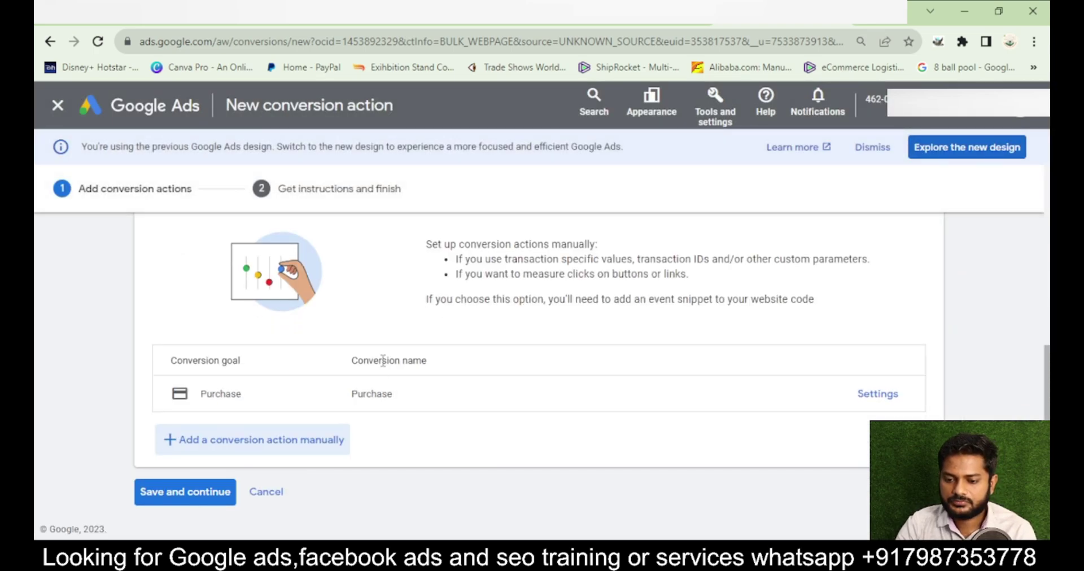
{"action": "left_click", "coordinate": [180, 504]}
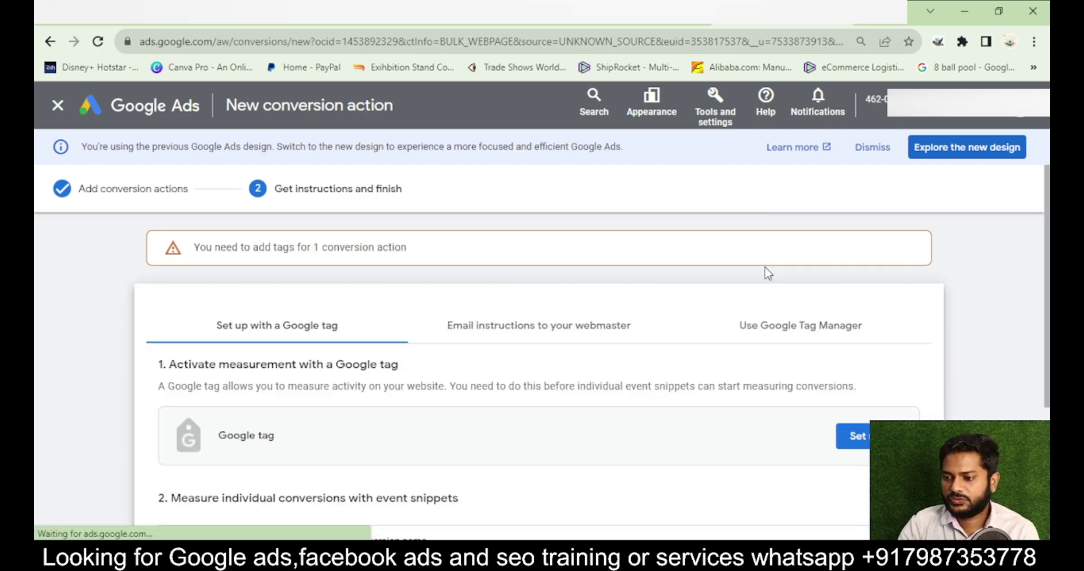
{"action": "left_click", "coordinate": [779, 327]}
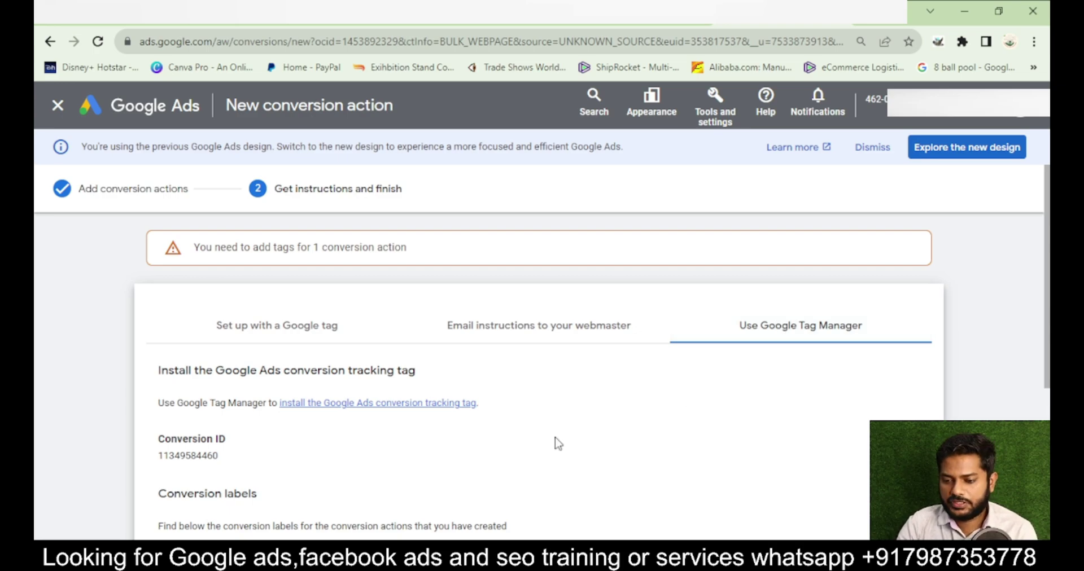
- Locate the Conversion ID and the Purchase conversion label in the instructions, and copy the Conversion ID
{"action": "scroll", "coordinate": [535, 451], "scroll_direction": "down", "scroll_amount": 2}
{"action": "double_click", "coordinate": [206, 350]}
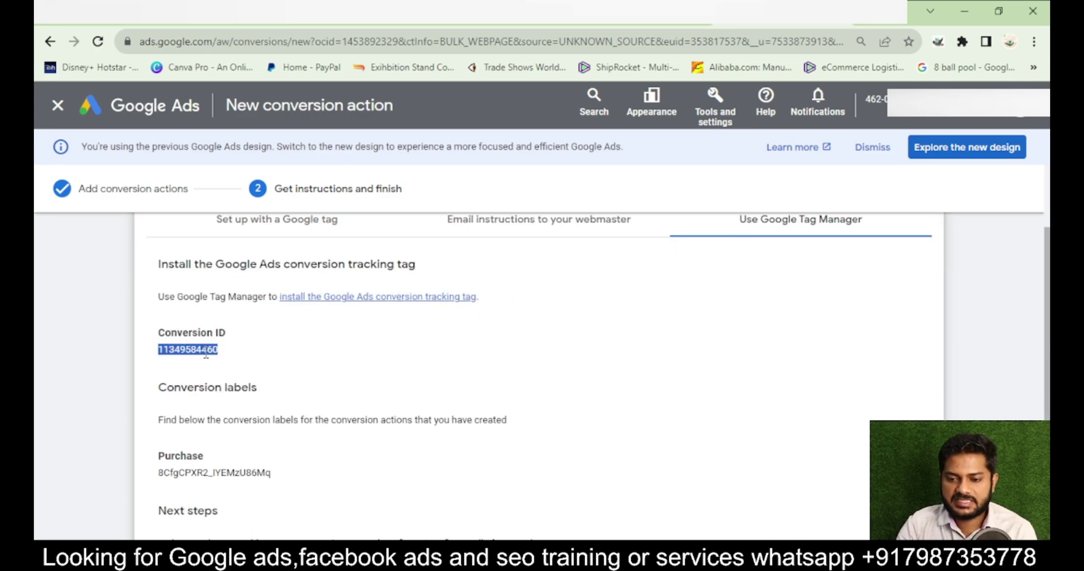
{"action": "double_click", "coordinate": [216, 472]}
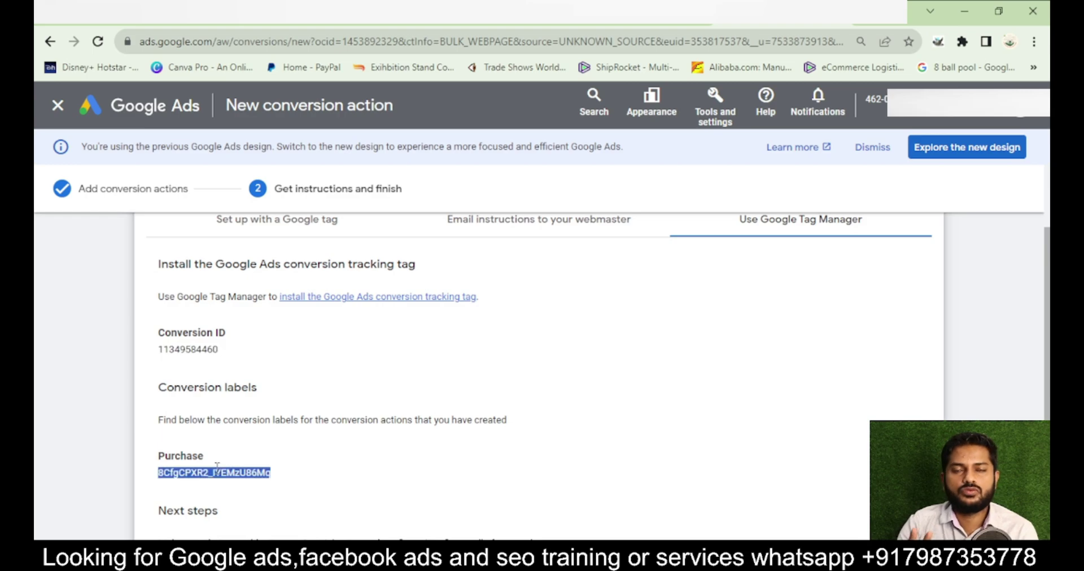
{"action": "double_click", "coordinate": [179, 348]}
{"action": "key", "text": "ctrl+c"}
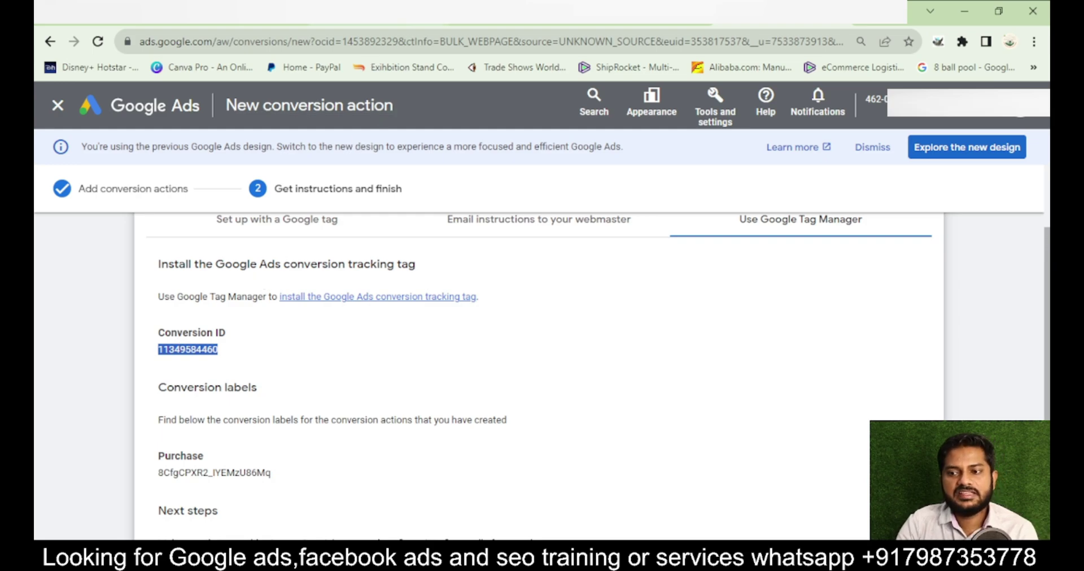
- Switch to Tag Manager and create a new tag named Conversion track
{"action": "left_click", "coordinate": [373, 12]}
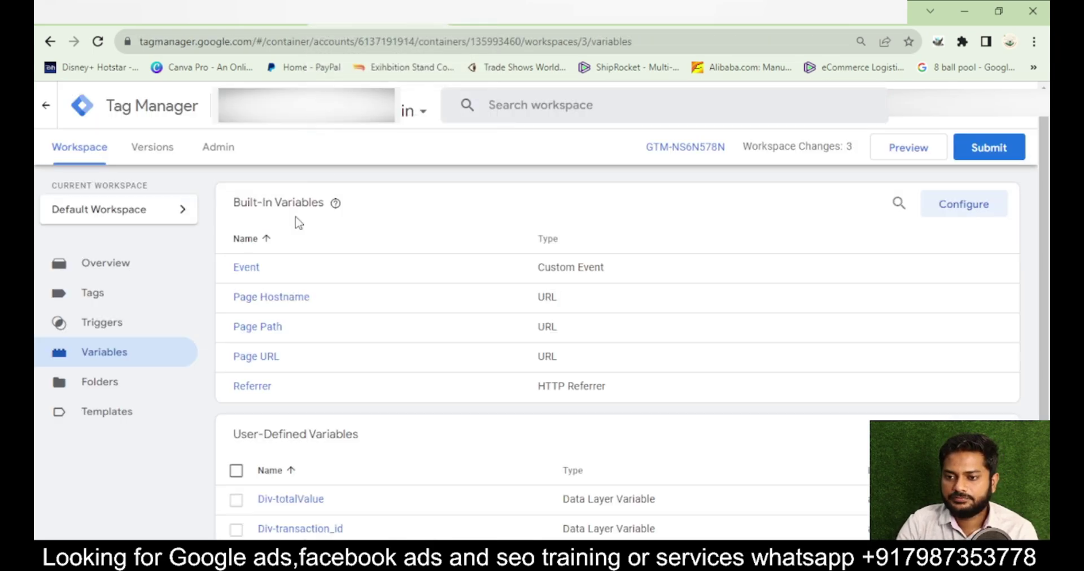
{"action": "left_click", "coordinate": [85, 301]}
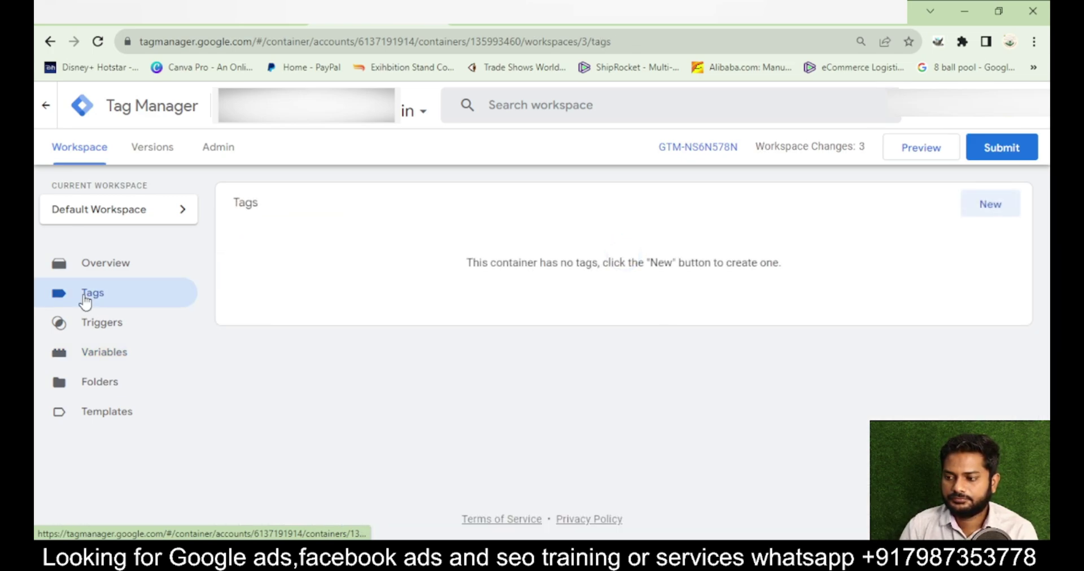
{"action": "left_click", "coordinate": [991, 205]}
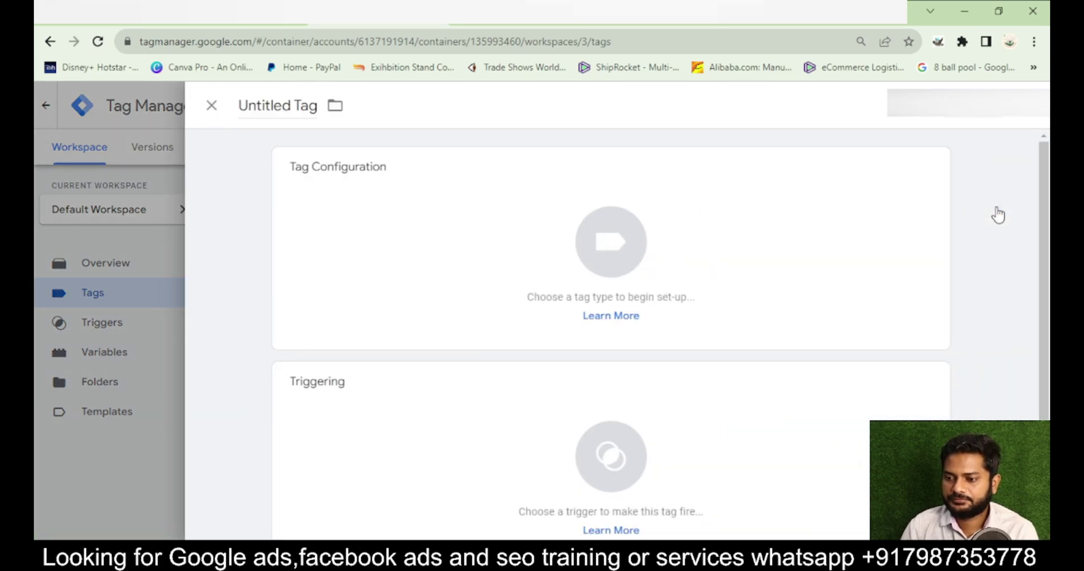
{"action": "left_click", "coordinate": [297, 108]}
{"action": "key", "text": "BackSpace"}
{"action": "type", "text": "Co"}
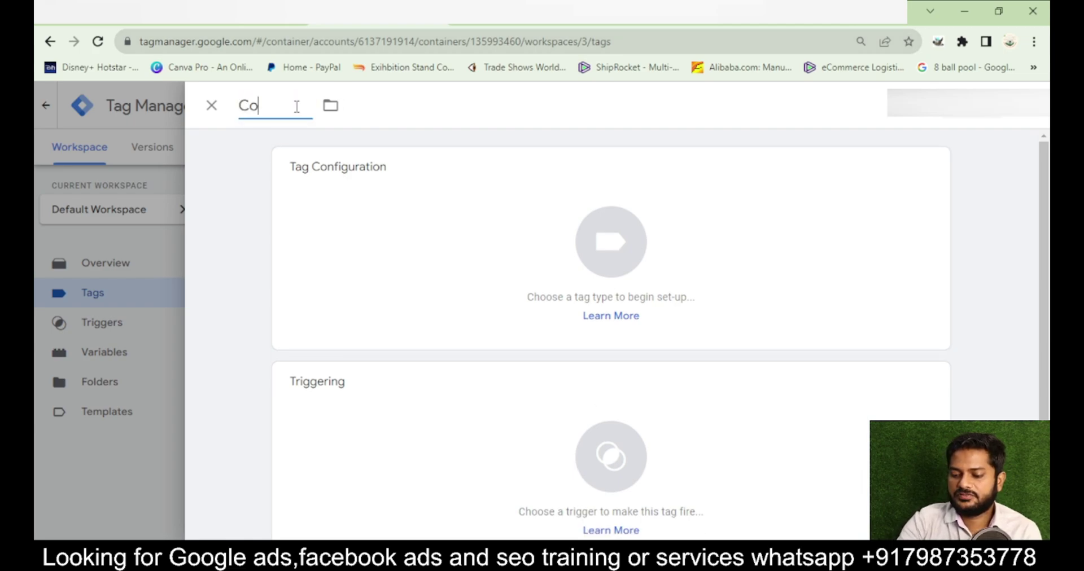
{"action": "type", "text": "nversion tr"}
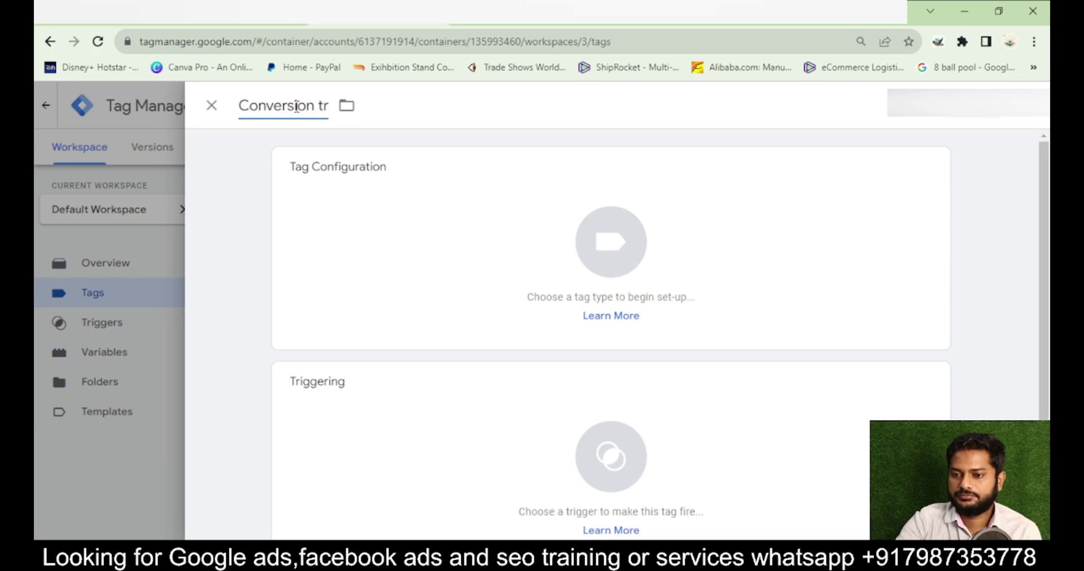
{"action": "type", "text": "ack"}
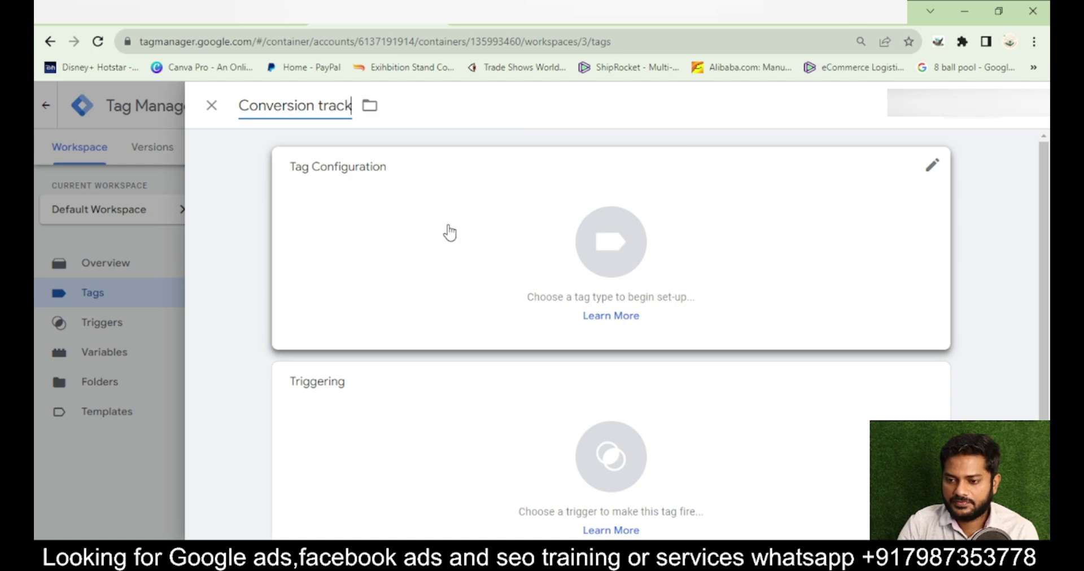
- Set the Conversion track tag's type to Google Ads Conversion Tracking
{"action": "left_click", "coordinate": [472, 231]}
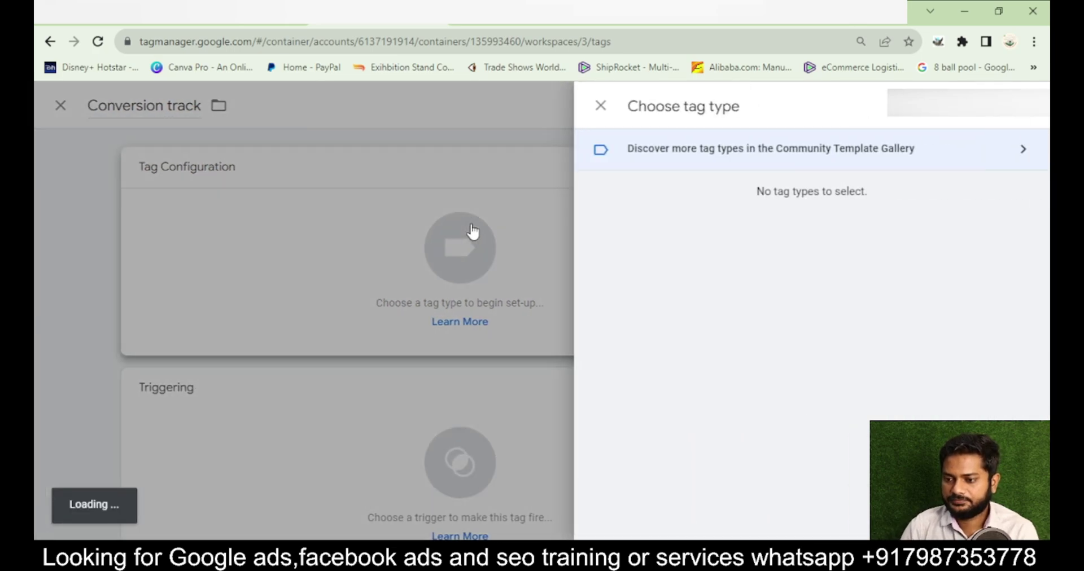
{"action": "left_click", "coordinate": [654, 277]}
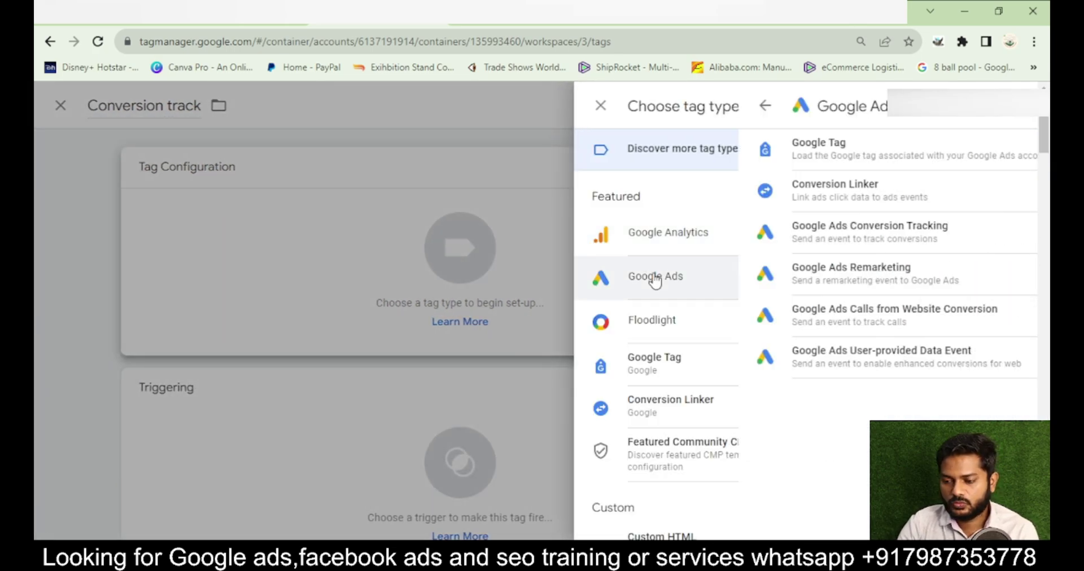
{"action": "left_click", "coordinate": [675, 245]}
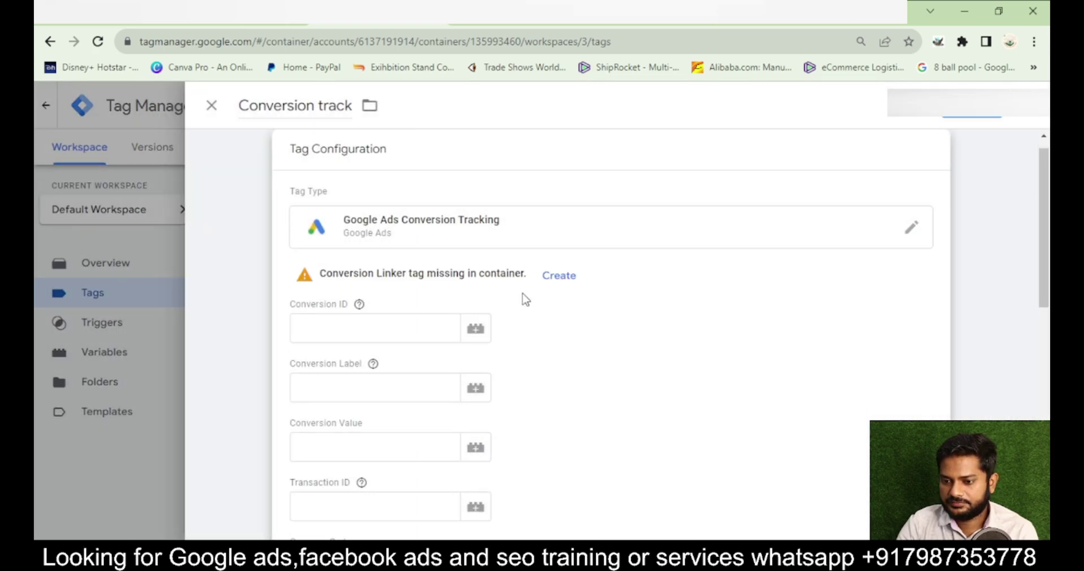
- Create the missing Conversion Linker tag from the tag's configuration and save it under the name Conversion Linker
{"action": "left_click", "coordinate": [559, 288]}
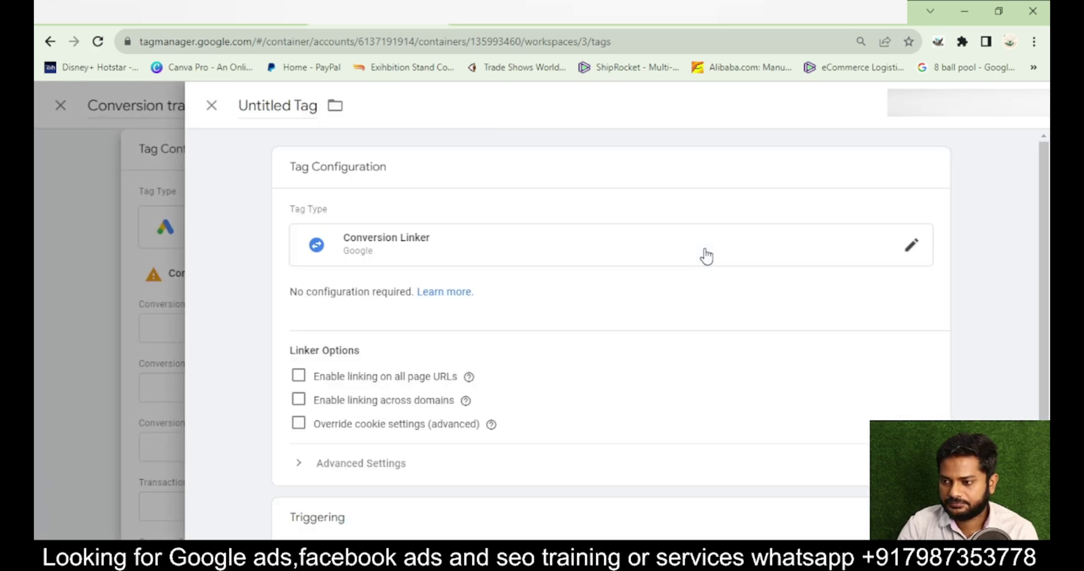
{"action": "left_click", "coordinate": [972, 115]}
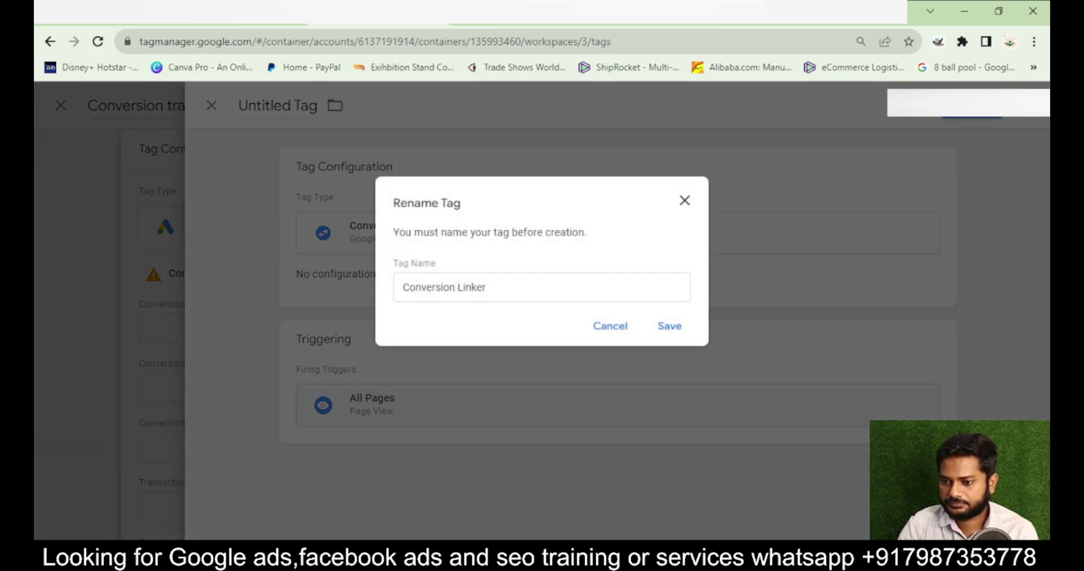
{"action": "left_click", "coordinate": [673, 324]}
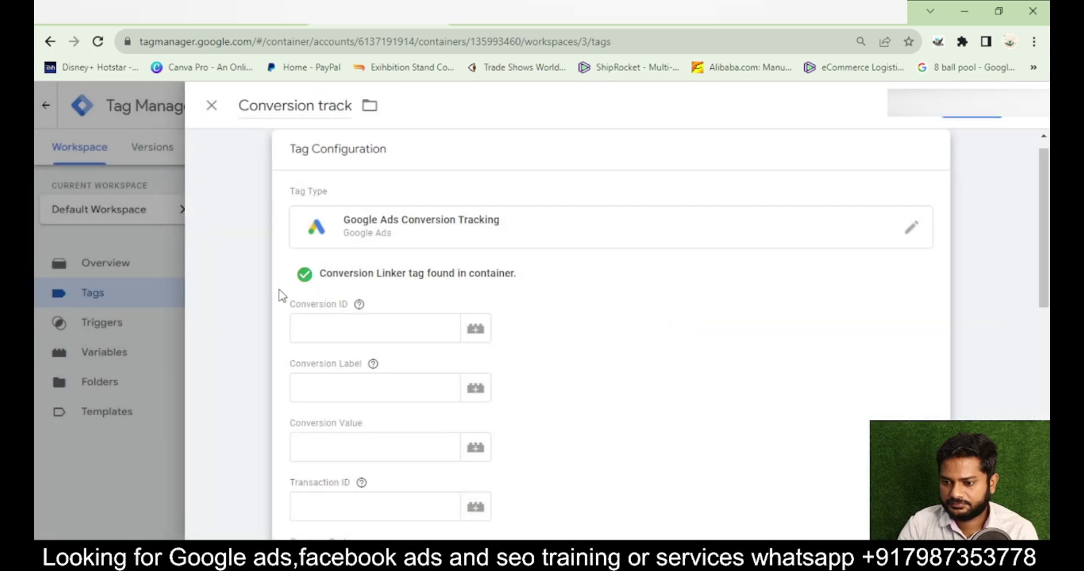
- Fill the tag's Conversion ID with the copied ID and its Conversion Label with the Purchase label copied from Google Ads
{"action": "left_click", "coordinate": [337, 328]}
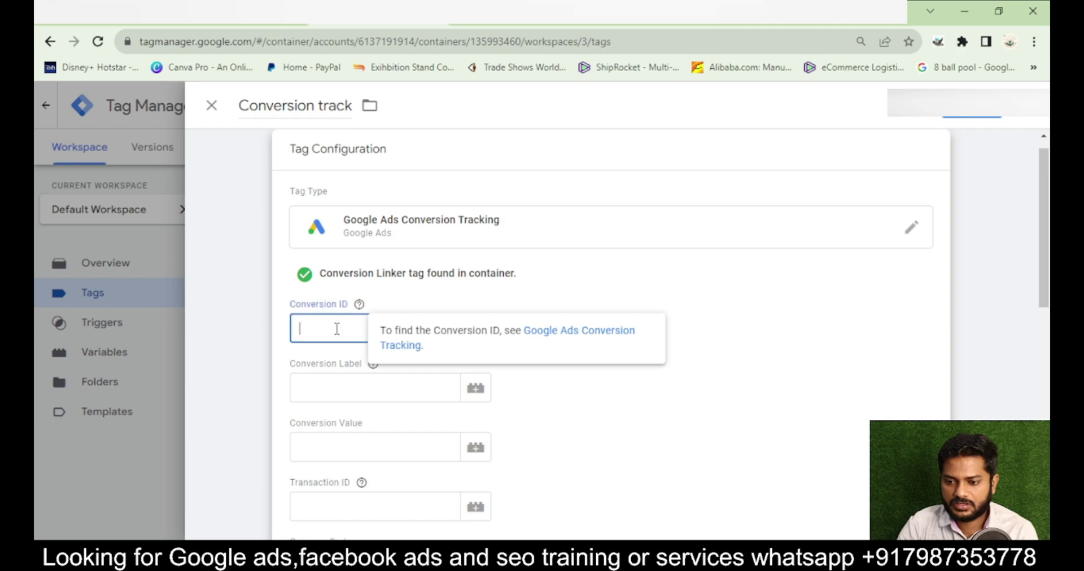
{"action": "key", "text": "ctrl+v"}
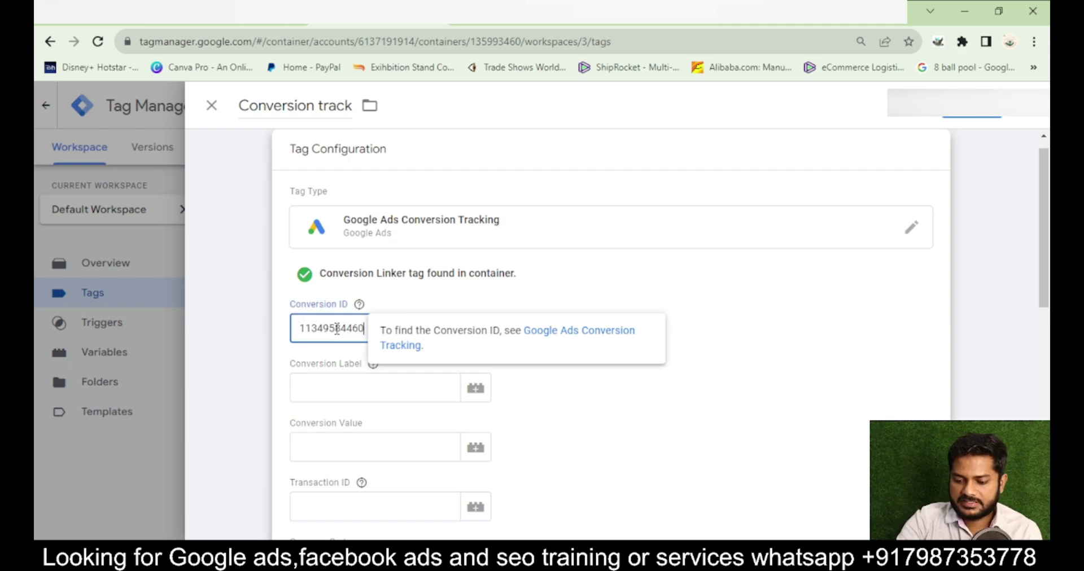
{"action": "left_click", "coordinate": [350, 382]}
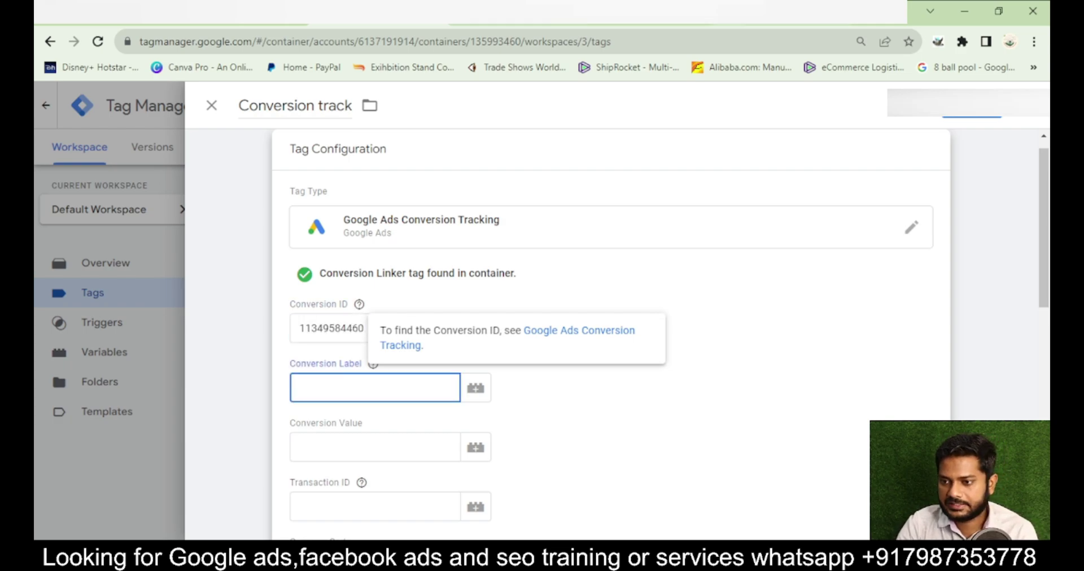
{"action": "key", "text": "ctrl+Tab"}
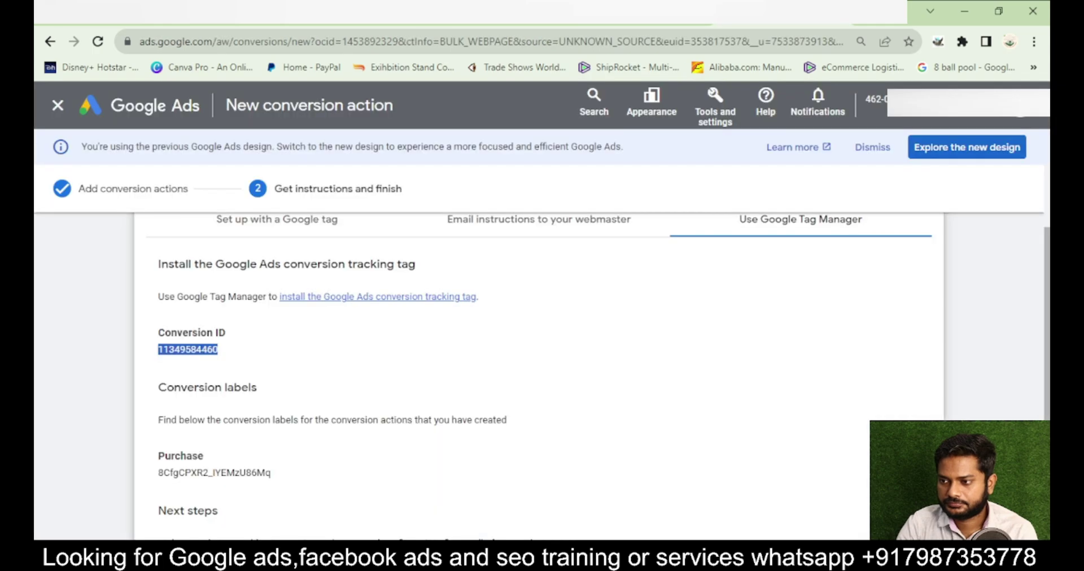
{"action": "double_click", "coordinate": [202, 473]}
{"action": "key", "text": "ctrl+c"}
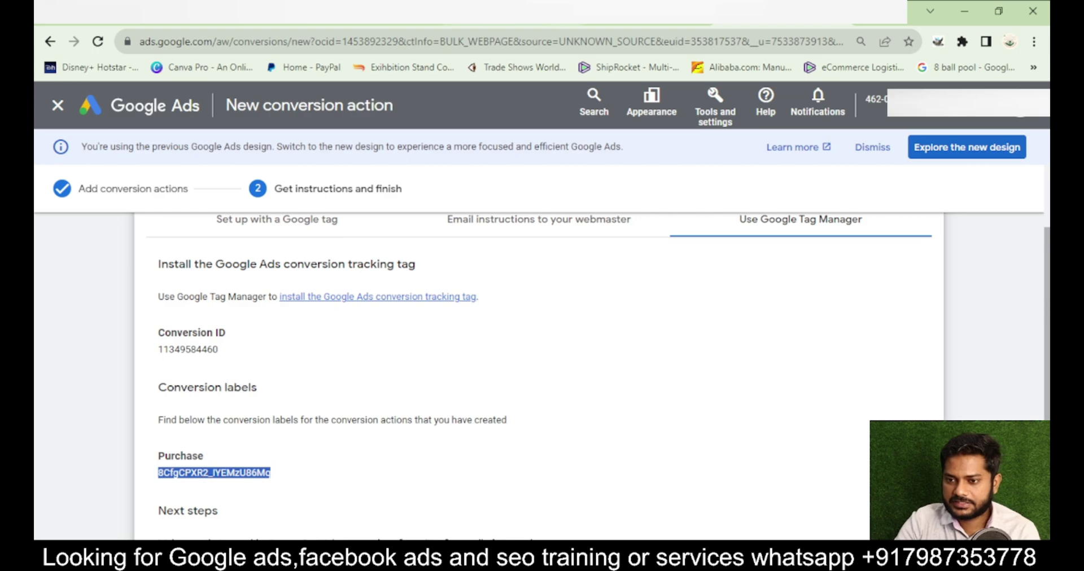
{"action": "left_click", "coordinate": [373, 13]}
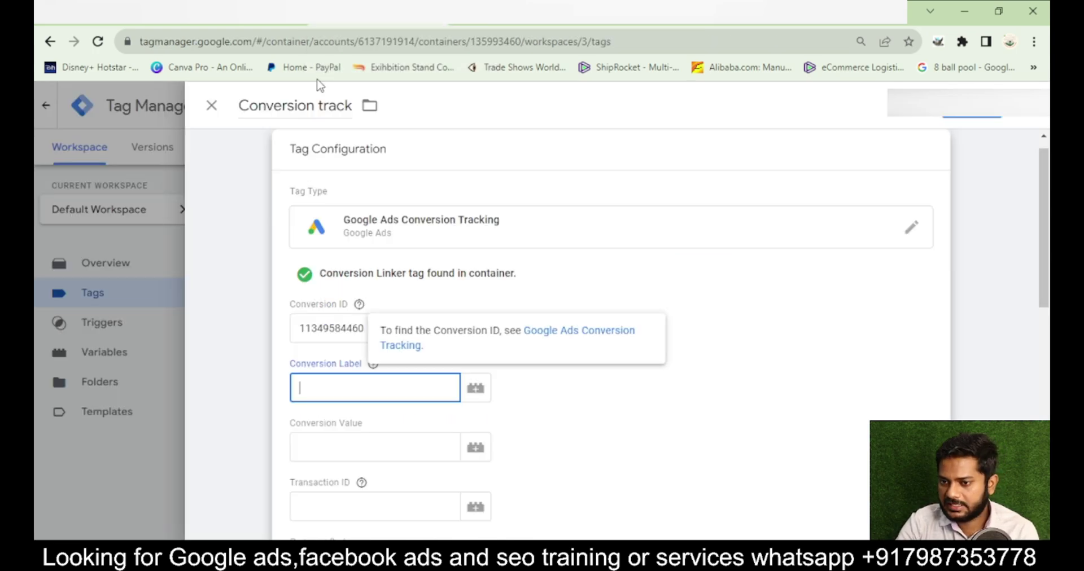
{"action": "key", "text": "ctrl+v"}
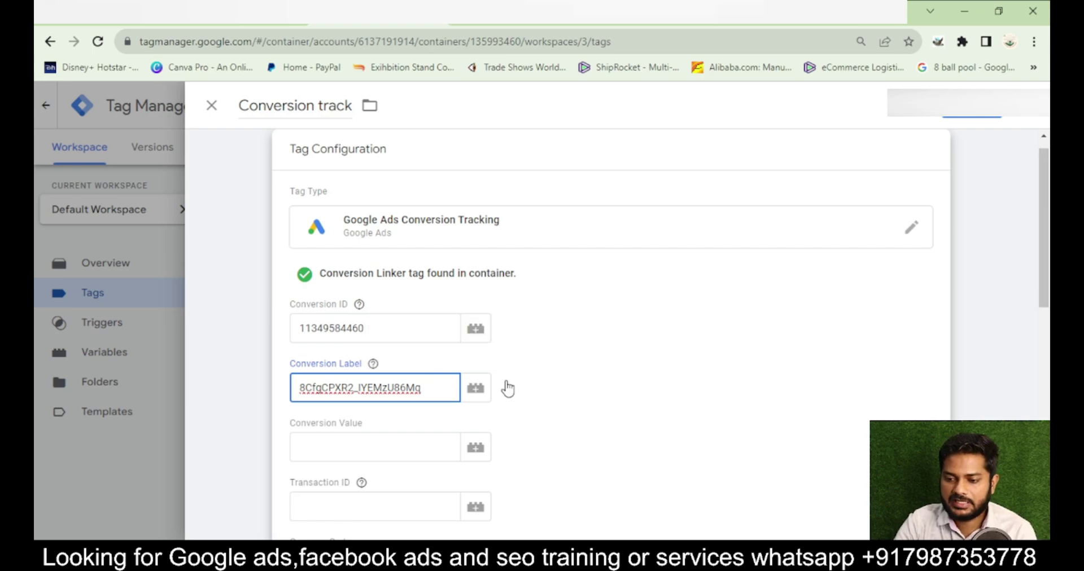
{"action": "left_click", "coordinate": [593, 389]}
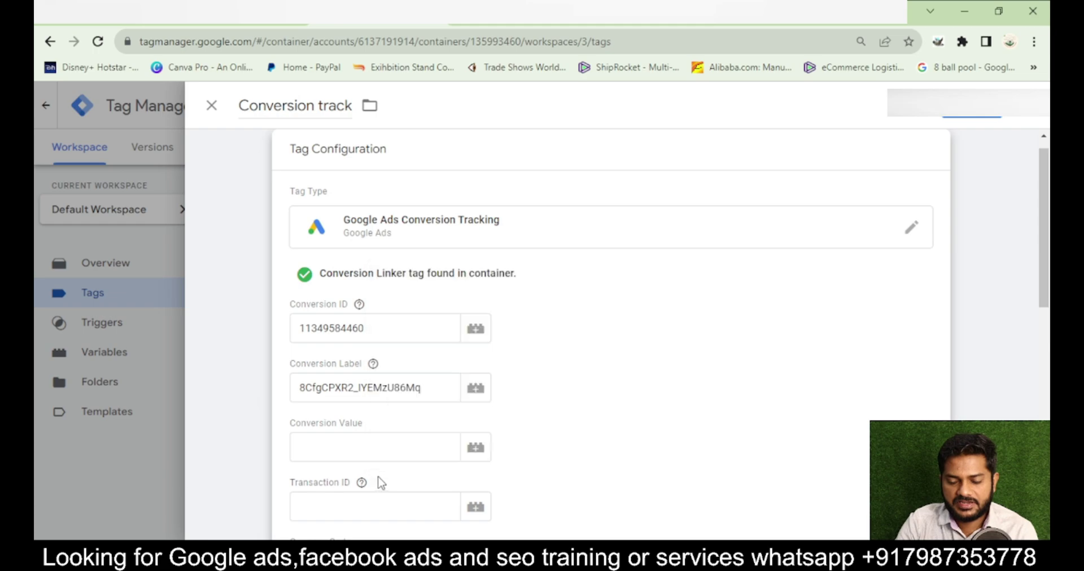
- Set the tag's Conversion Value to the Div-totalValue variable and its Transaction ID to the Div-transaction_id variable
{"action": "left_click", "coordinate": [477, 451]}
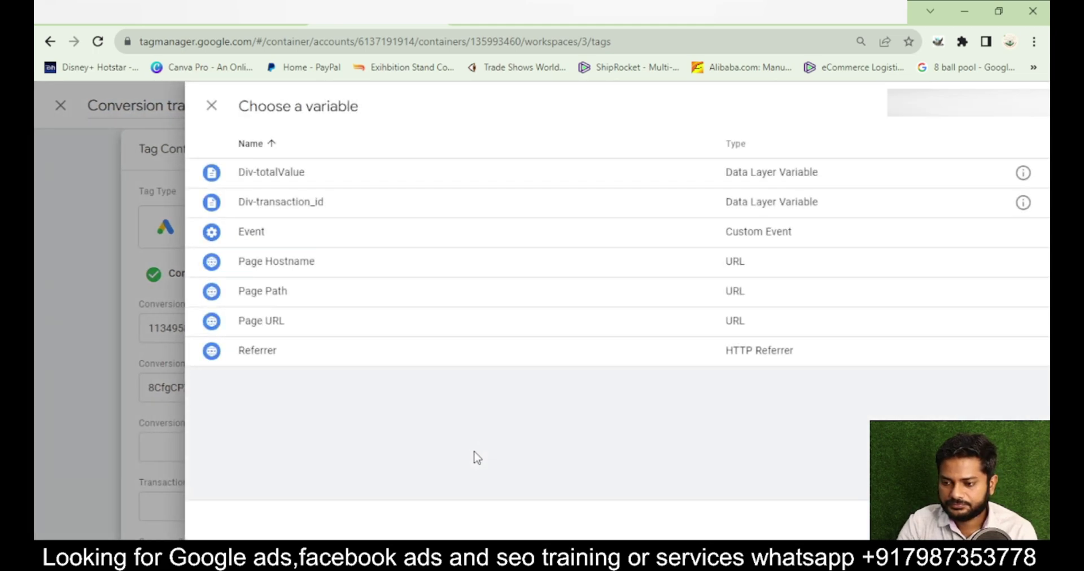
{"action": "left_click", "coordinate": [276, 176]}
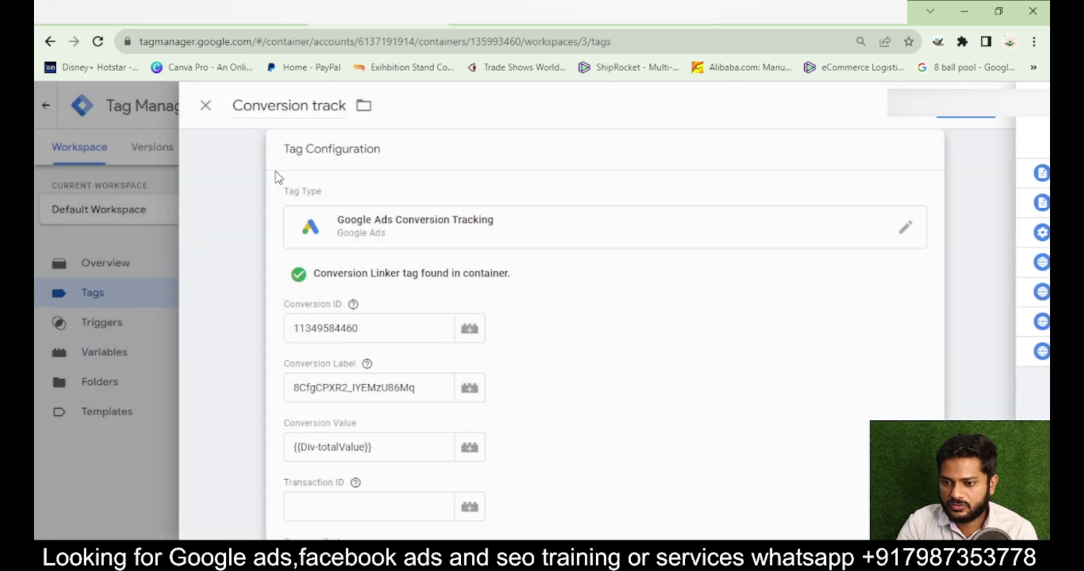
{"action": "left_click", "coordinate": [475, 510]}
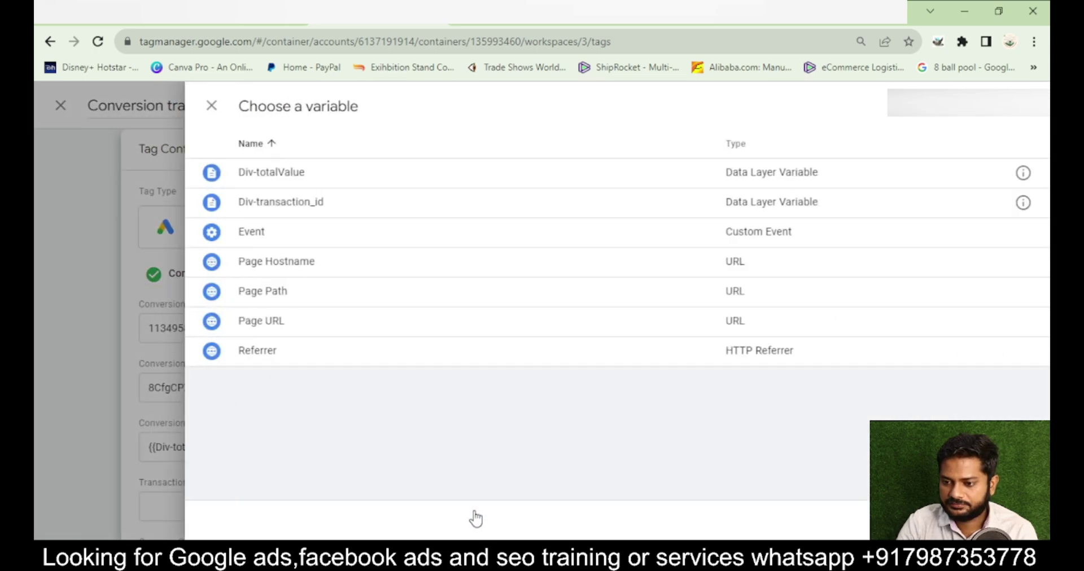
{"action": "left_click", "coordinate": [437, 213]}
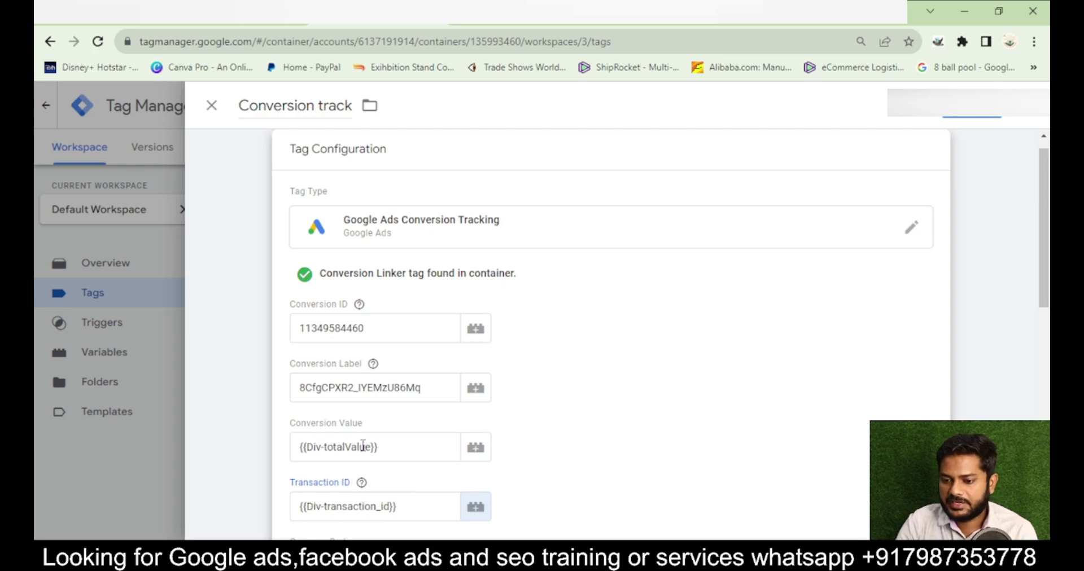
{"action": "left_click", "coordinate": [361, 483]}
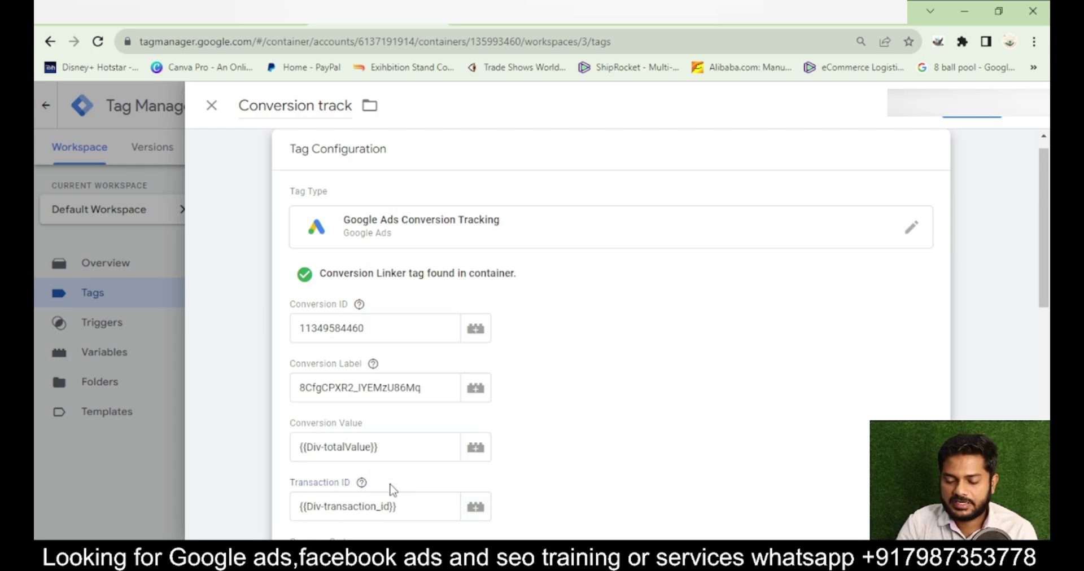
- Assign the custom event trigger to the Conversion track tag and save the tag
{"action": "scroll", "coordinate": [405, 472], "scroll_direction": "down", "scroll_amount": 6}
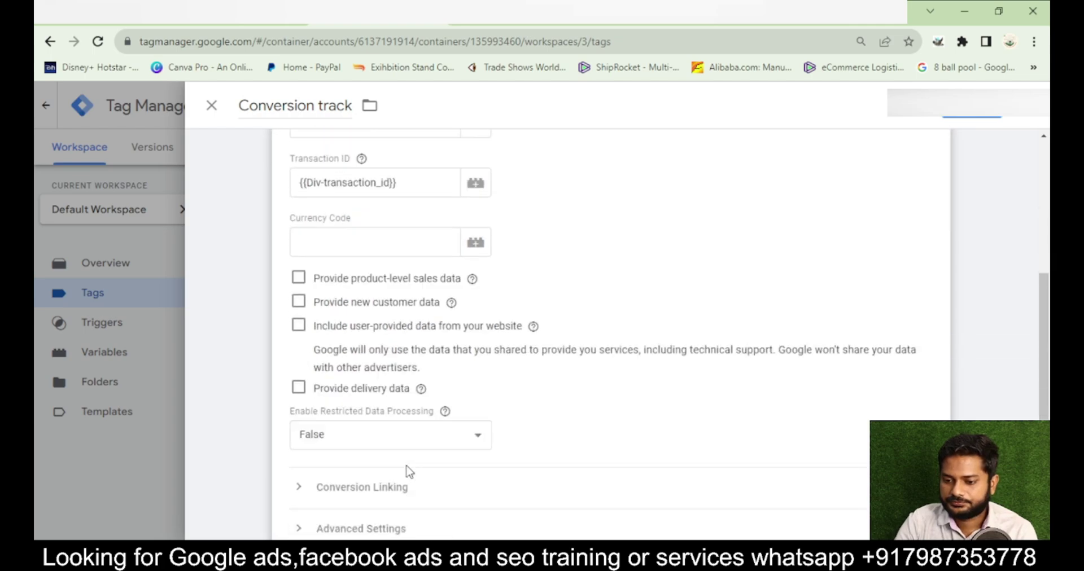
{"action": "scroll", "coordinate": [405, 472], "scroll_direction": "down", "scroll_amount": 3}
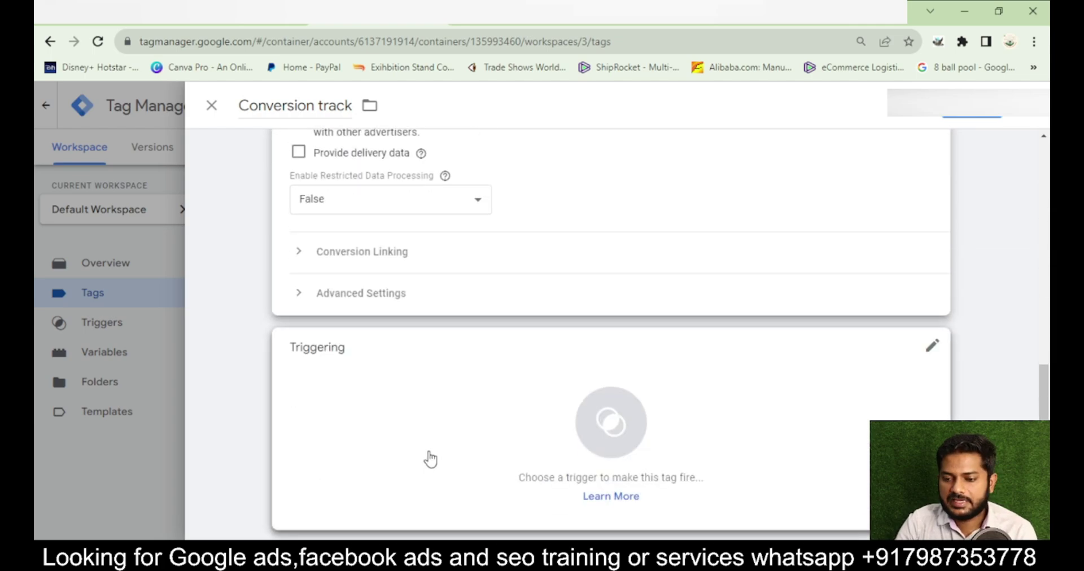
{"action": "left_click", "coordinate": [429, 457]}
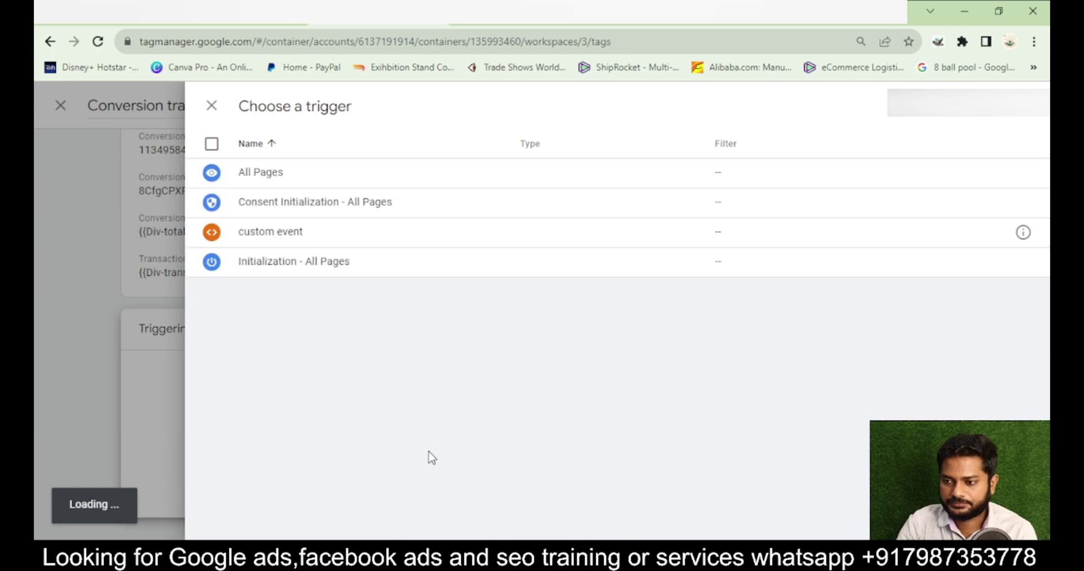
{"action": "left_click", "coordinate": [211, 233]}
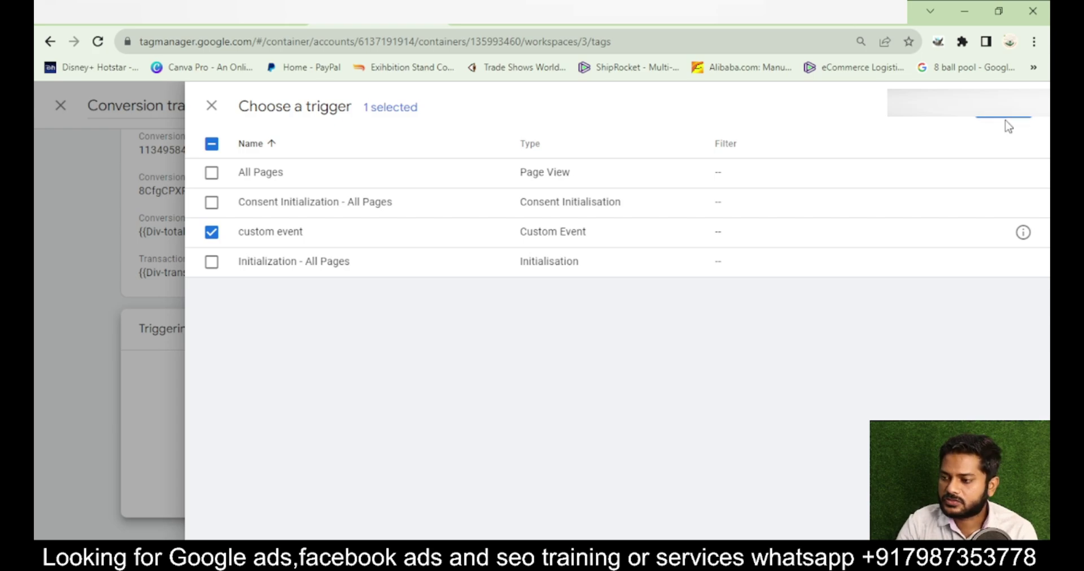
{"action": "left_click", "coordinate": [1008, 121]}
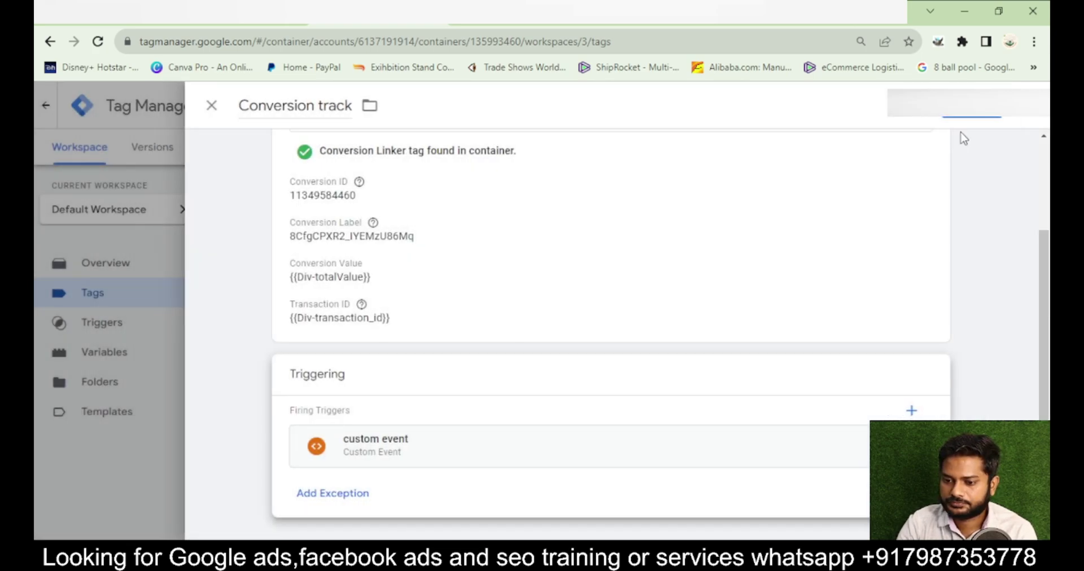
{"action": "left_click", "coordinate": [971, 121]}
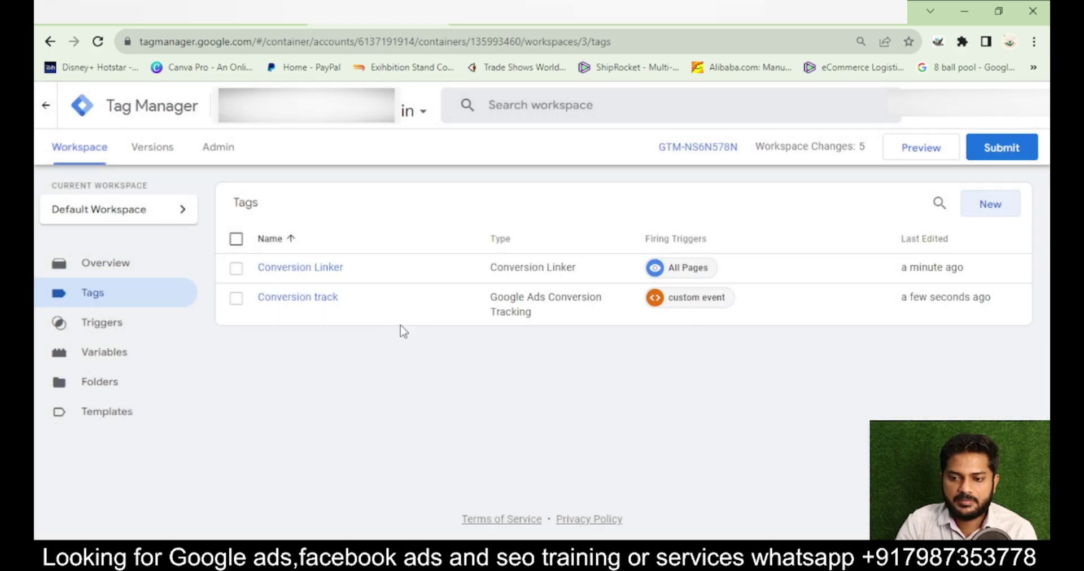
- Preview the container in Tag Assistant and inspect the Conversion track tag's firing details after a test purchase
{"action": "left_click", "coordinate": [920, 148]}
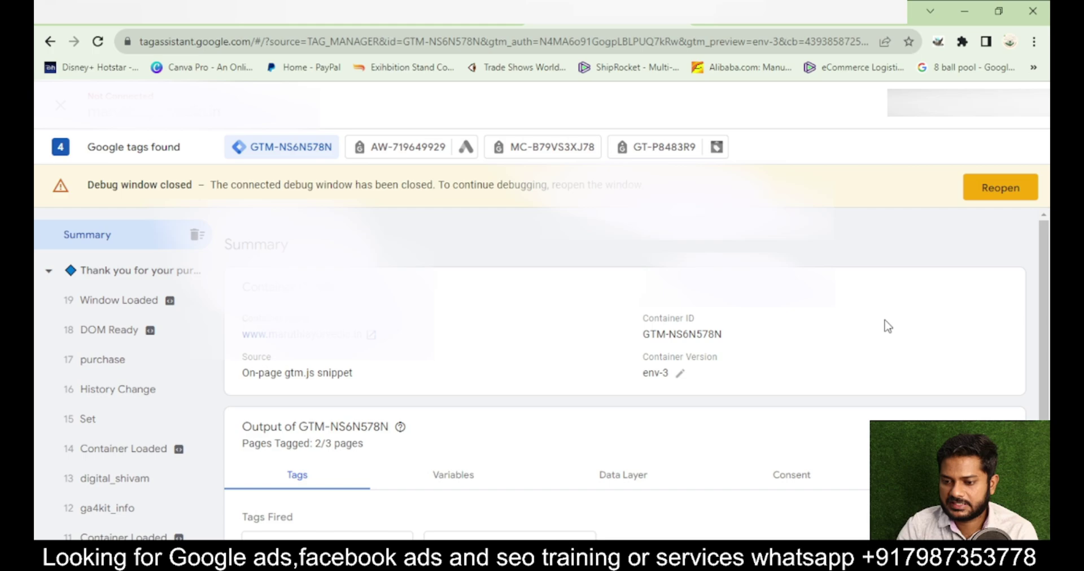
{"action": "scroll", "coordinate": [796, 397], "scroll_direction": "down", "scroll_amount": 2}
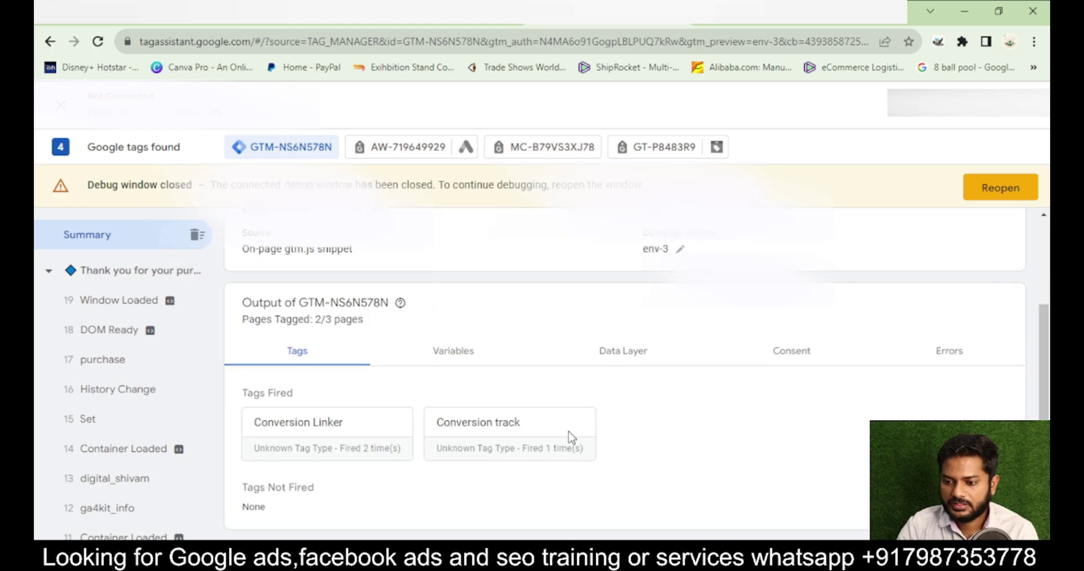
{"action": "left_click_drag", "start_coordinate": [434, 432], "coordinate": [562, 432]}
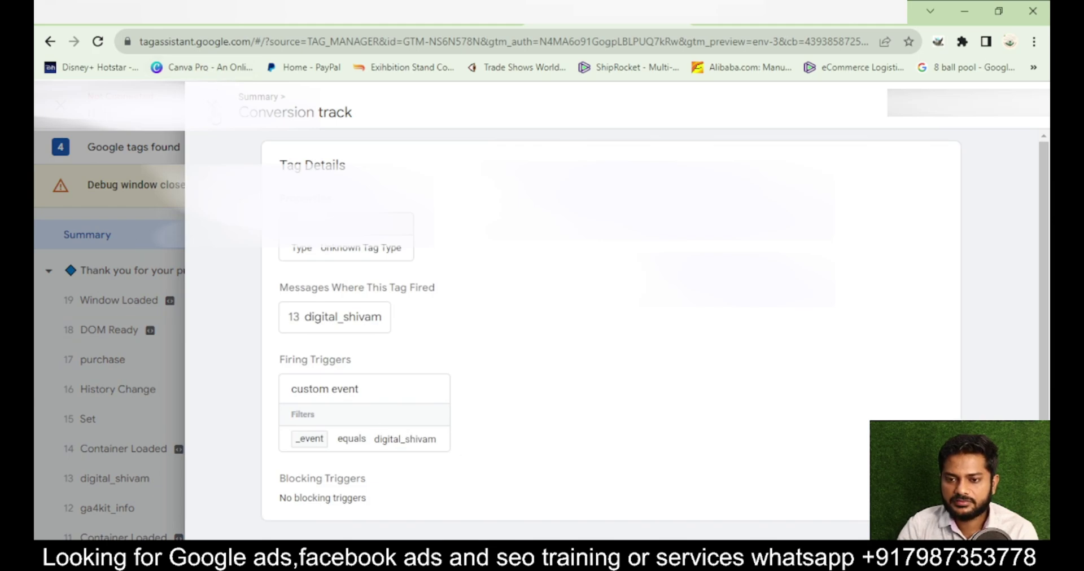
{"action": "key", "text": "Escape"}
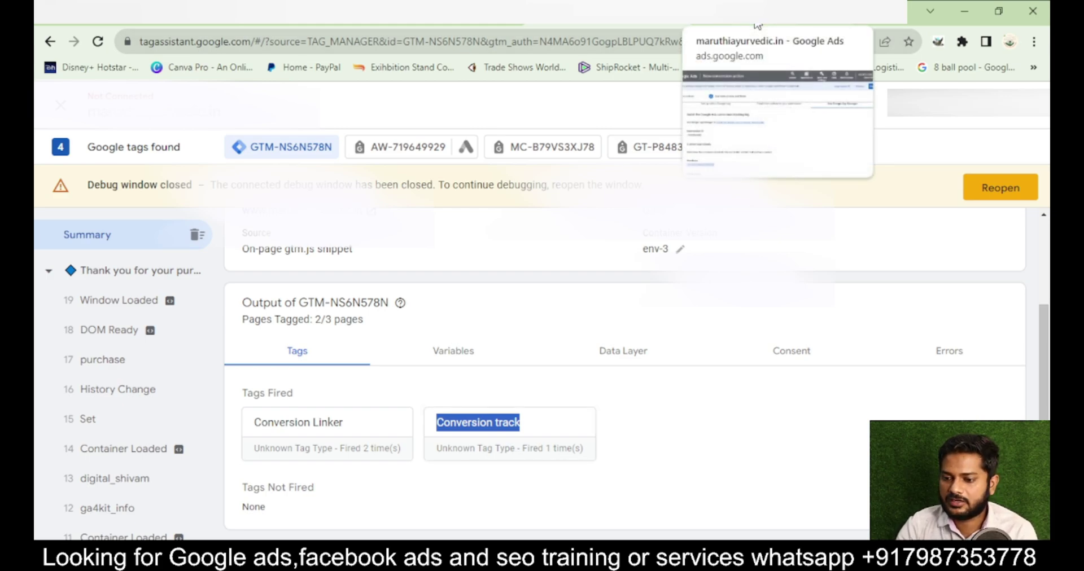
- Switch to Google Ads and finish the new conversion action setup to return to the conversions summary
{"action": "left_click", "coordinate": [756, 26]}
{"action": "scroll", "coordinate": [421, 369], "scroll_direction": "down", "scroll_amount": 3}
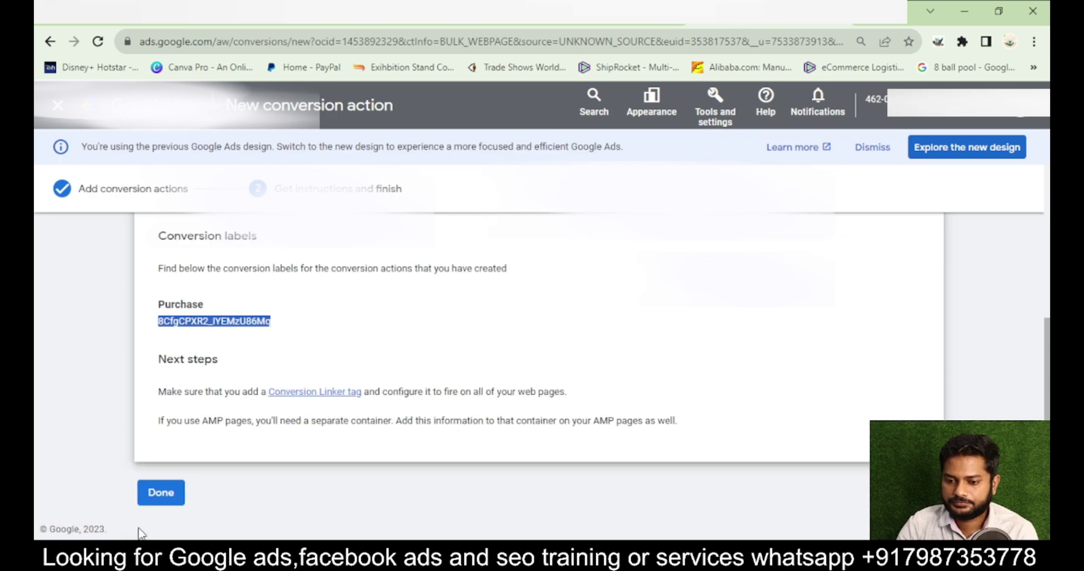
{"action": "left_click", "coordinate": [157, 508]}
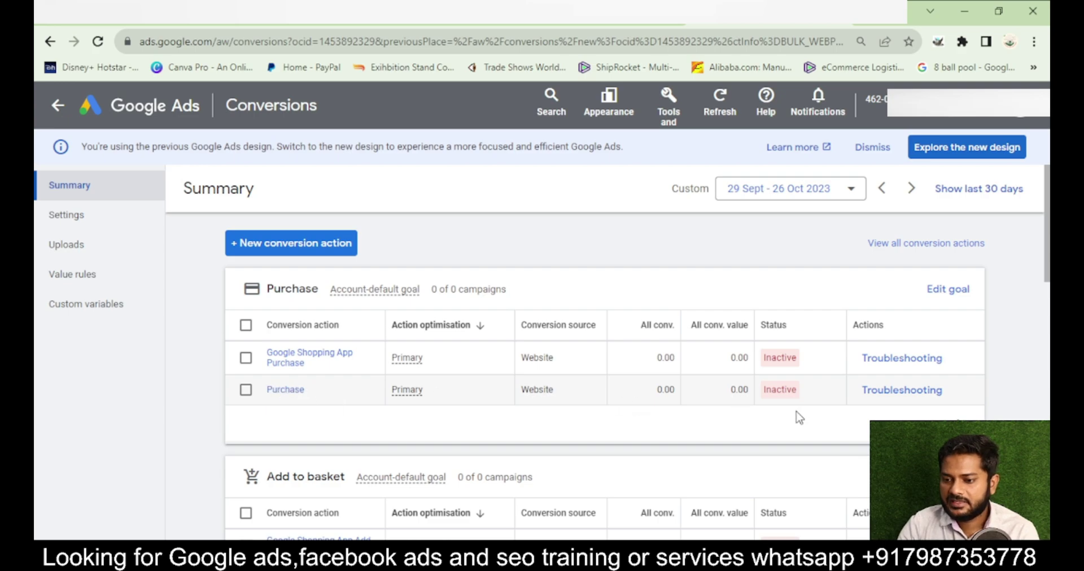
- Troubleshoot the Purchase conversion action with Tag Assistant on the store's website and finish the test session
{"action": "mouse_move", "coordinate": [782, 396]}
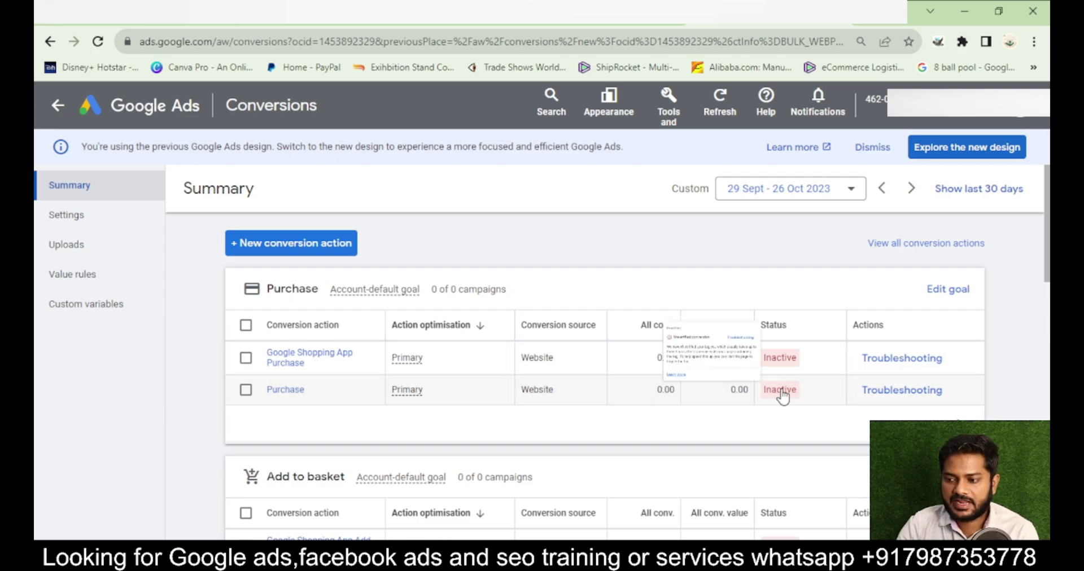
{"action": "left_click", "coordinate": [883, 394]}
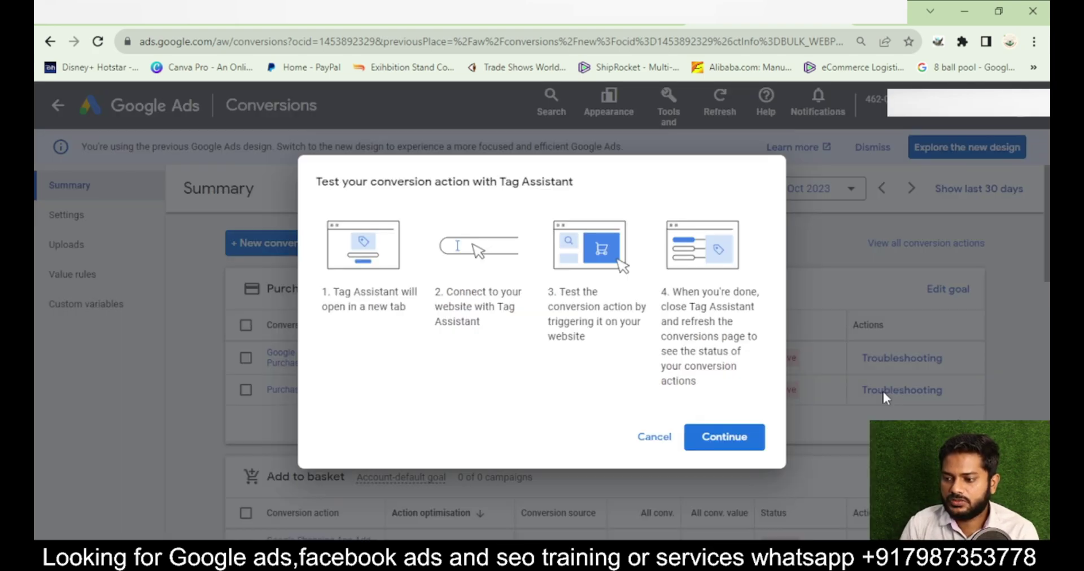
{"action": "left_click", "coordinate": [744, 436]}
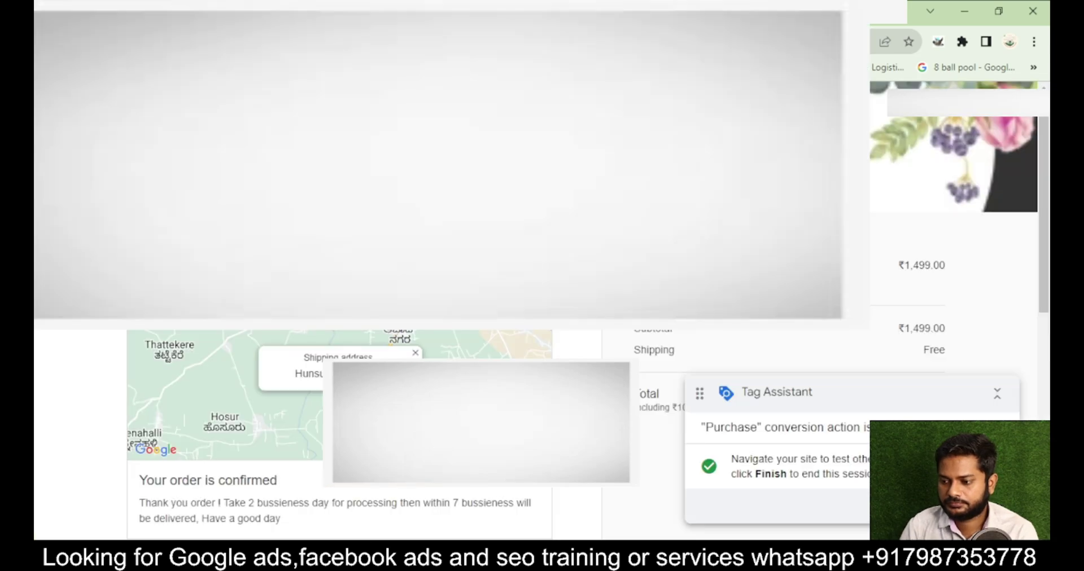
{"action": "left_click", "coordinate": [984, 506]}
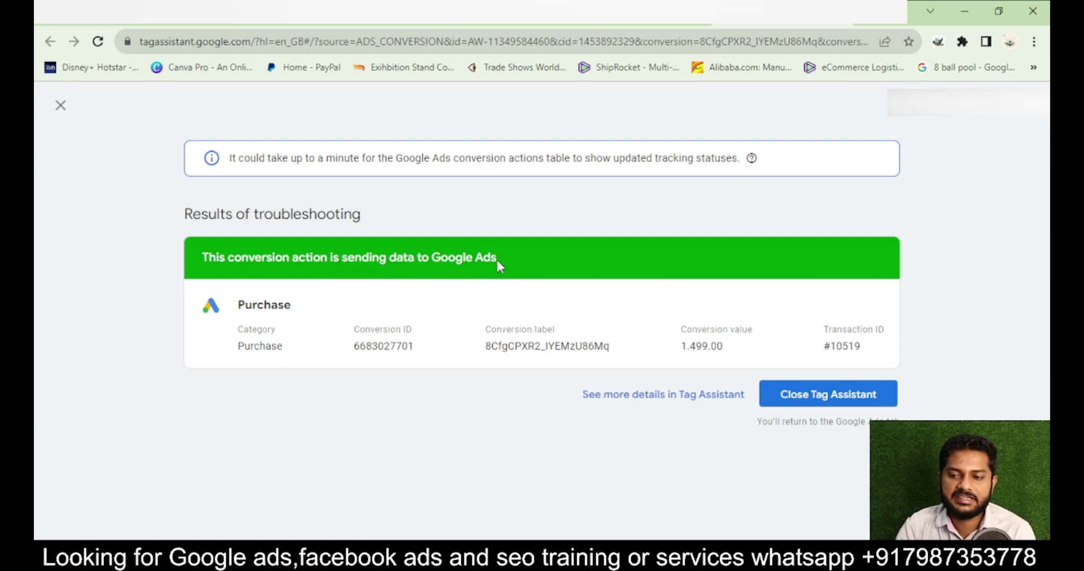
- Close Tag Assistant and check the Purchase conversion action's status in the Google Ads conversions summary
{"action": "left_click", "coordinate": [817, 398]}
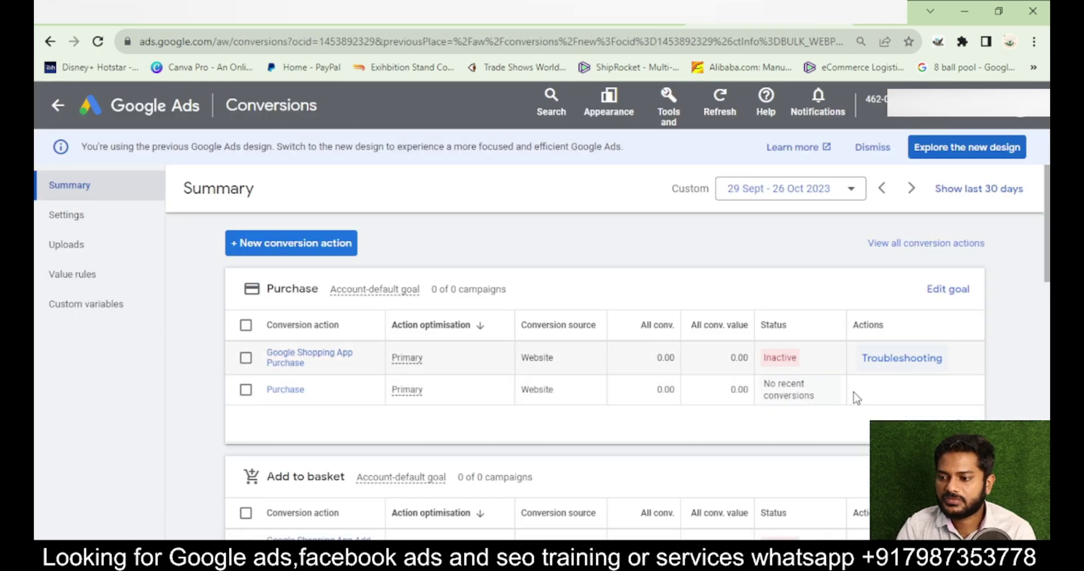
{"action": "left_click_drag", "start_coordinate": [768, 384], "coordinate": [821, 402]}
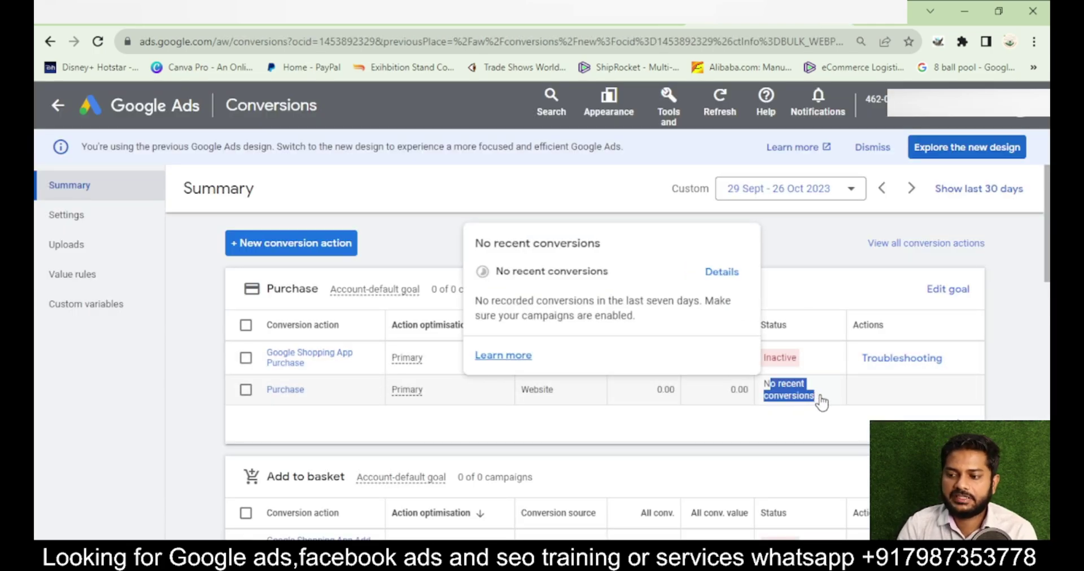
{"action": "left_click", "coordinate": [881, 407]}
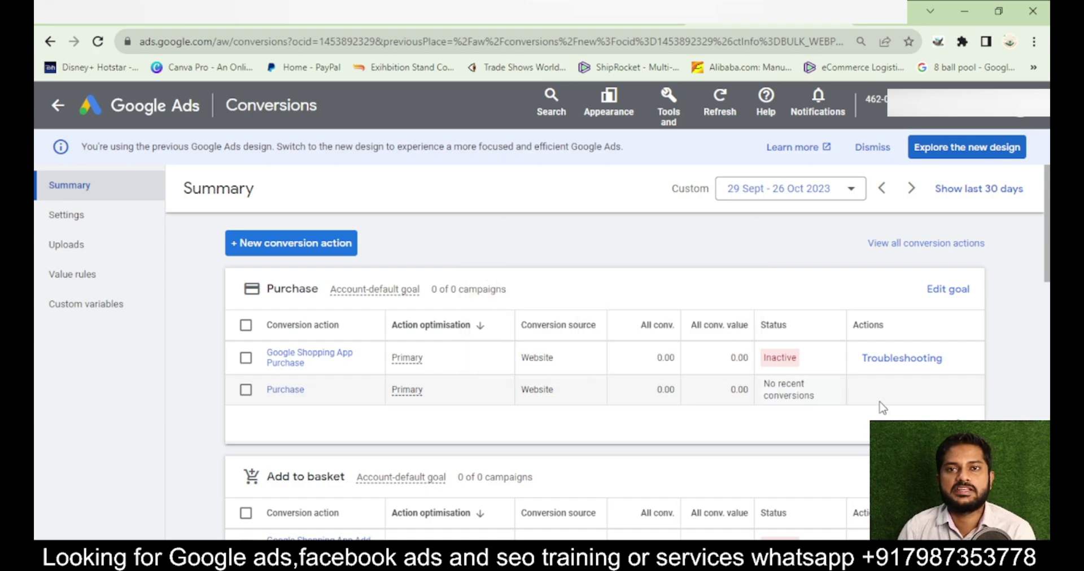